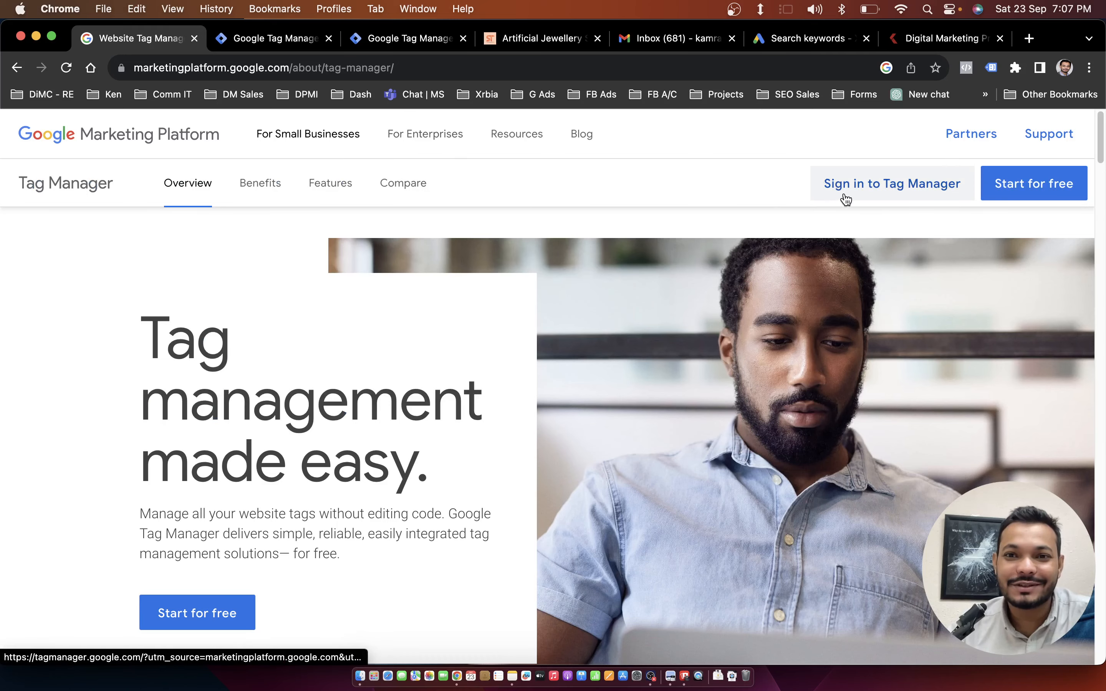
Sign in to Google Tag Manager and start creating a new account.
left_click(851, 194)
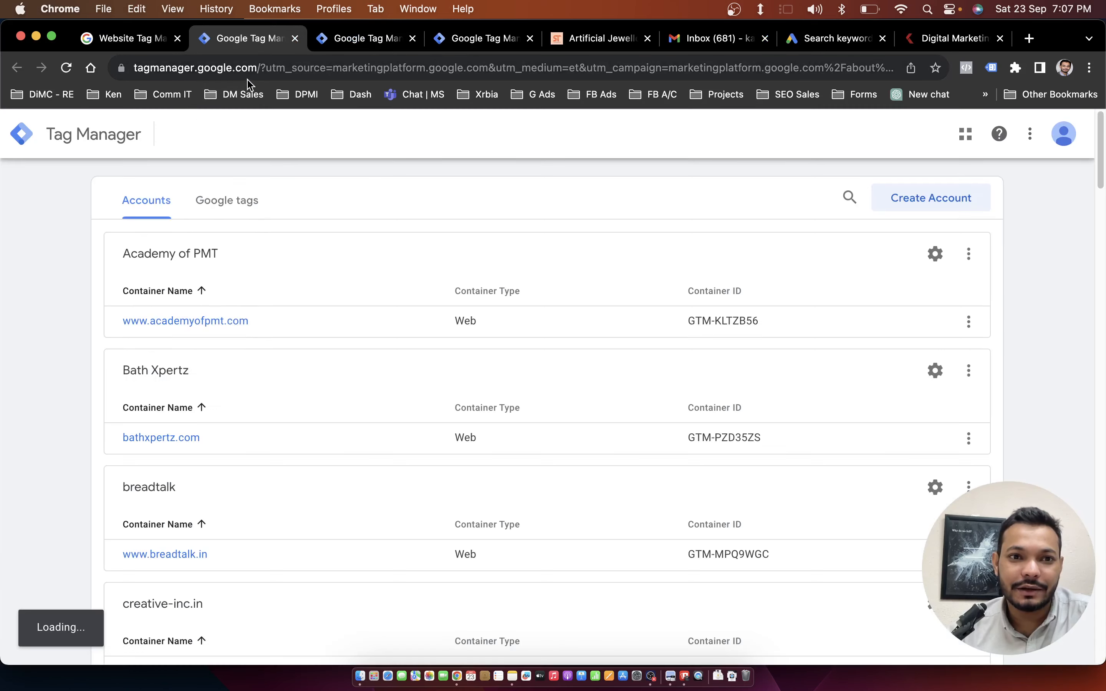
left_click(896, 208)
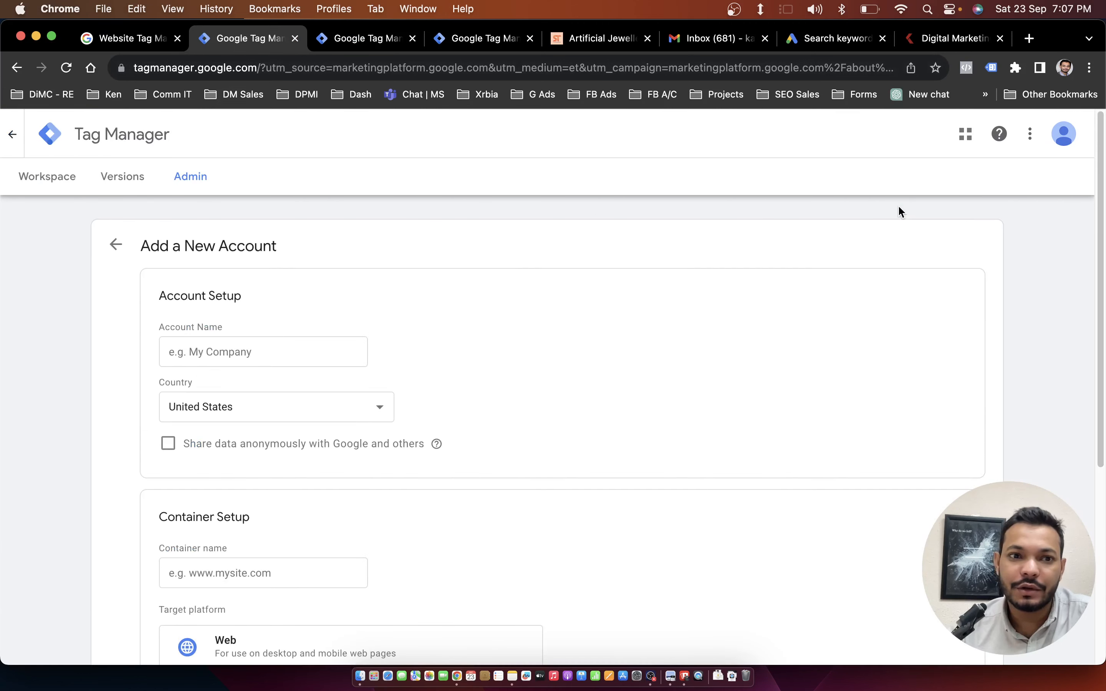
scroll(278, 320, "down", 2)
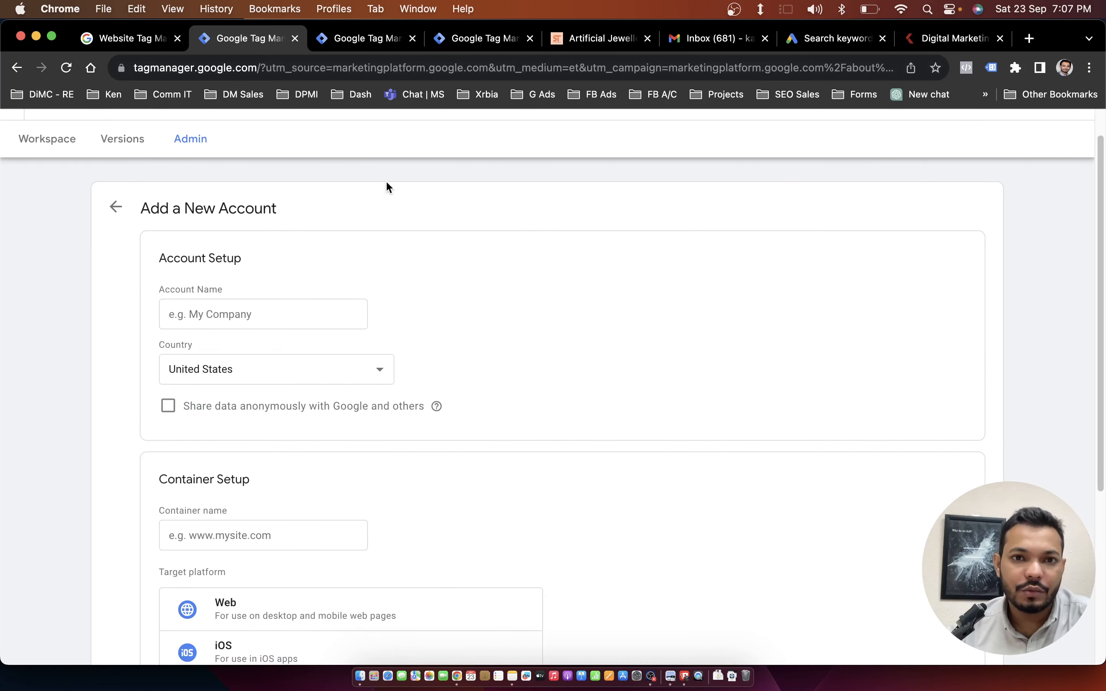
Copy the Spring Tales store address from its website and return to the new account form.
left_click(567, 48)
left_click(224, 67)
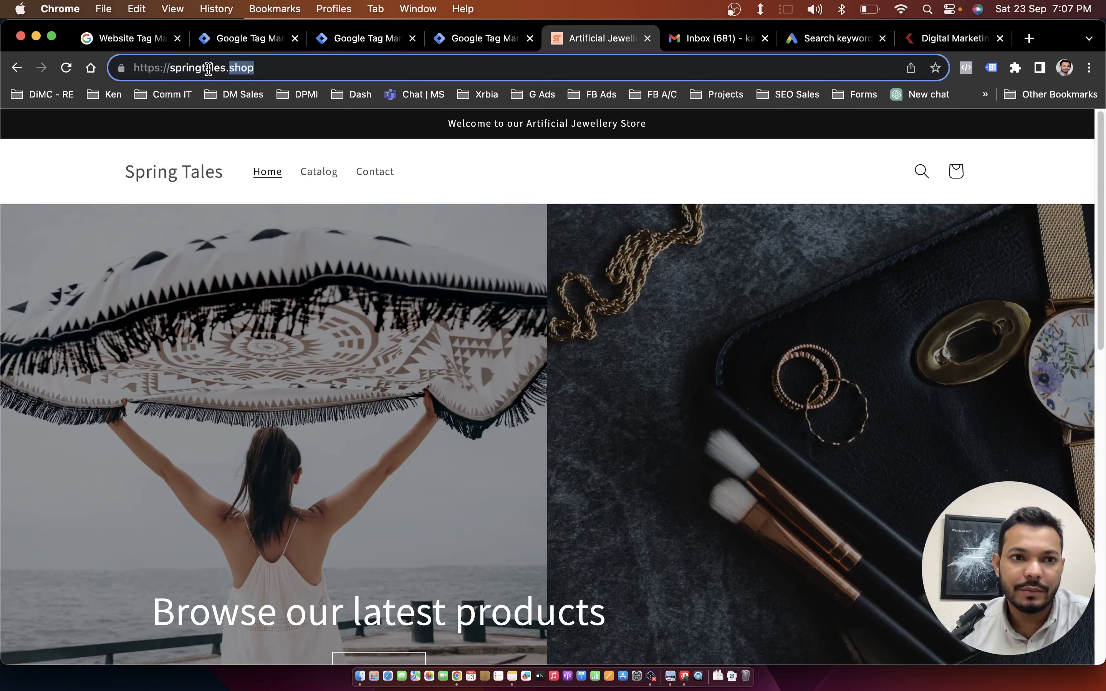
key("super+c")
left_click(229, 48)
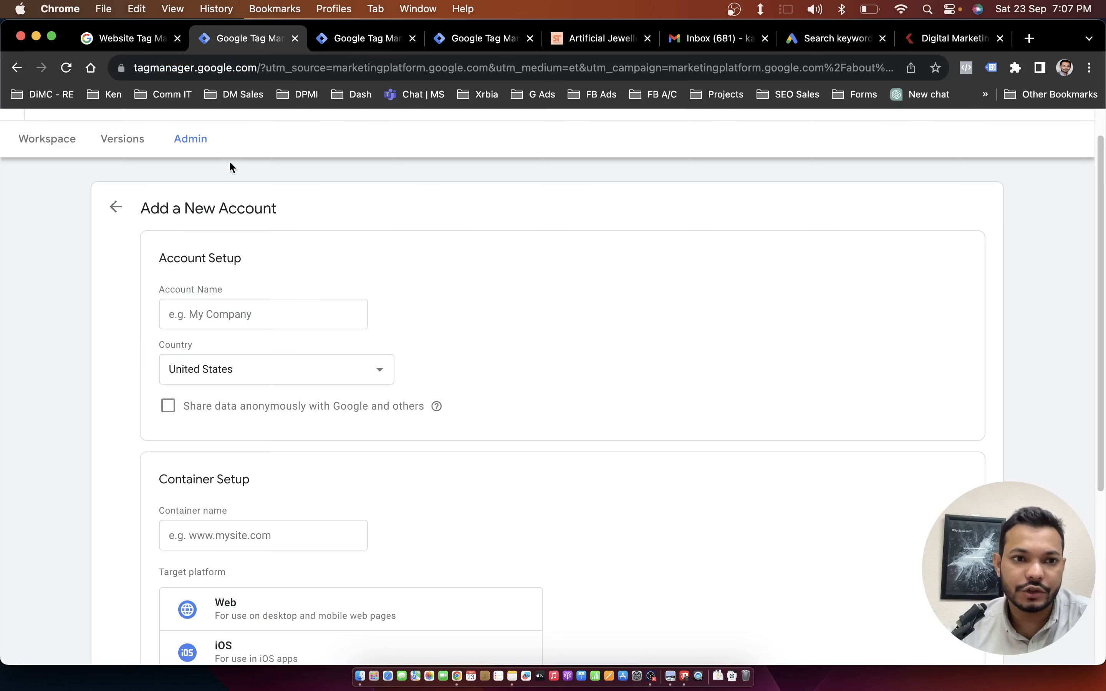
Set the account name to Spring Tales and the country to India.
left_click(226, 324)
type("Spring Tales")
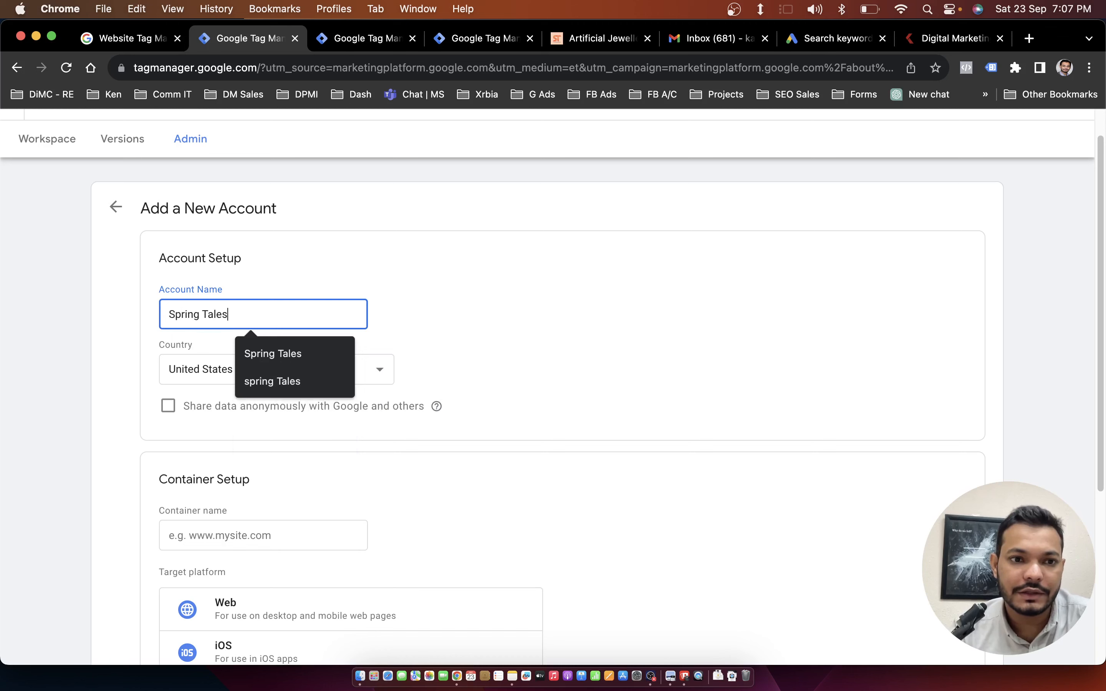
key("Tab")
type("in")
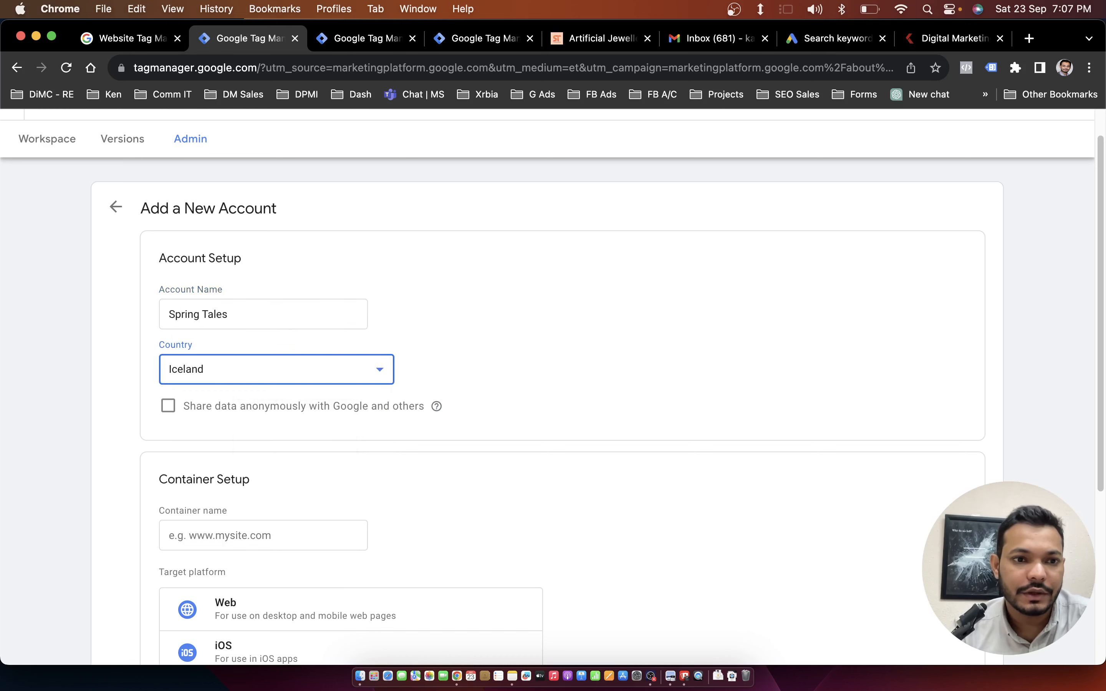
key("Tab")
scroll(225, 327, "down", 1)
scroll(226, 328, "down", 5)
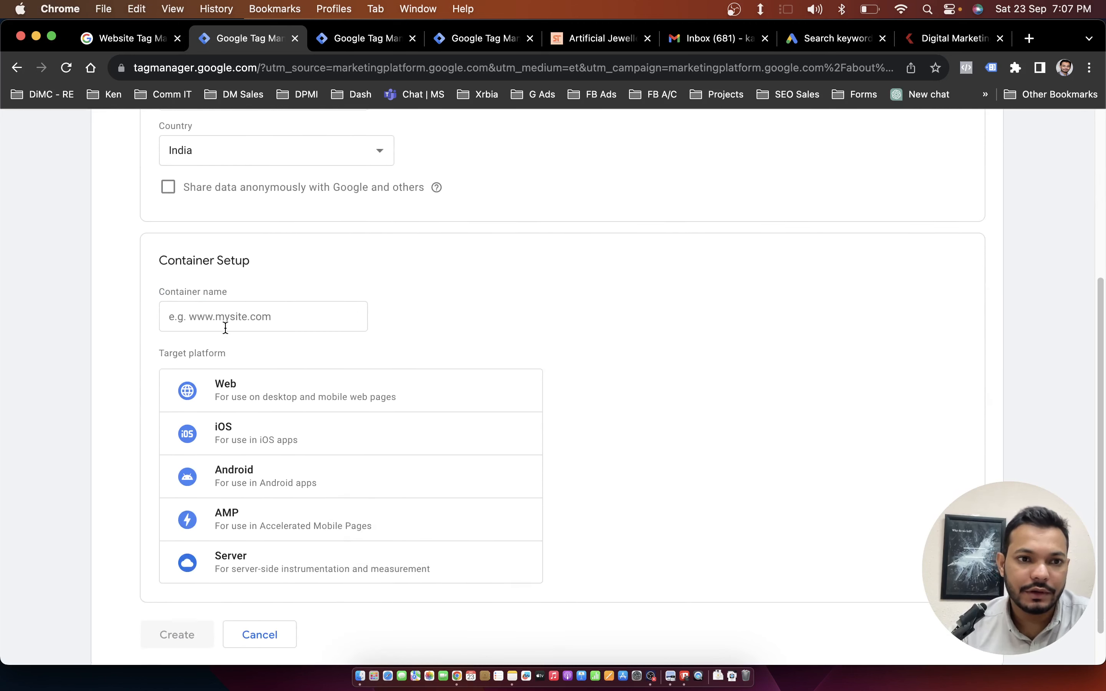
left_click(225, 299)
key("super+v")
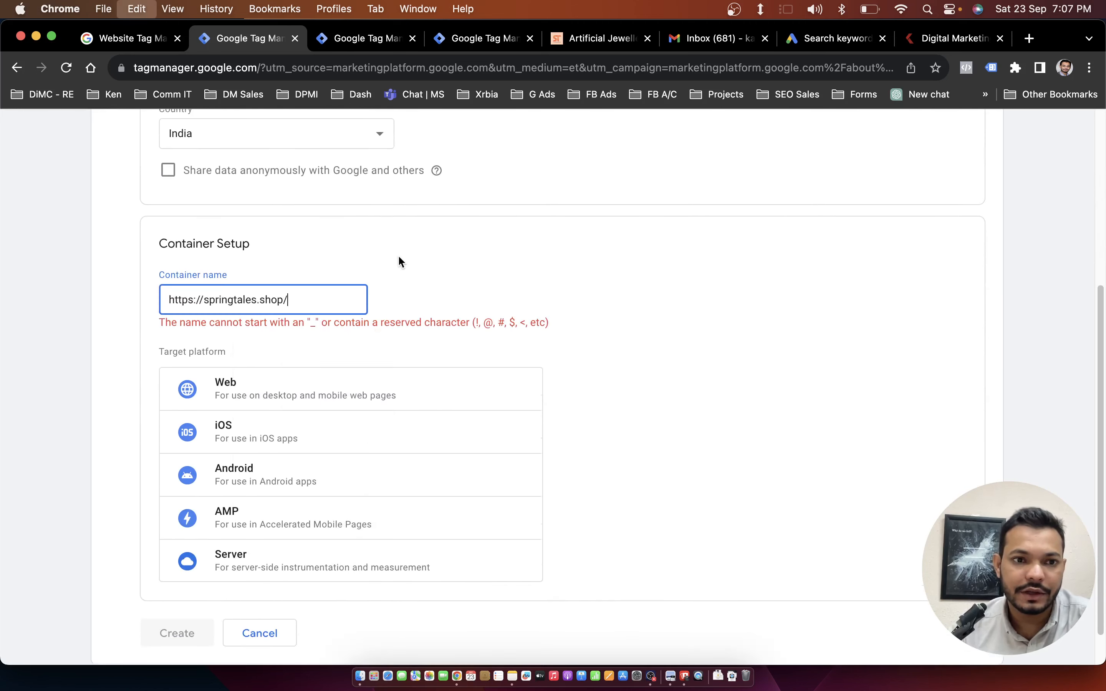
left_click_drag(204, 301, 174, 301)
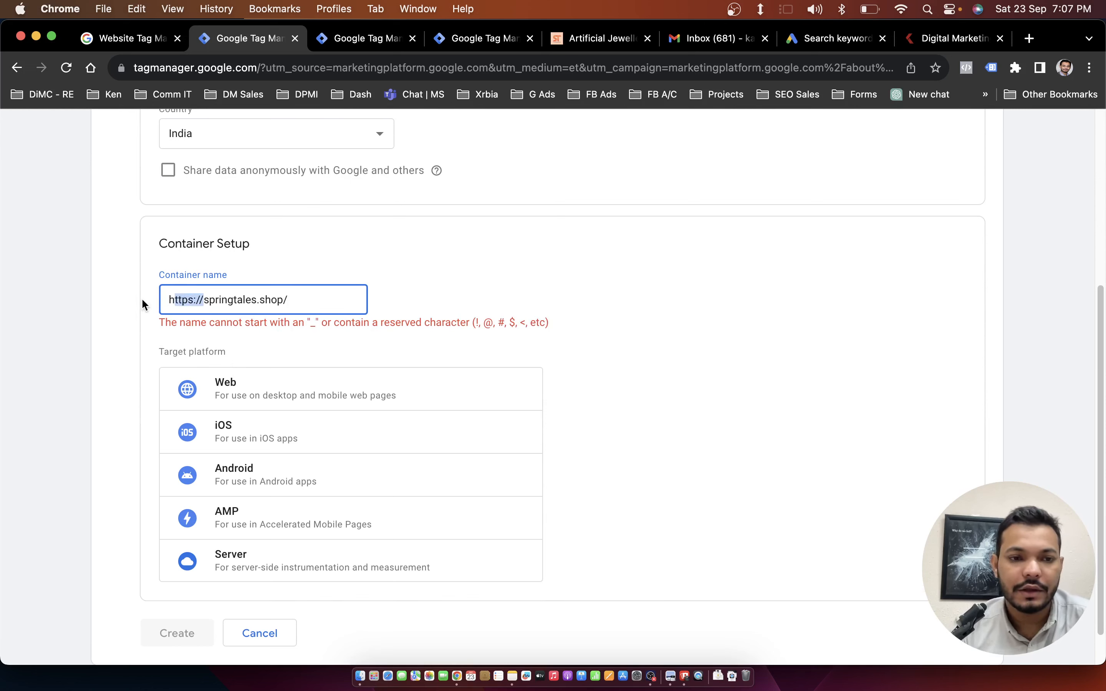
key("BackSpace")
key("BackSpace")
type("www.")
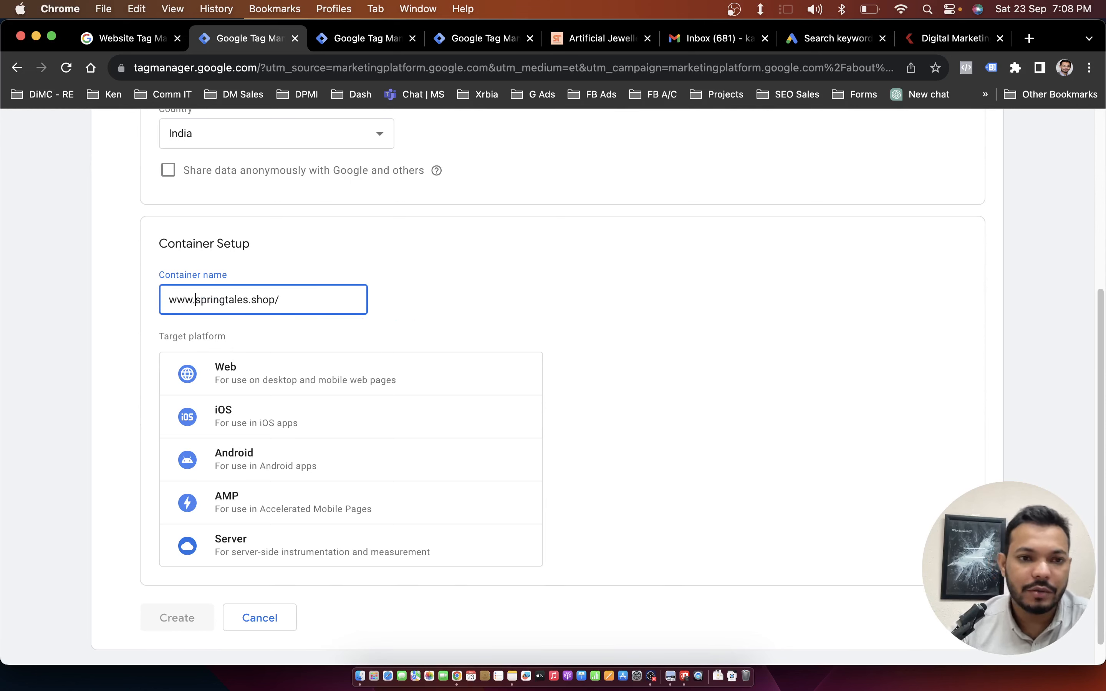
left_click(388, 287)
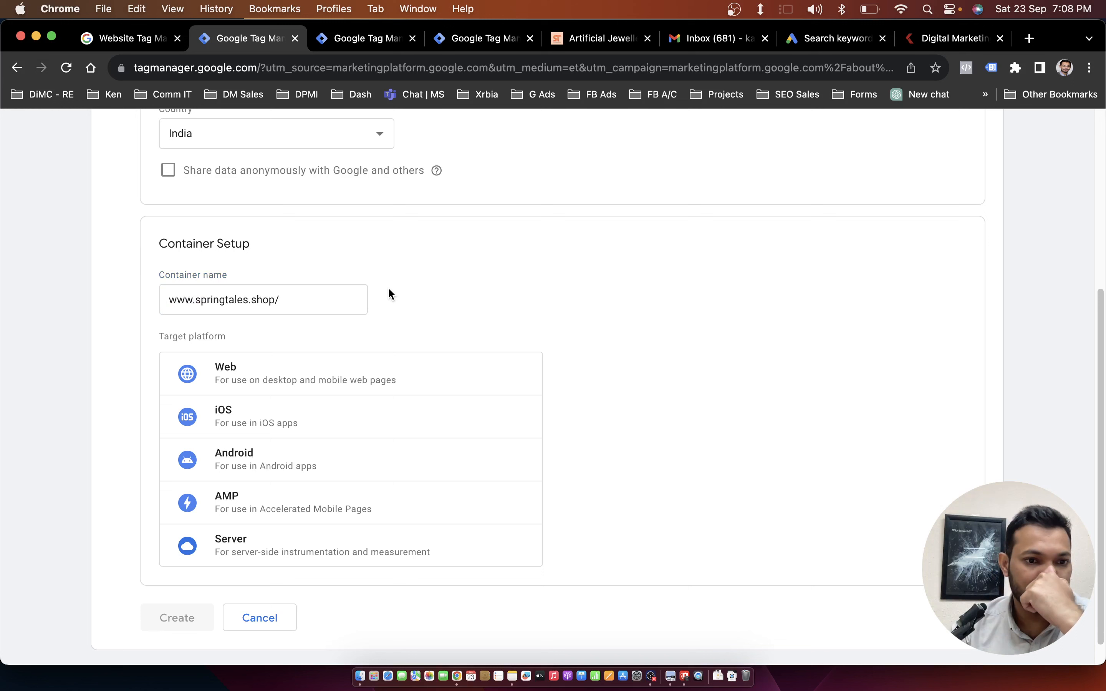
left_click(314, 401)
left_click(308, 391)
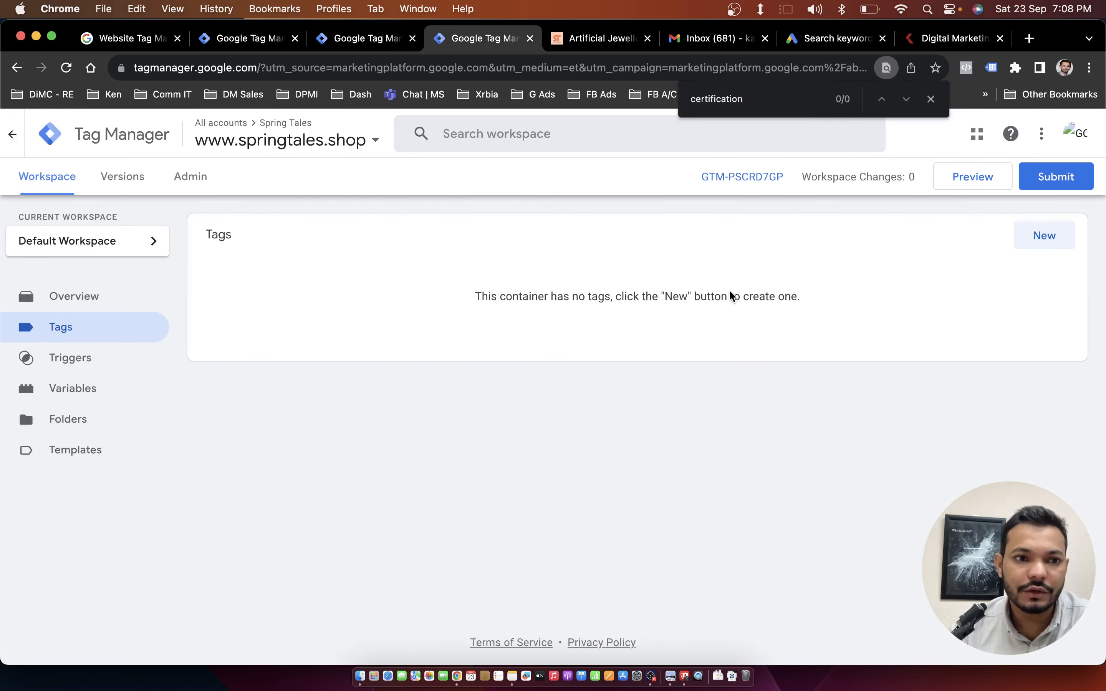
left_click(931, 99)
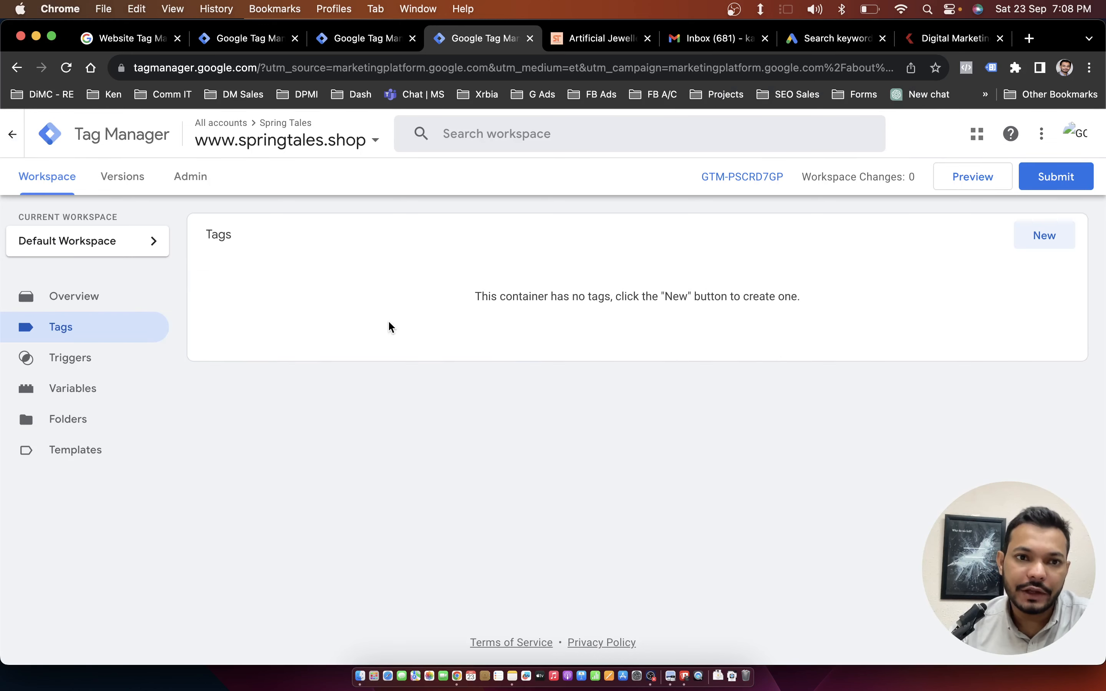
left_click(724, 180)
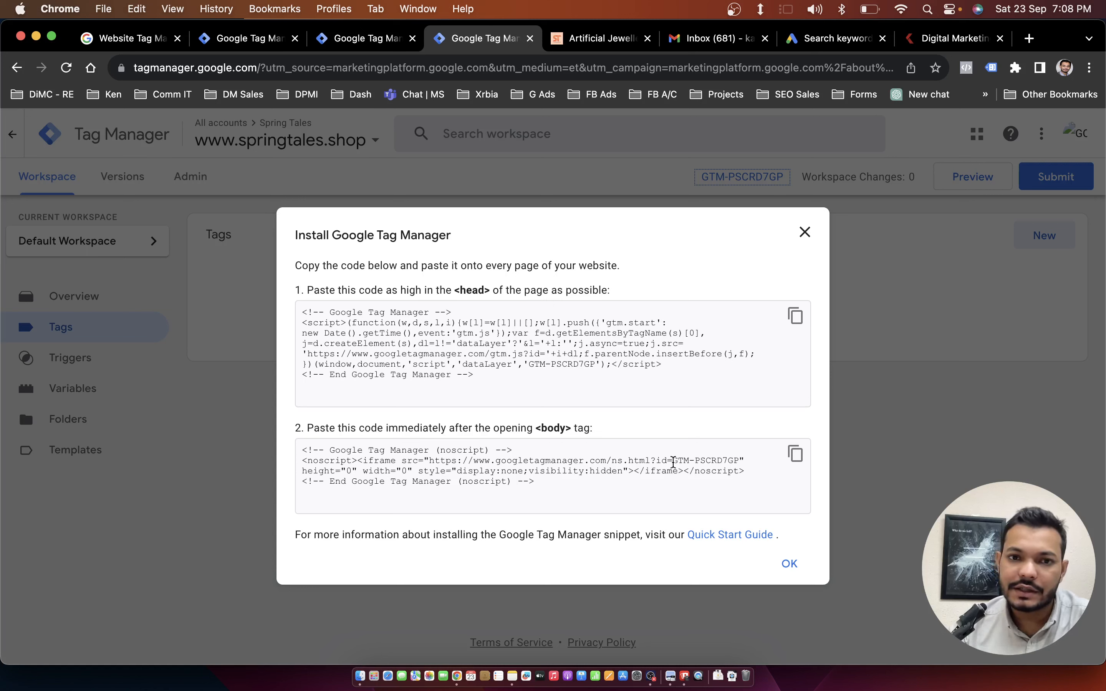
left_click_drag(486, 266, 615, 272)
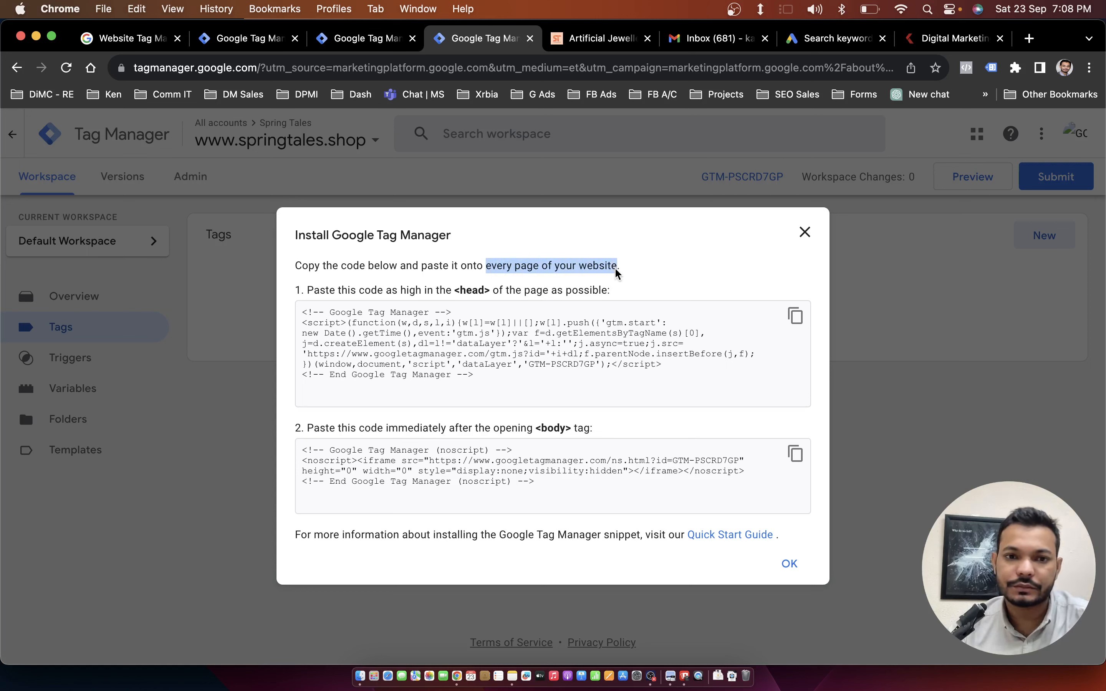
Look at the Shopify admin home page and the Spring Tales storefront.
key("ctrl+Left")
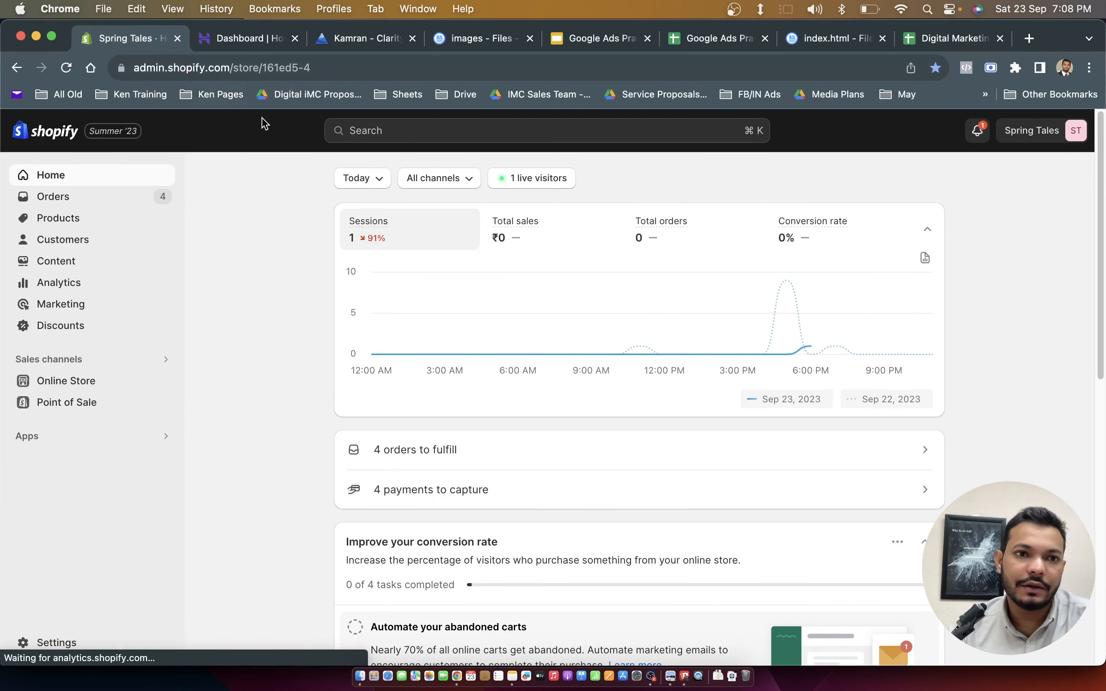
key("ctrl+Right")
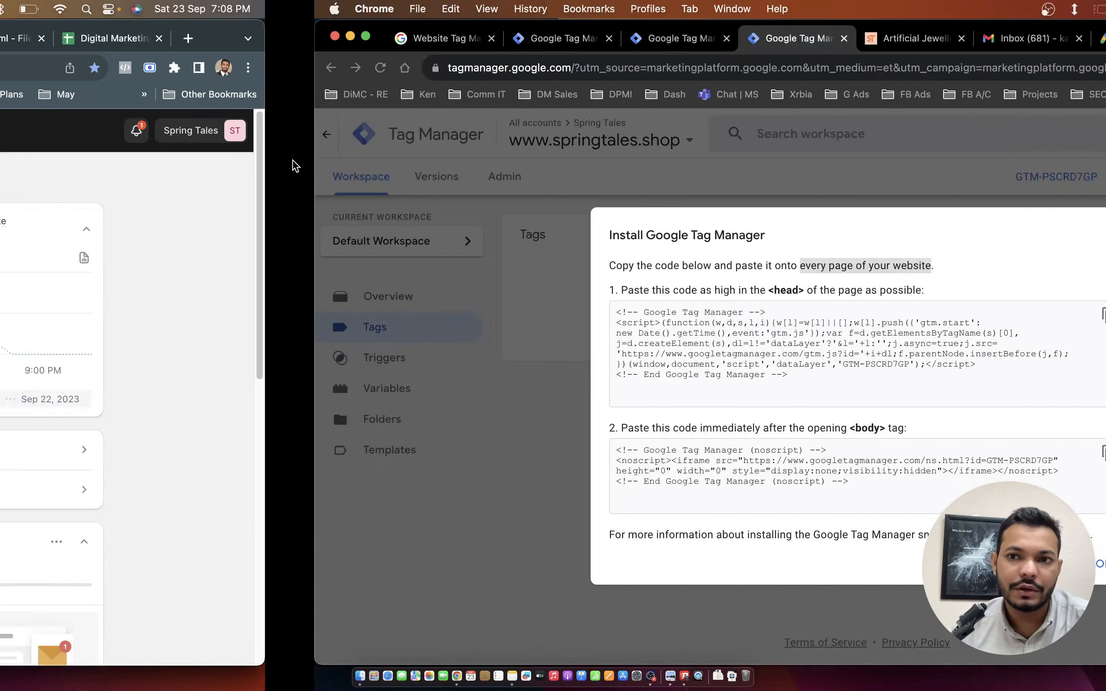
left_click(589, 42)
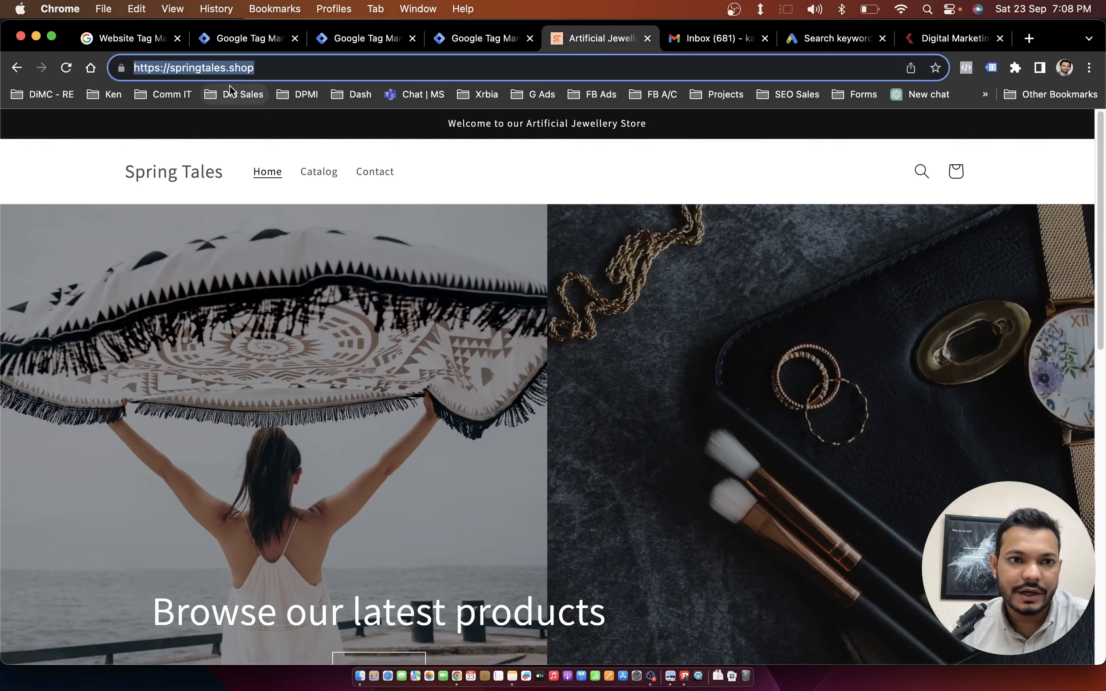
Switch to the Shopify admin and open the code editor for the store's current Dawn theme.
key("ctrl+Left")
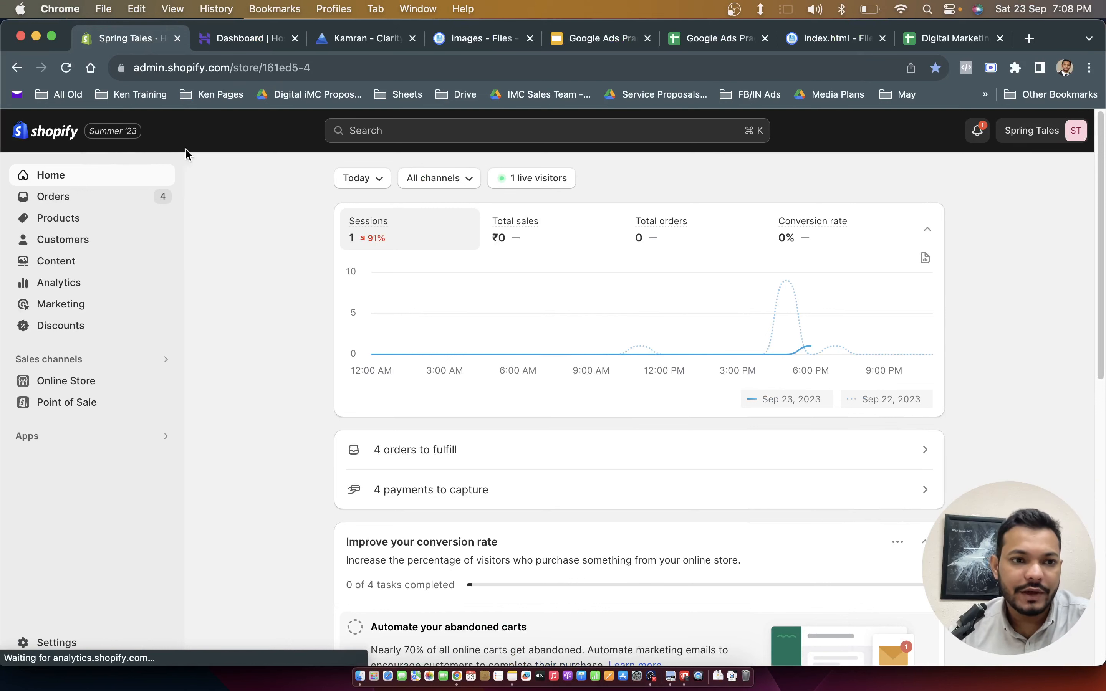
left_click(93, 383)
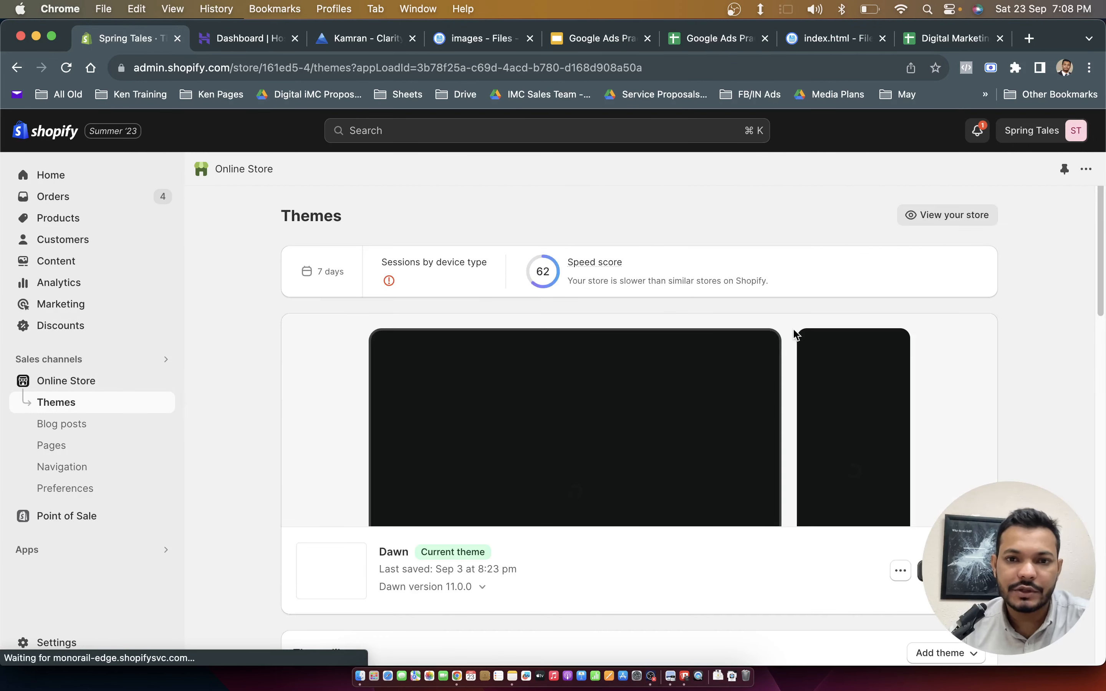
scroll(901, 414, "down", 3)
left_click(901, 439)
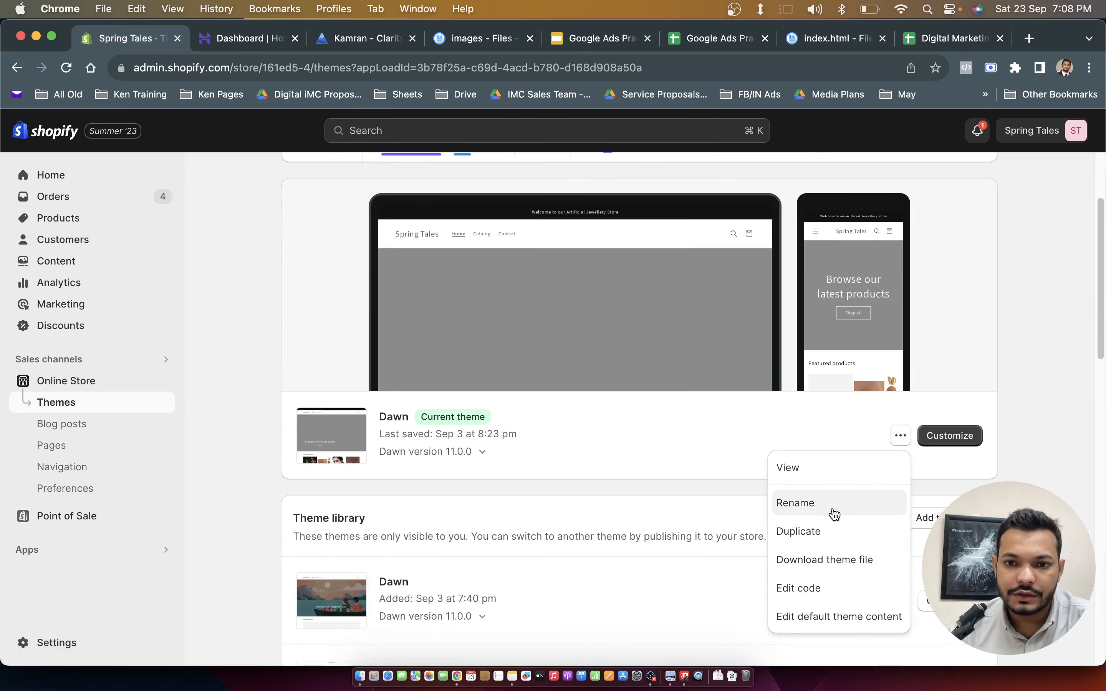
left_click(812, 588)
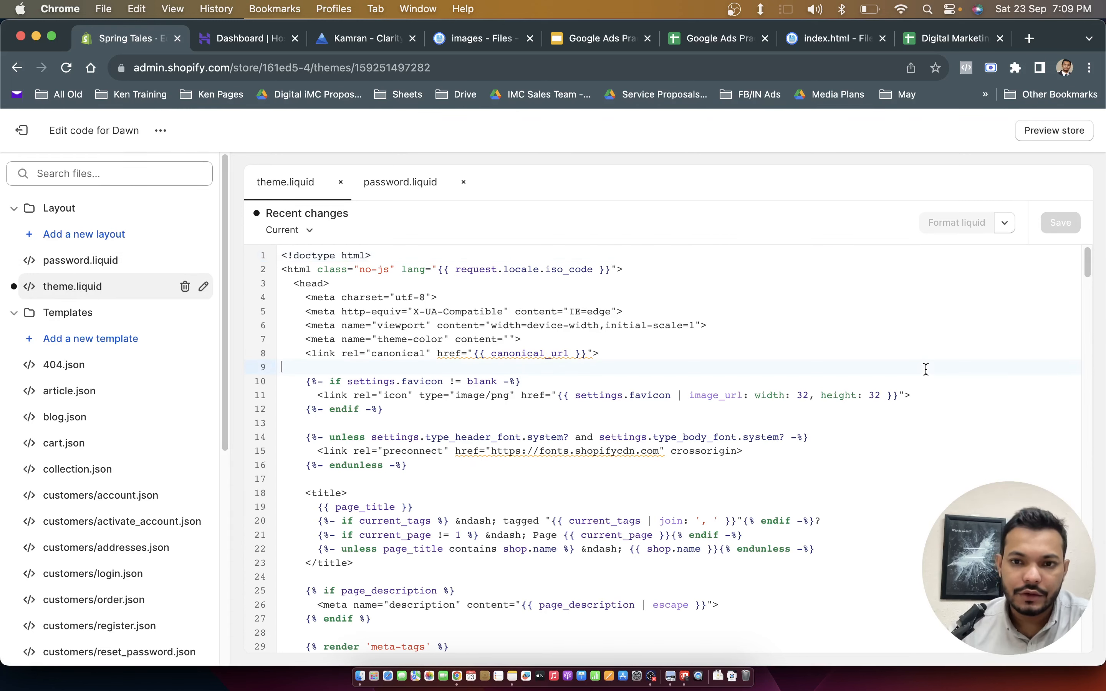
Search theme.liquid for "/body" and insert the noscript snippet copied from Tag Manager just above the closing body tag.
key("super+f")
type("/body")
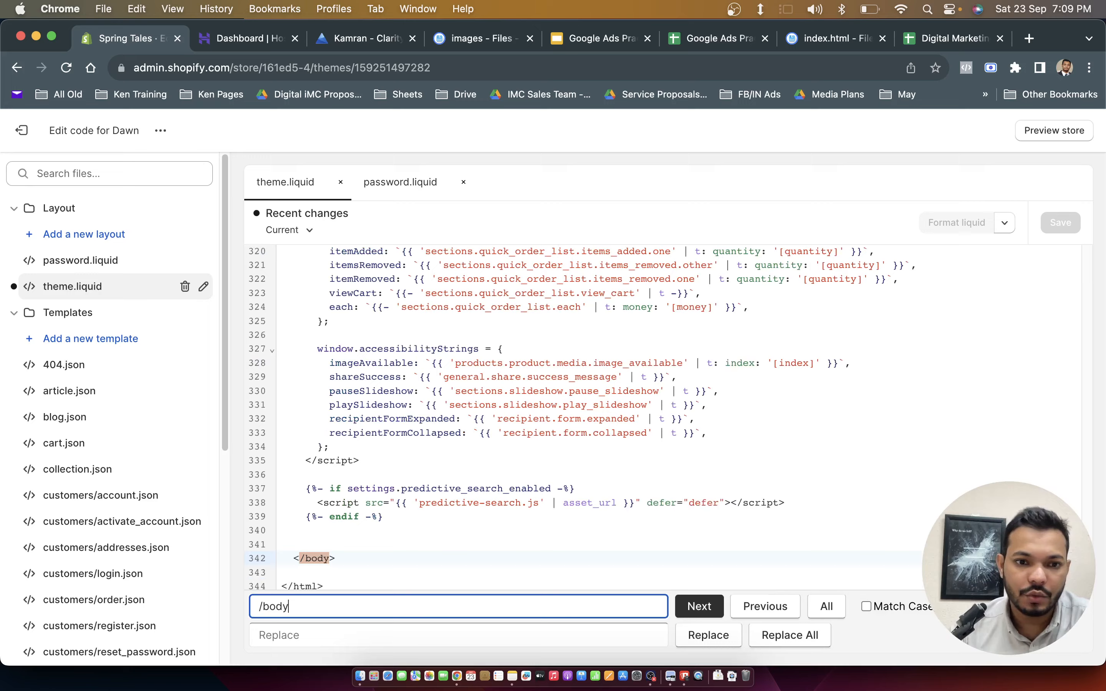
scroll(921, 368, "down", 1)
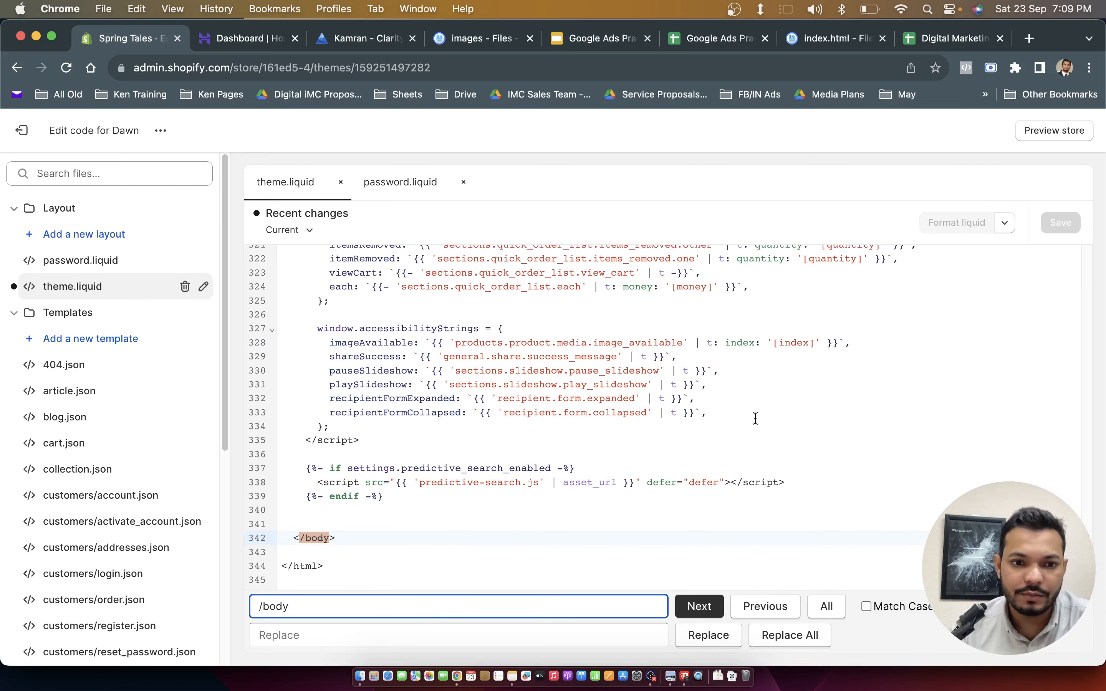
key("ctrl+Right")
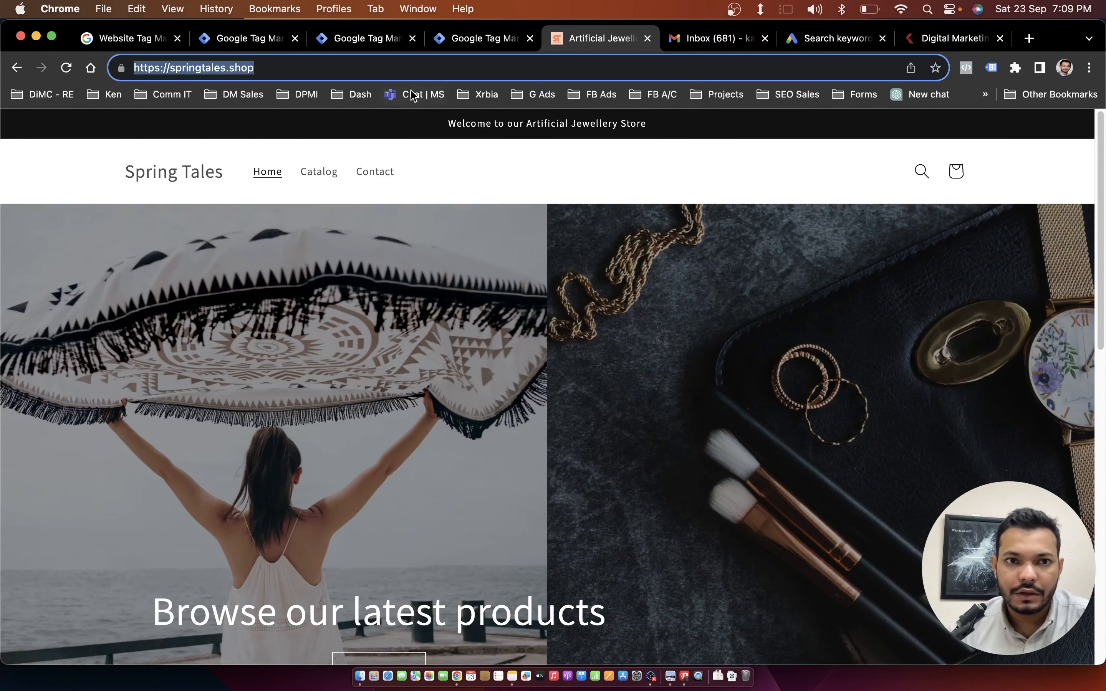
left_click(443, 39)
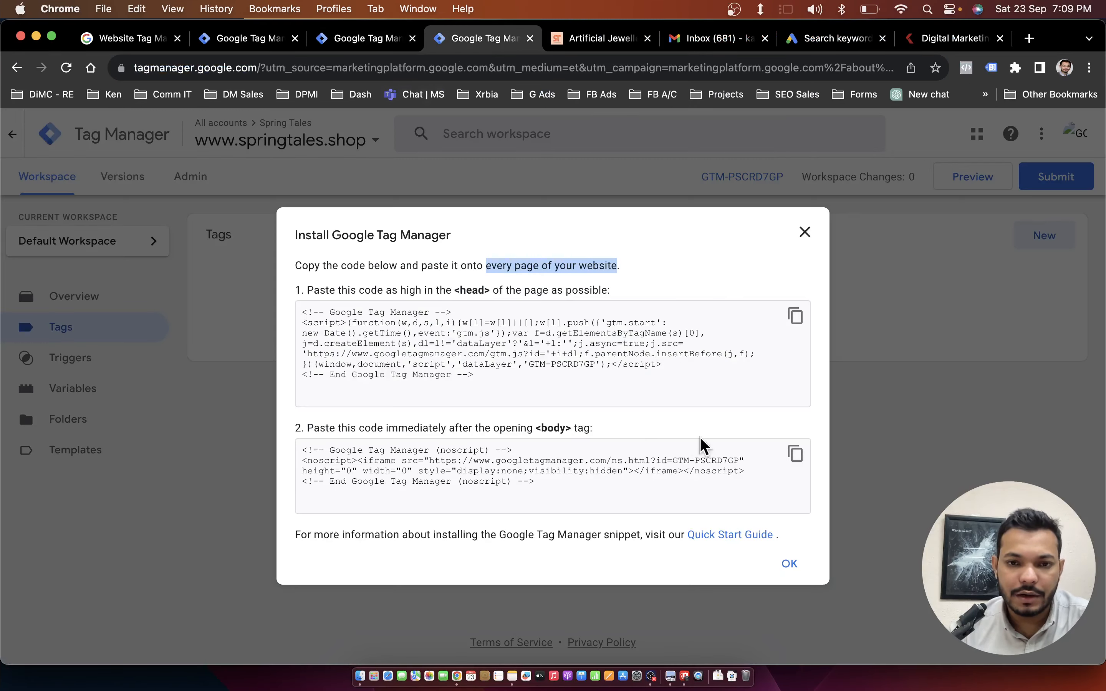
left_click(795, 454)
key("ctrl+Left")
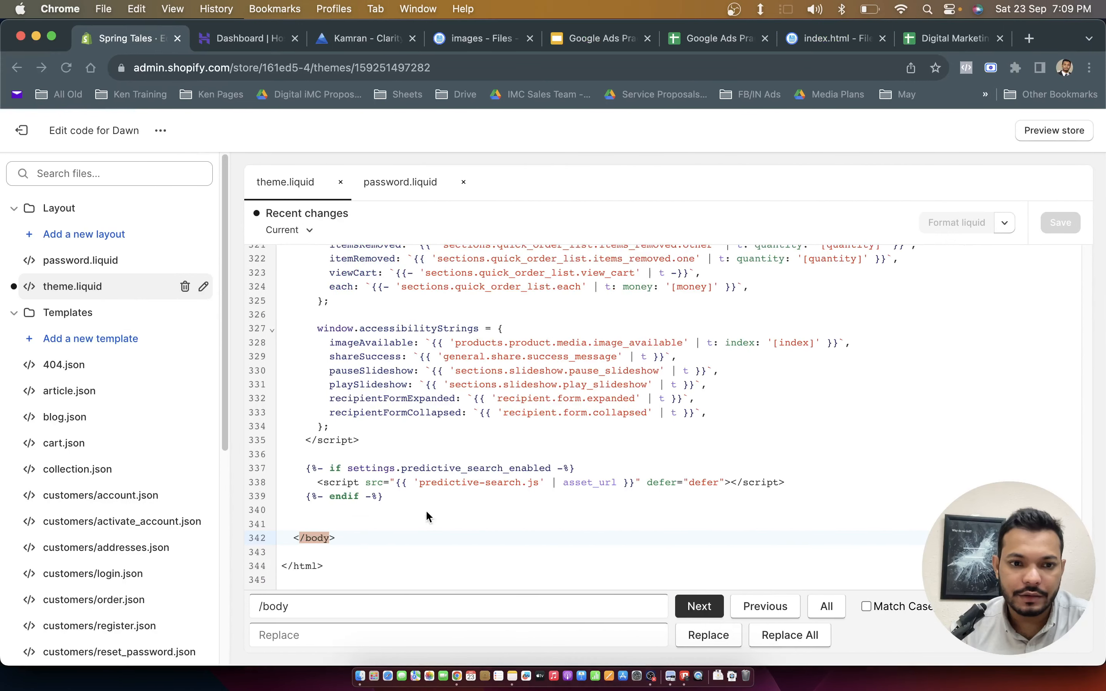
left_click(425, 521)
key("super+v")
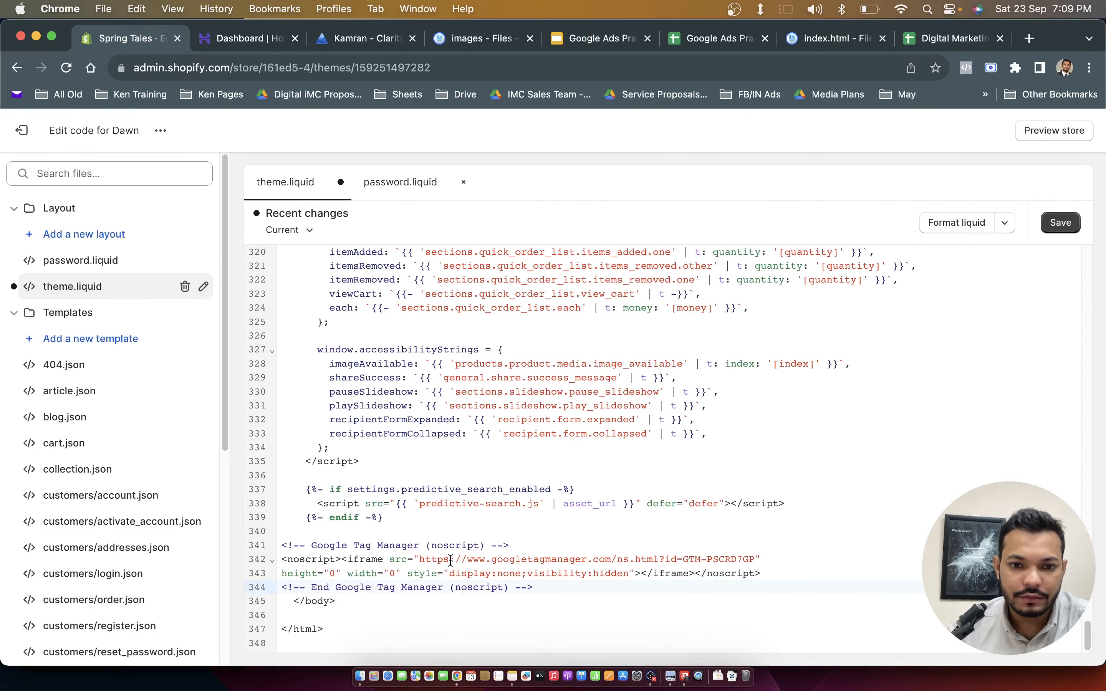
key("Return")
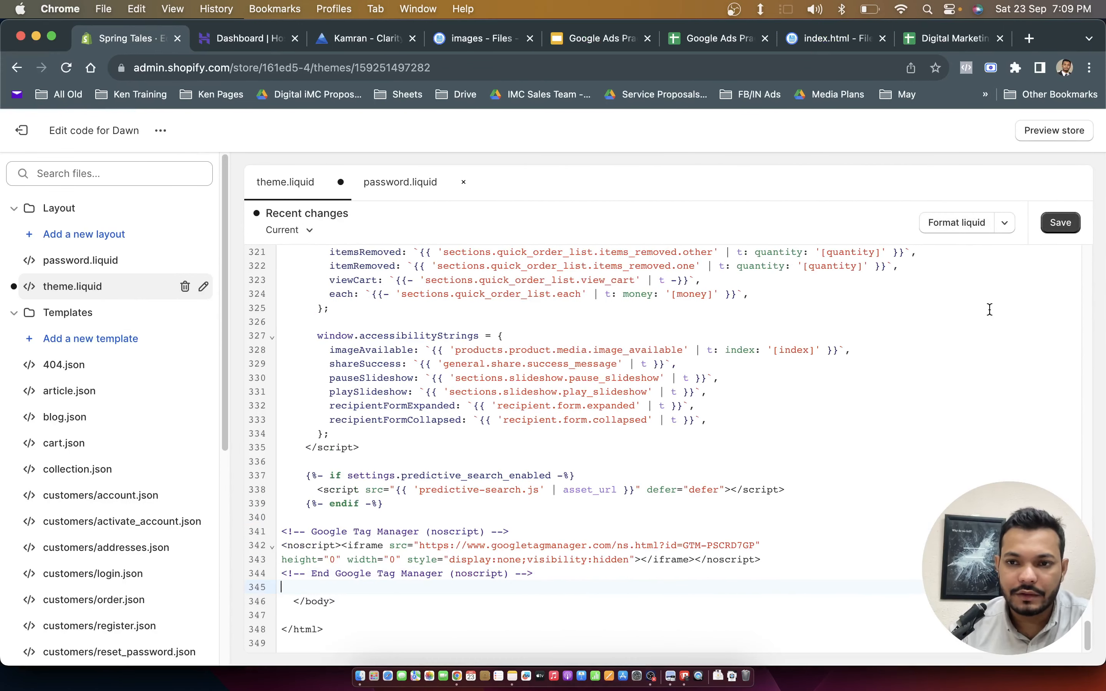
Search theme.liquid for "/head" and insert the Tag Manager head script below the last script before the closing head tag.
left_click(982, 336)
key("super+f")
type("he")
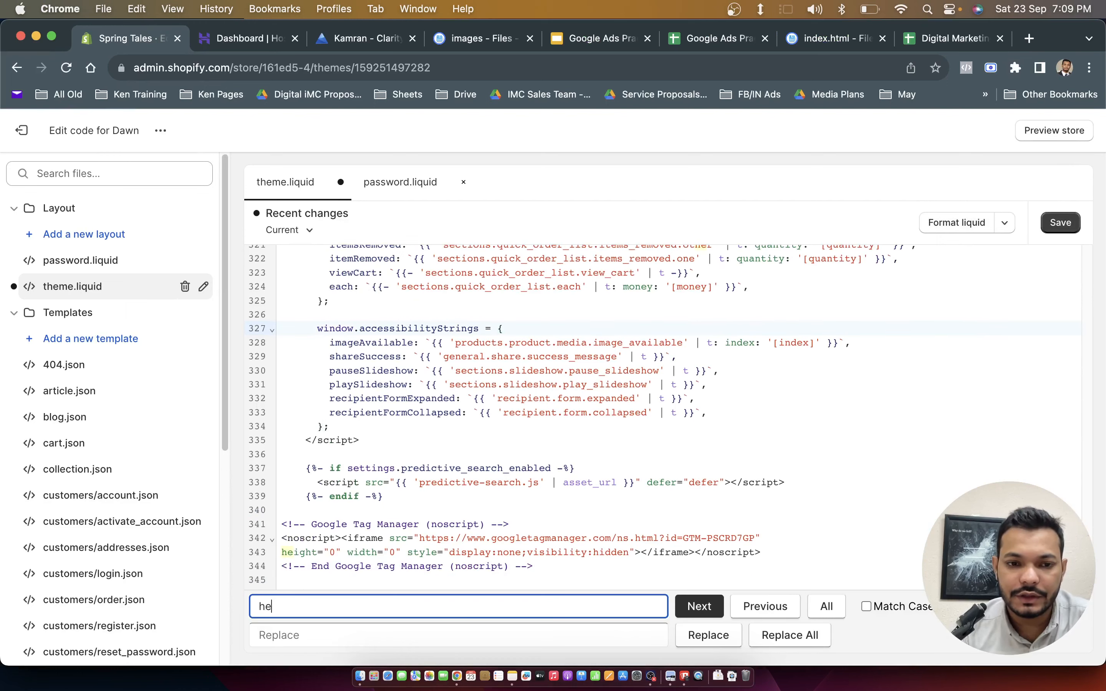
type("ad")
type("/")
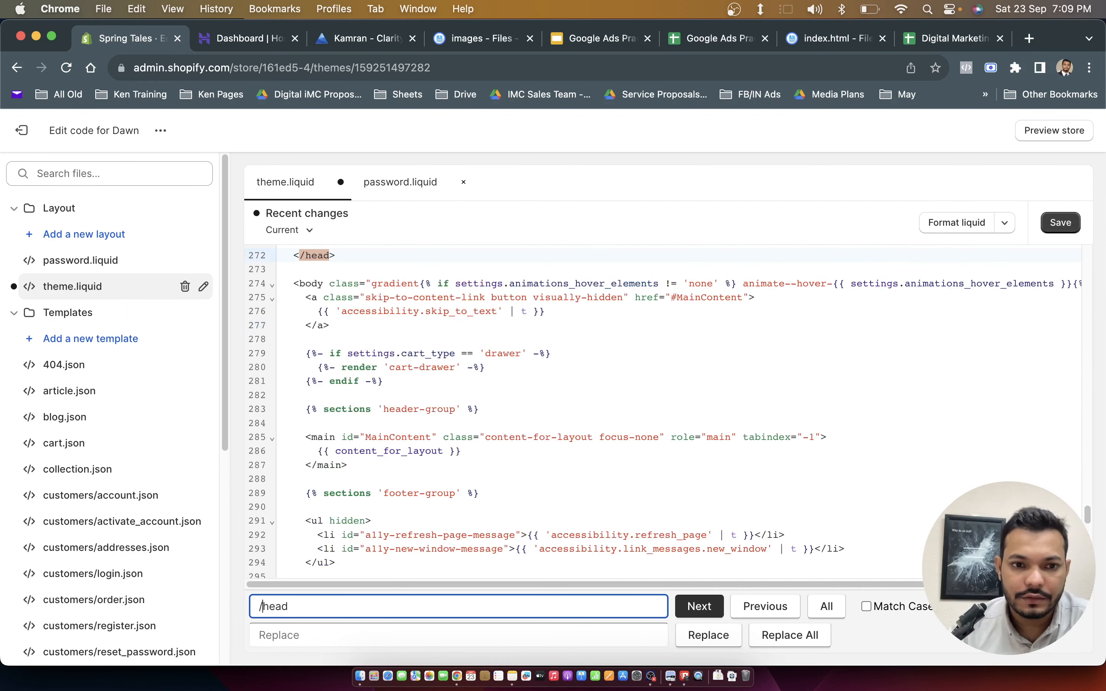
scroll(483, 337, "up", 4)
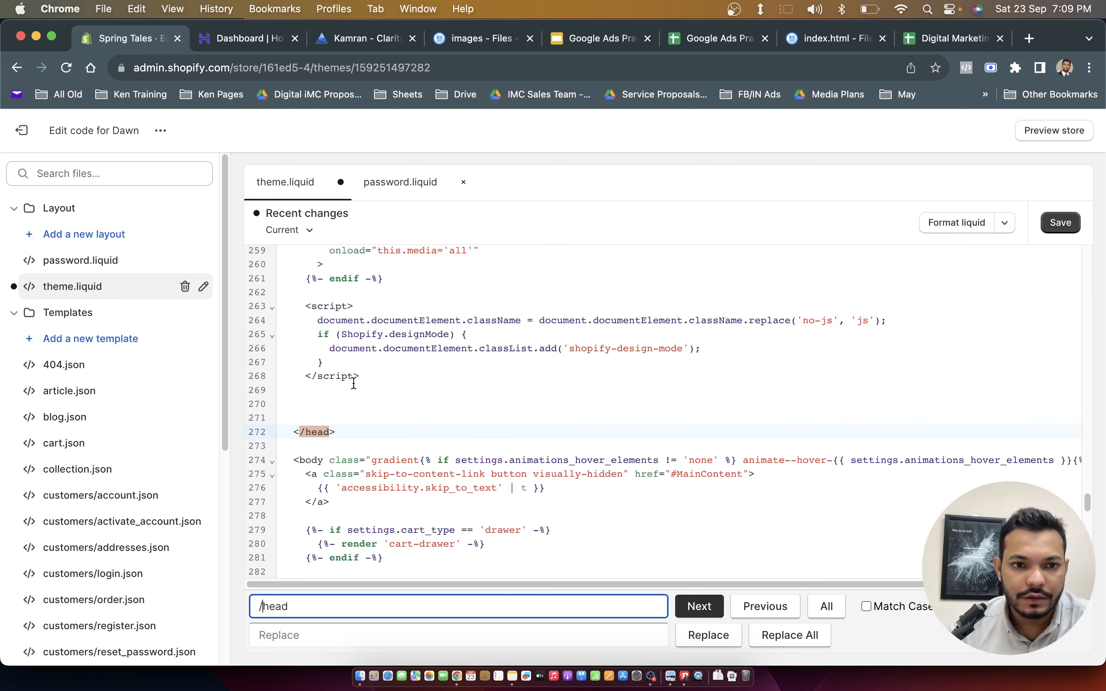
left_click(342, 389)
key("ctrl+Right")
left_click(795, 316)
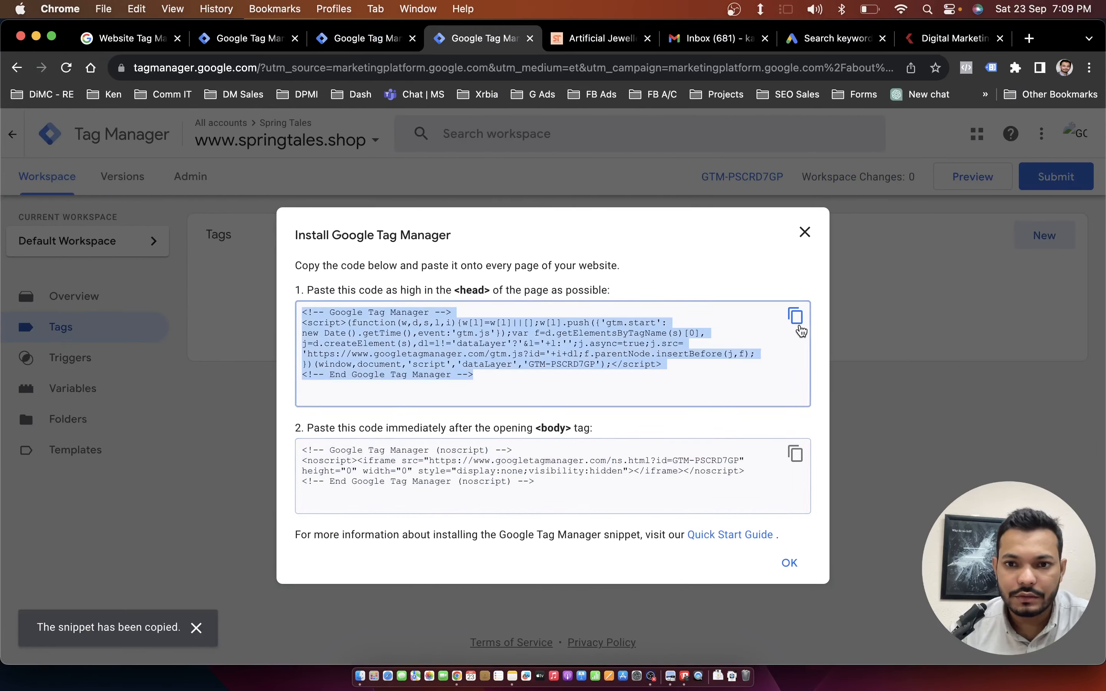
key("ctrl+Left")
key("super+v")
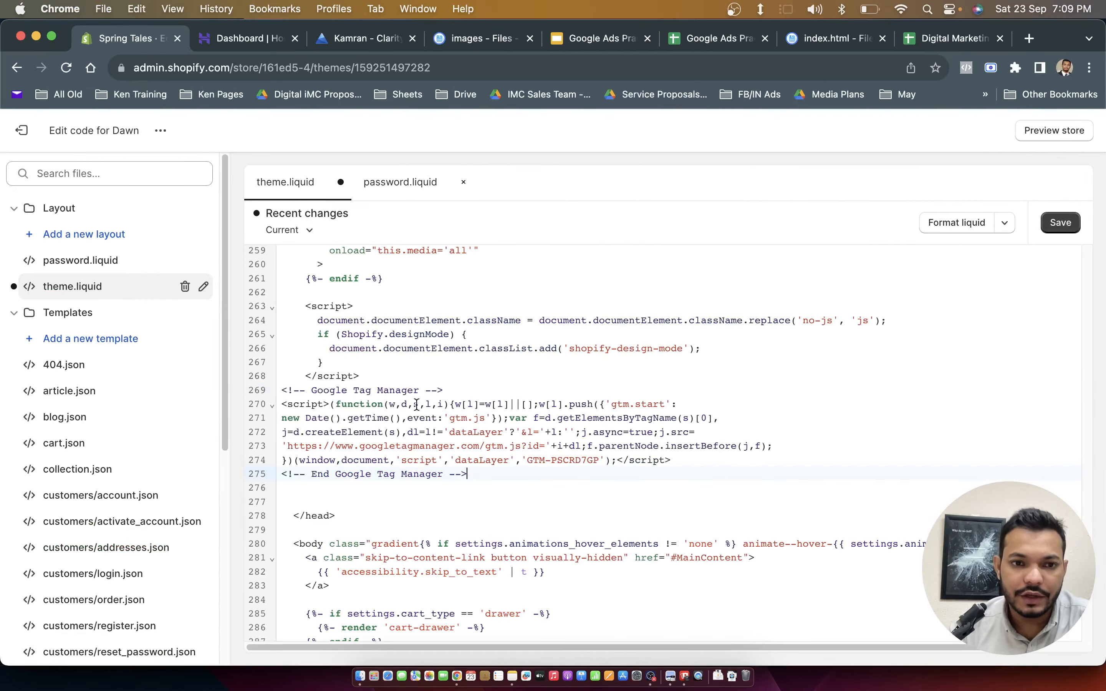
Review the Tag Manager code inserted in theme.liquid and switch to the Spring Tales storefront, reloading it.
scroll(519, 343, "down", 10)
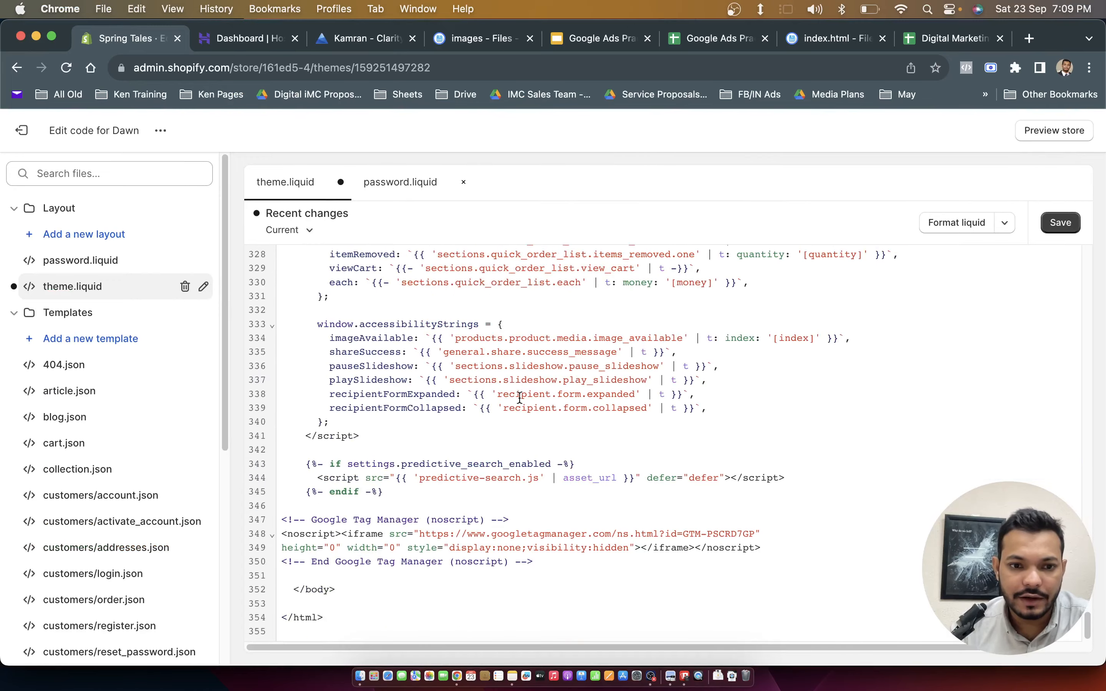
scroll(901, 415, "up", 10)
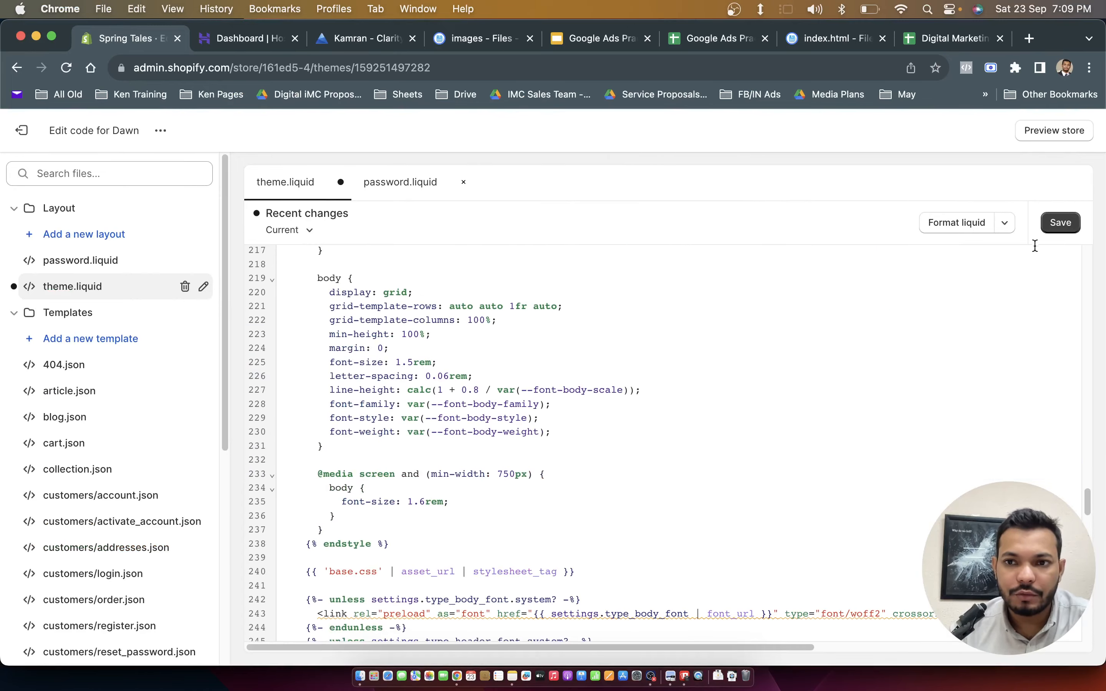
key("ctrl+Right")
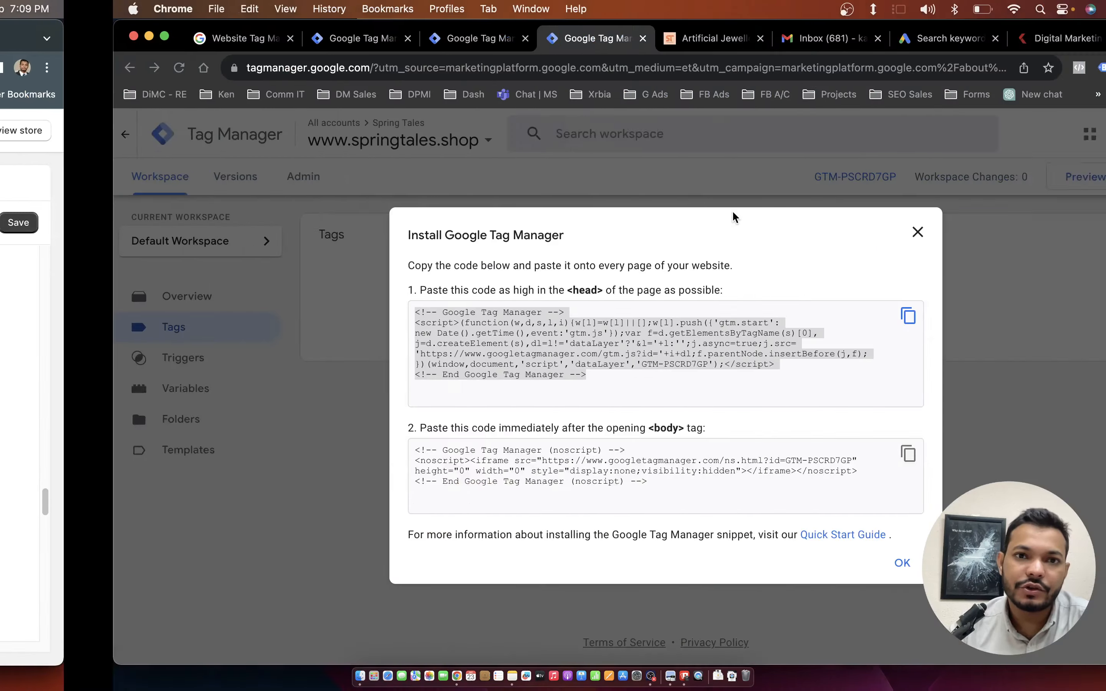
key("ctrl+Tab")
key("super+r")
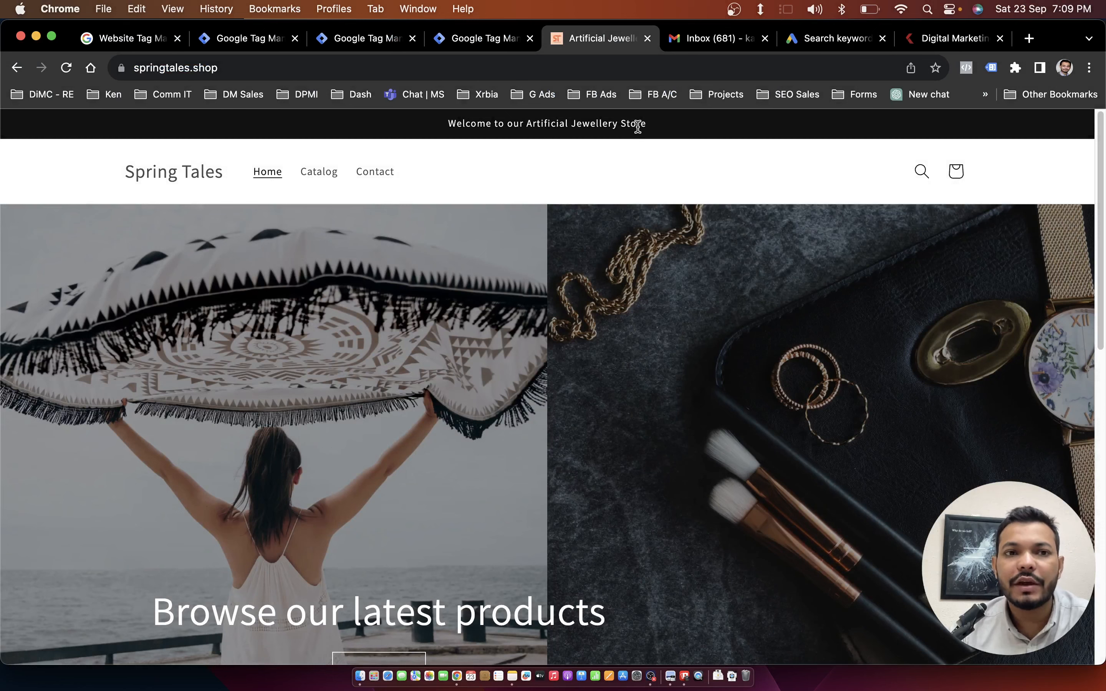
Check the Spring Tales storefront for tags and pixels with Tag Assistant Legacy and Meta Pixel Helper.
left_click(990, 68)
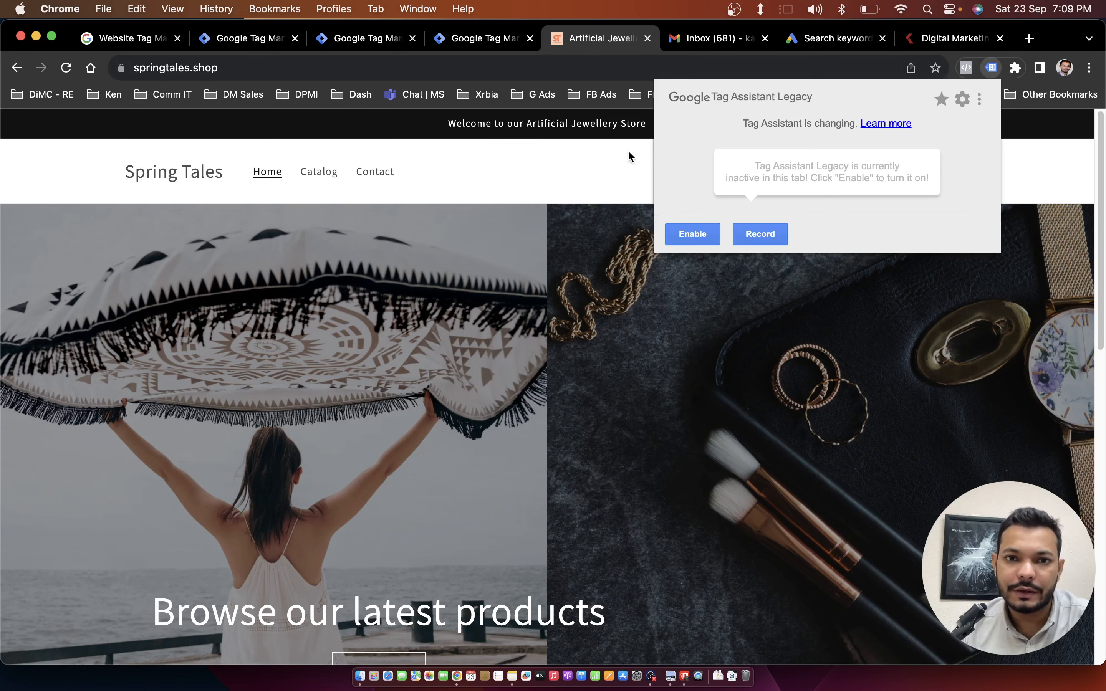
left_click(621, 163)
left_click(965, 69)
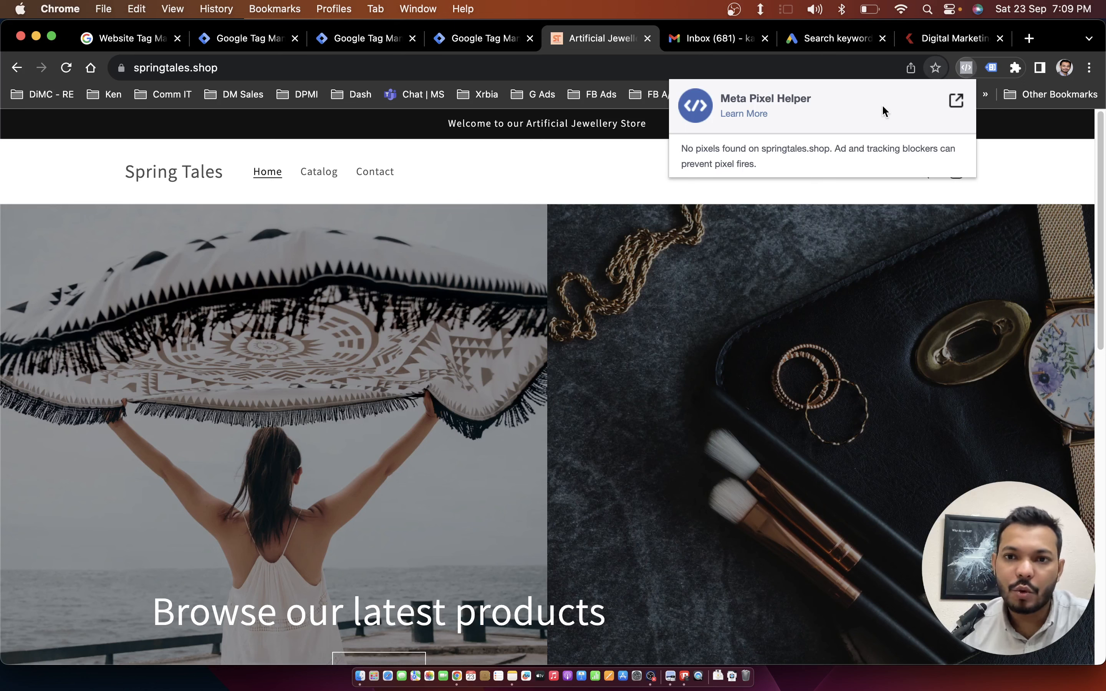
left_click(964, 72)
left_click(990, 69)
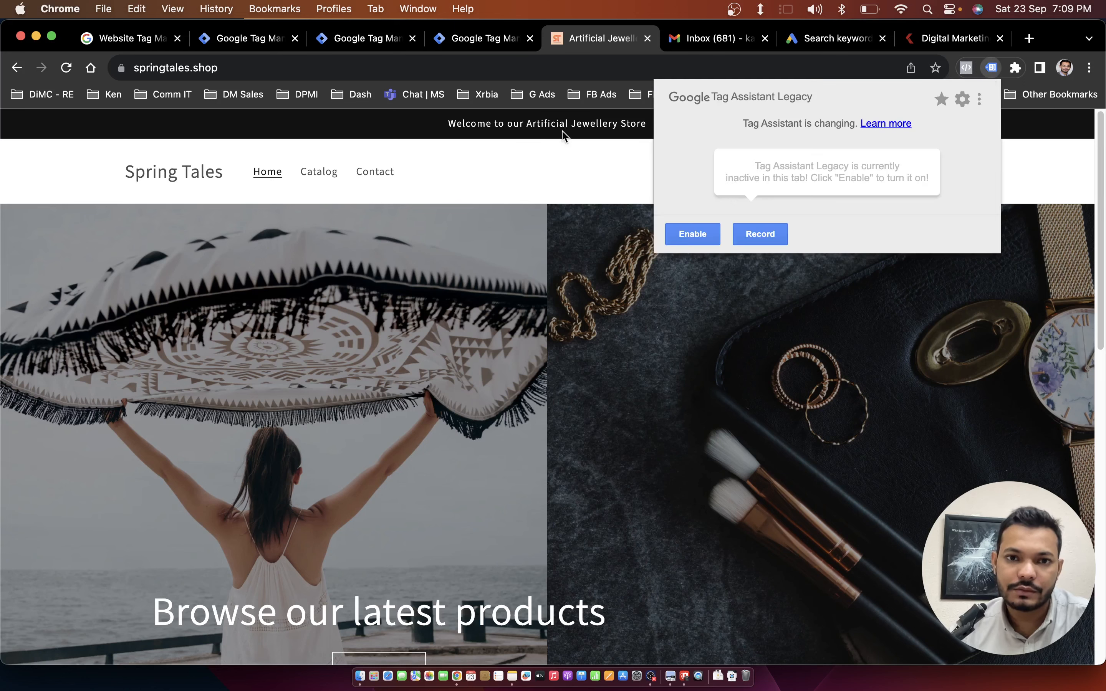
left_click(602, 148)
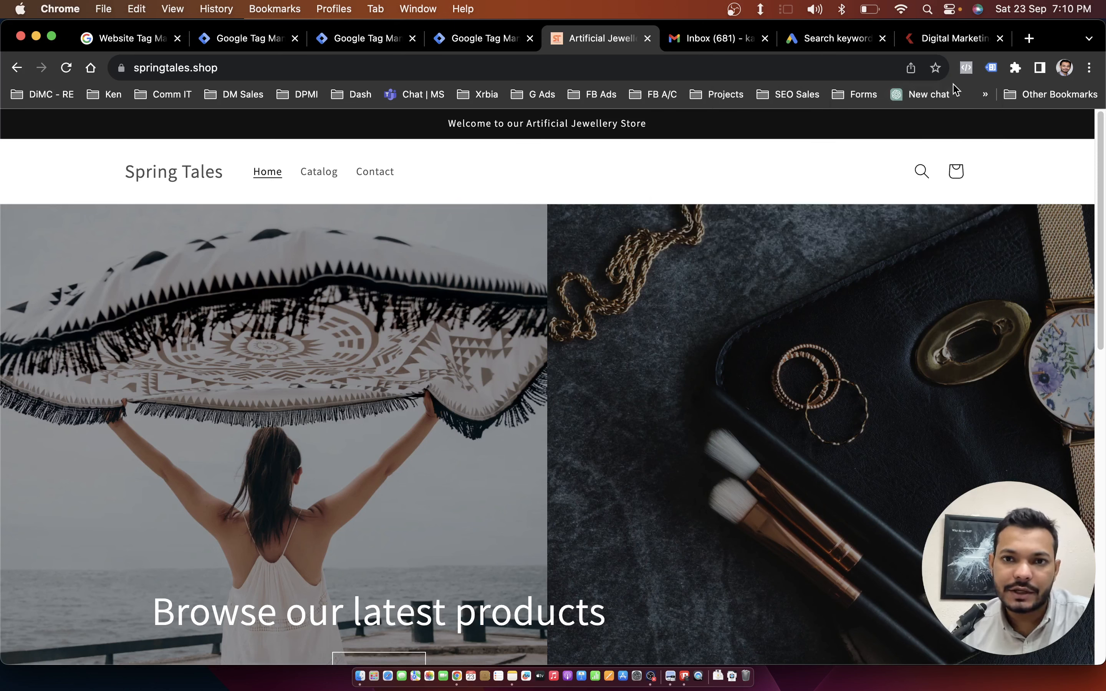
left_click(989, 68)
left_click(966, 68)
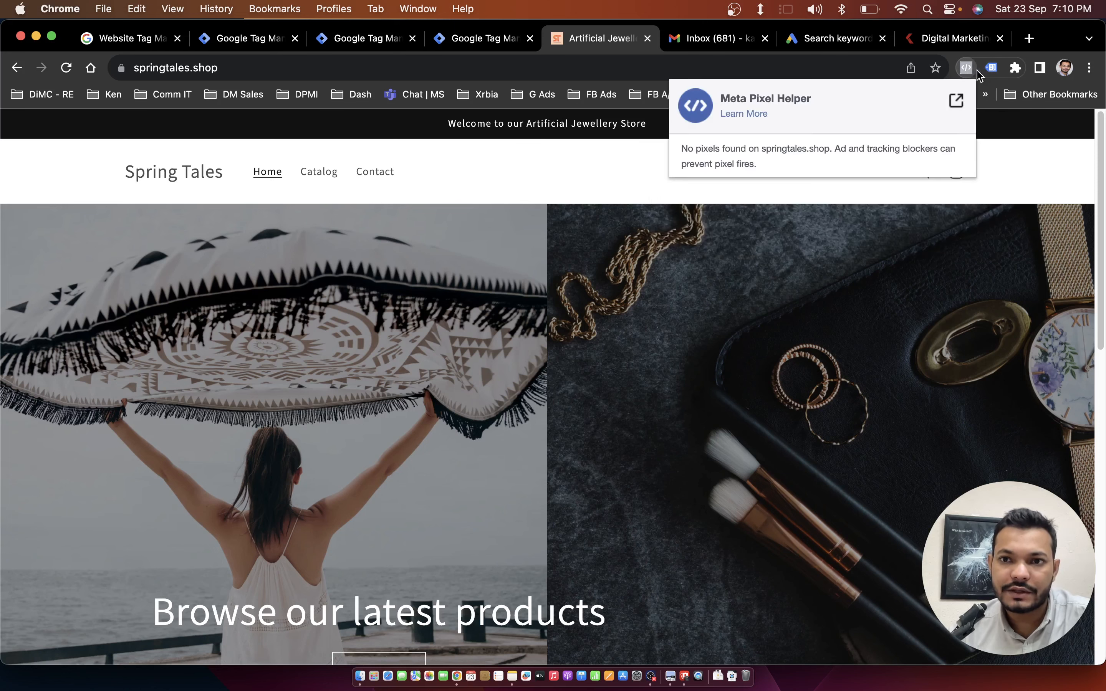
left_click(989, 69)
left_click(608, 190)
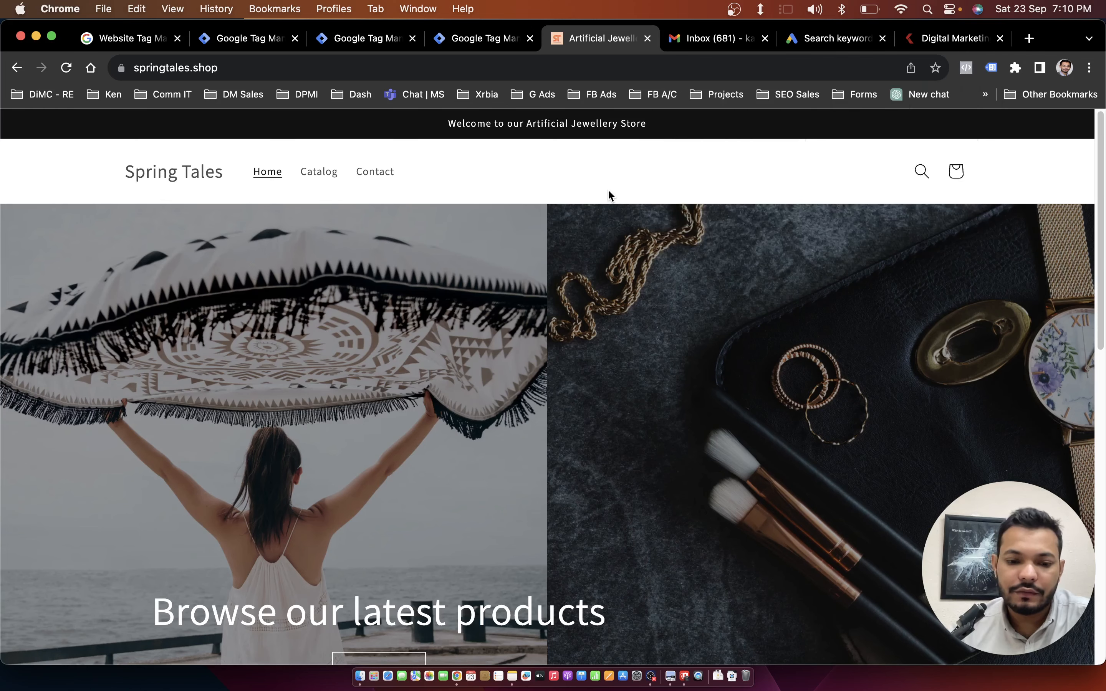
Open digication.in in a new tab and inspect its pixels with Meta Pixel Helper.
key("super+t")
type("dig")
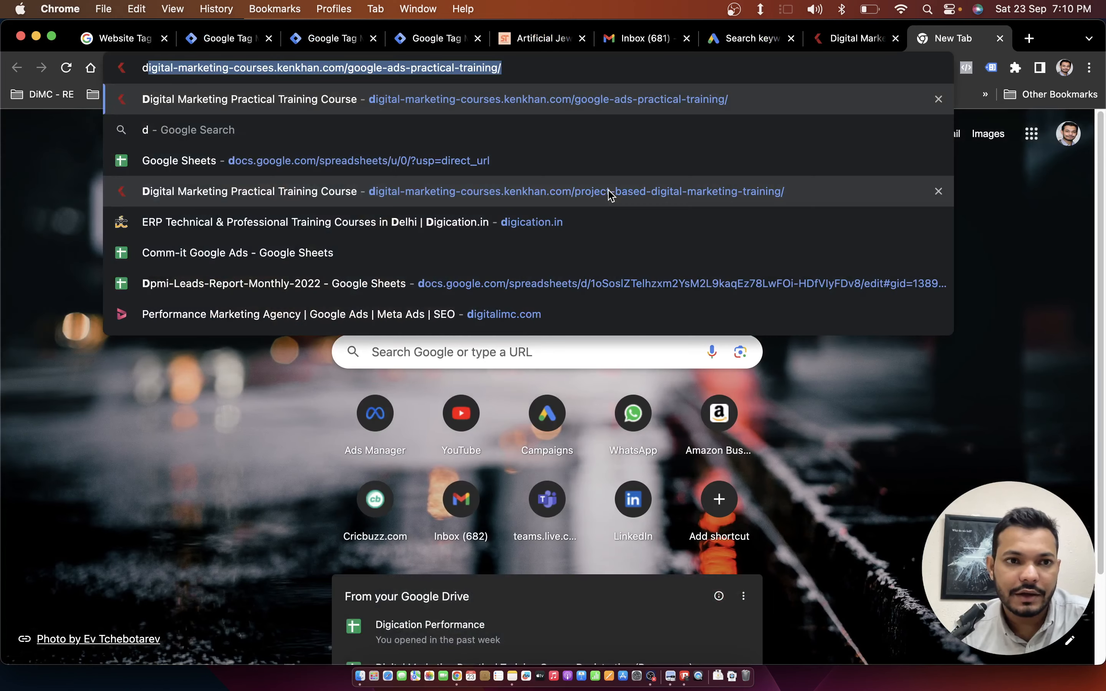
key("BackSpace")
key("BackSpace")
type("gica")
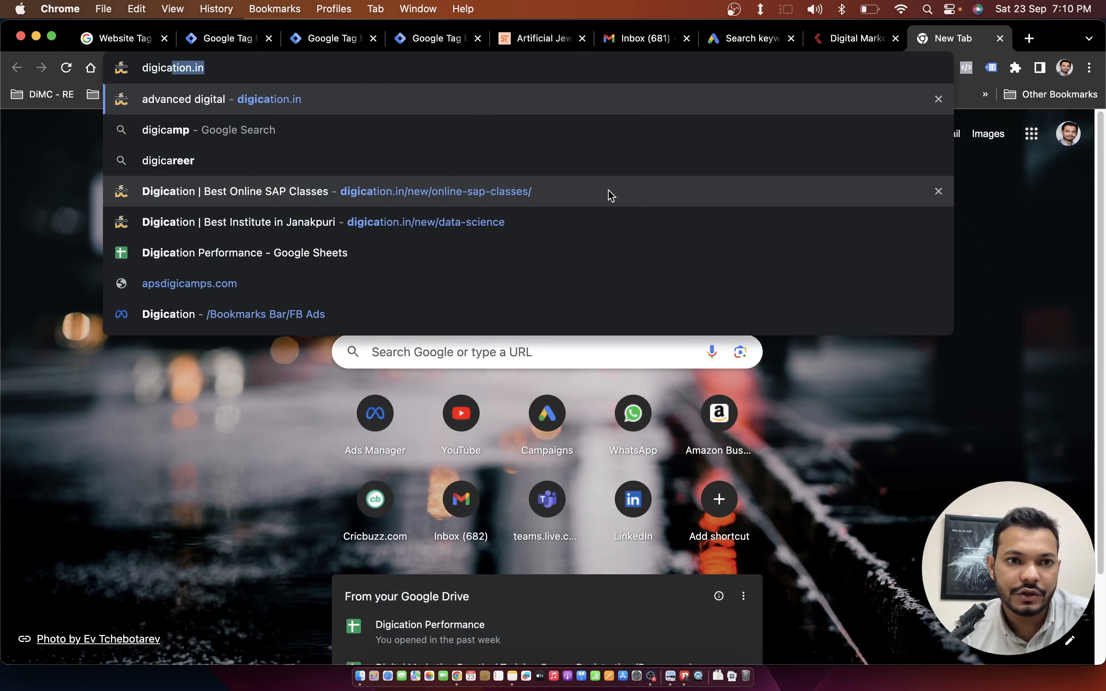
key("Return")
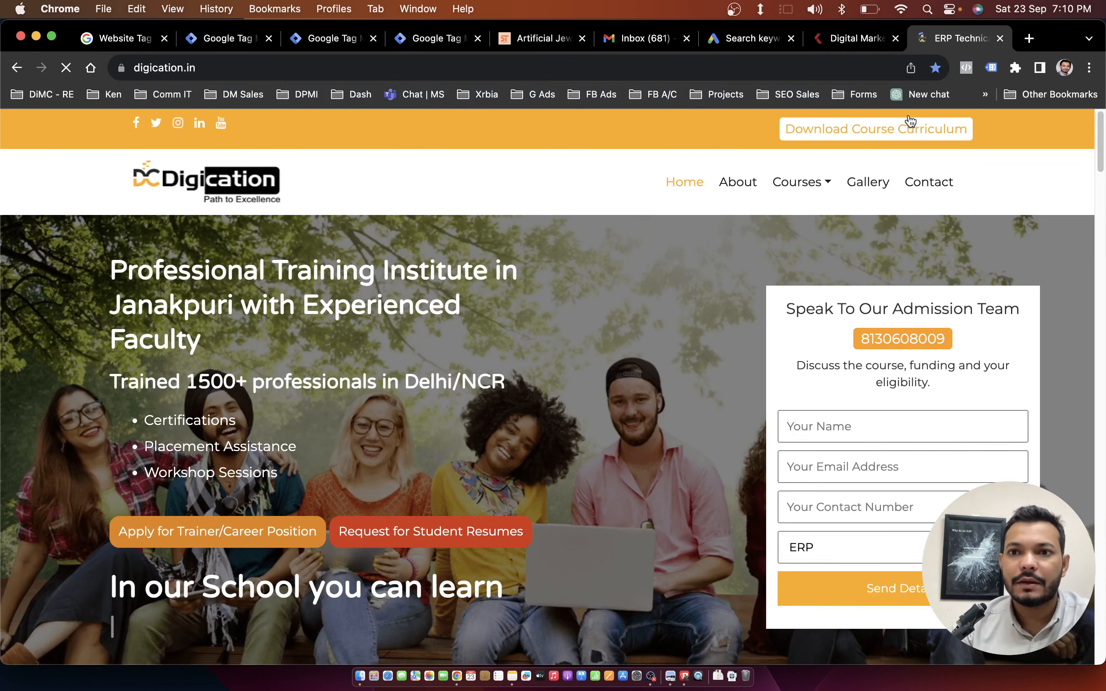
left_click(968, 68)
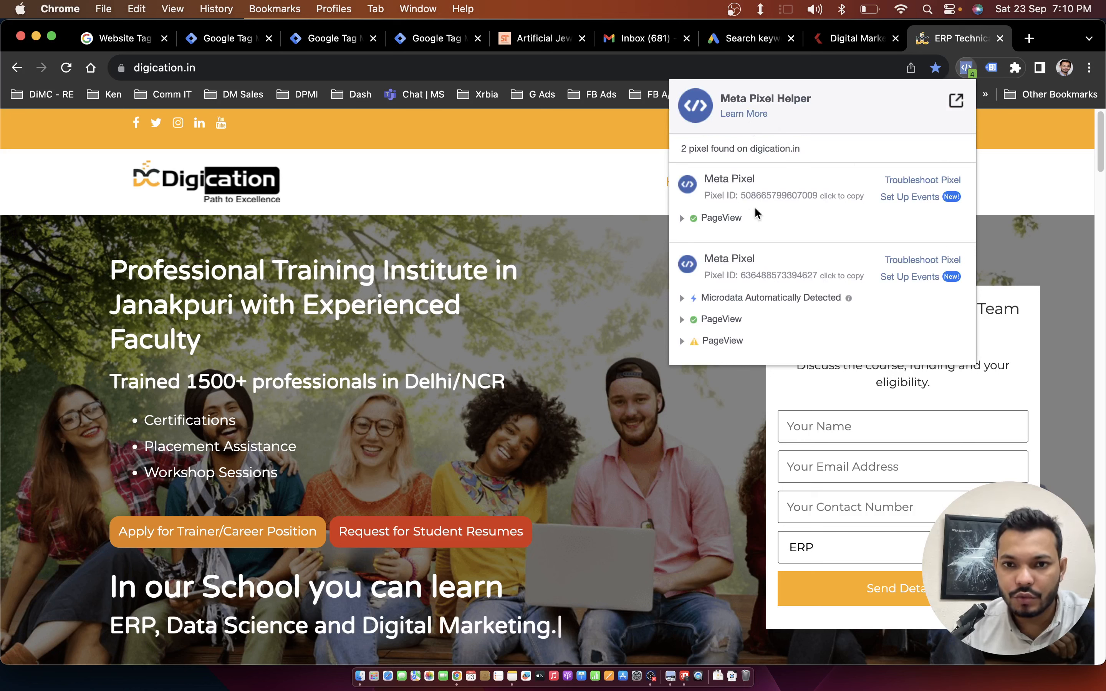
left_click(672, 185)
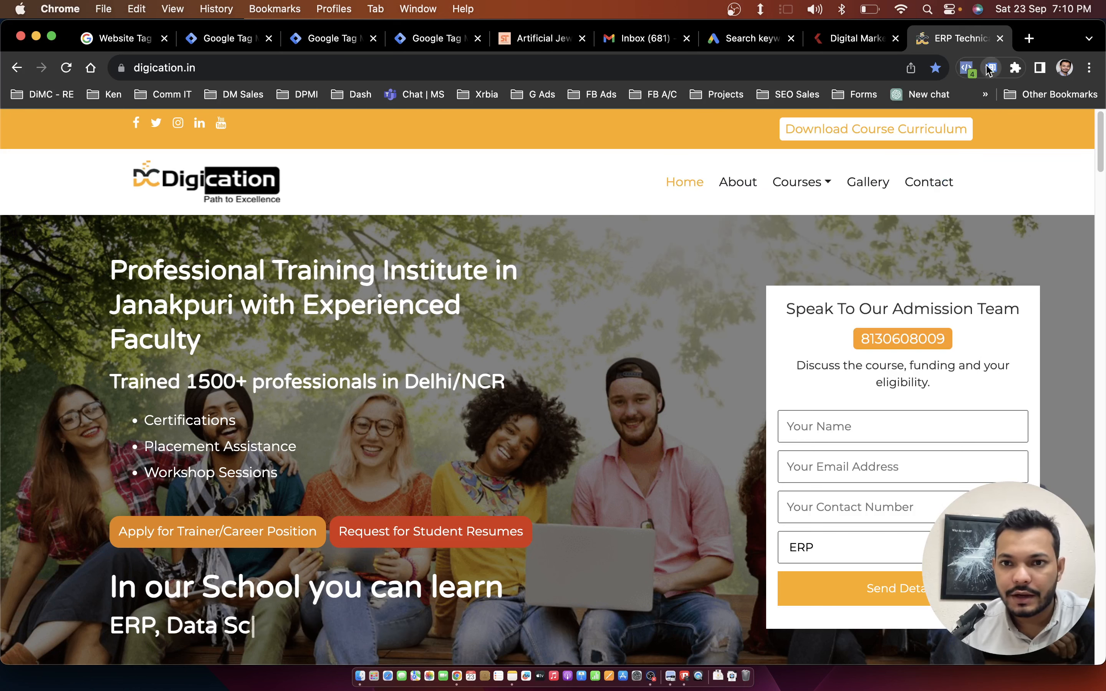
Enable Tag Assistant Legacy on digication.in and examine the tag analysis of the reloaded page.
left_click(966, 68)
left_click(697, 234)
left_click(515, 182)
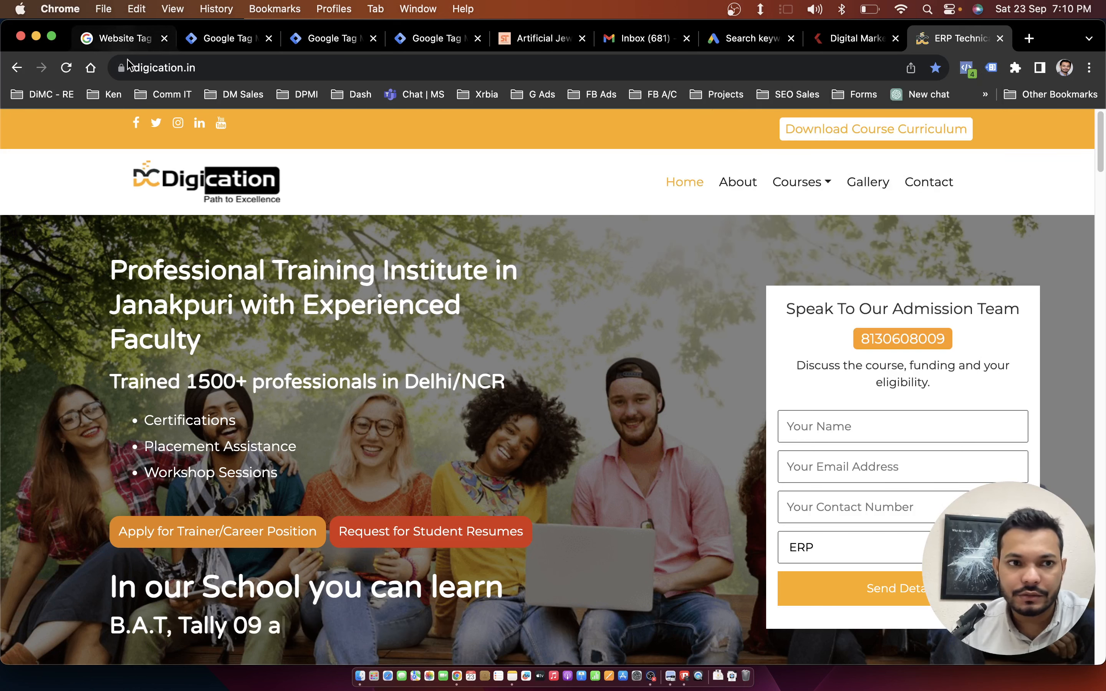
left_click(67, 67)
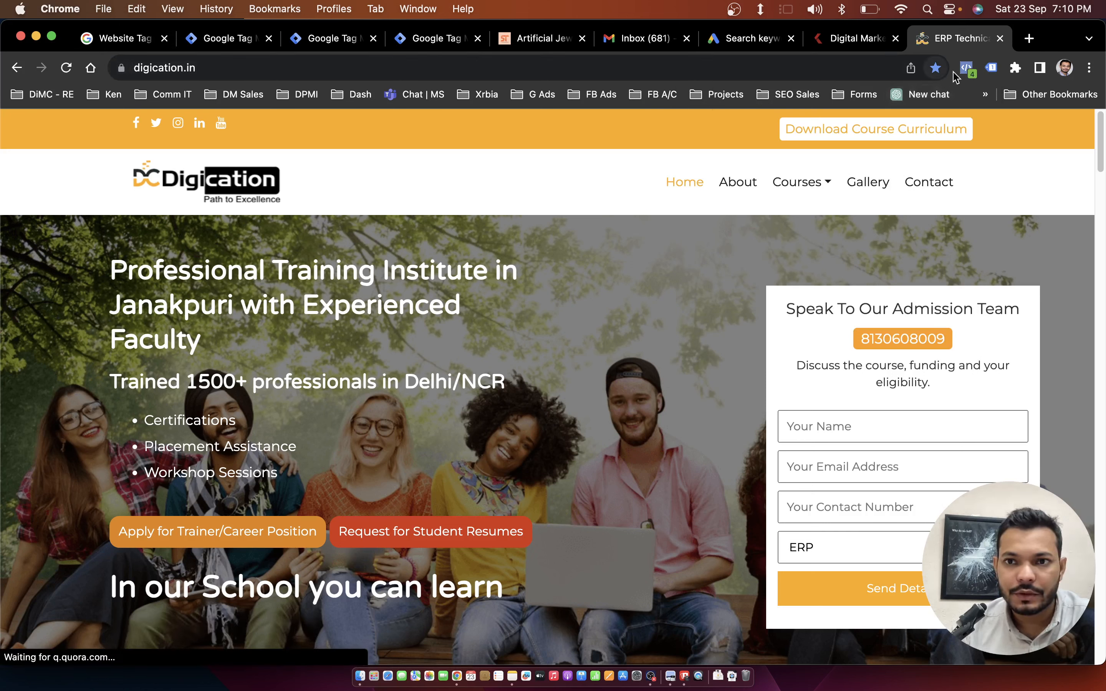
left_click(991, 68)
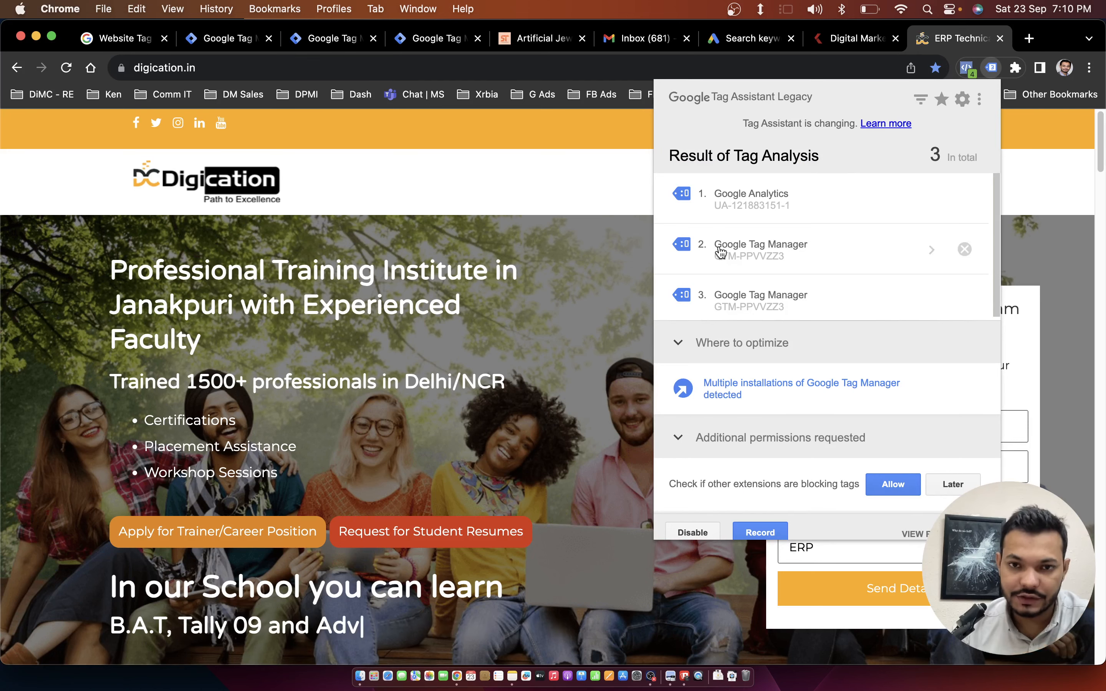
left_click(549, 161)
Return to the springtales.shop storefront, enable Tag Assistant Legacy there and check the reloaded page for tags.
left_click(841, 46)
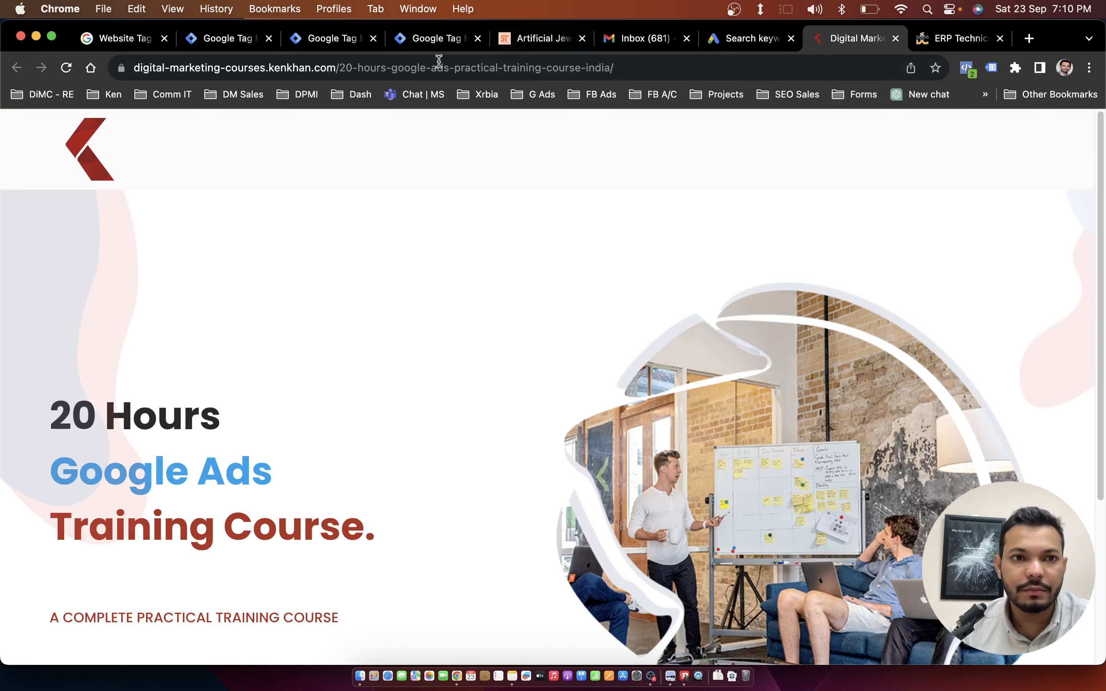
left_click(625, 39)
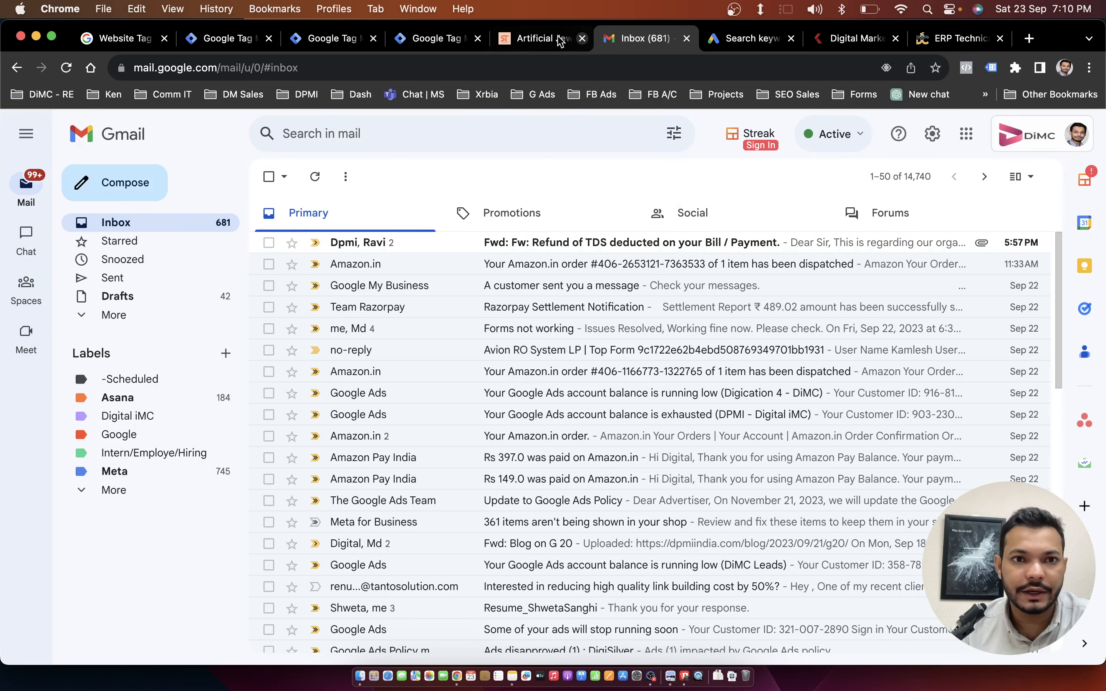
left_click(514, 48)
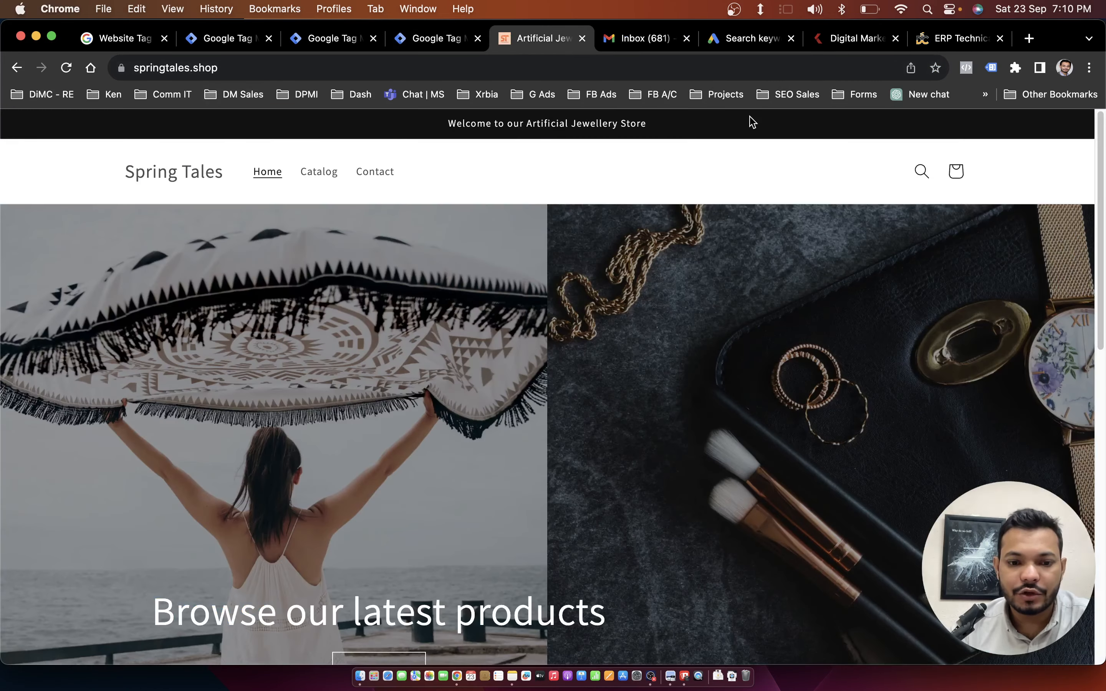
left_click(66, 68)
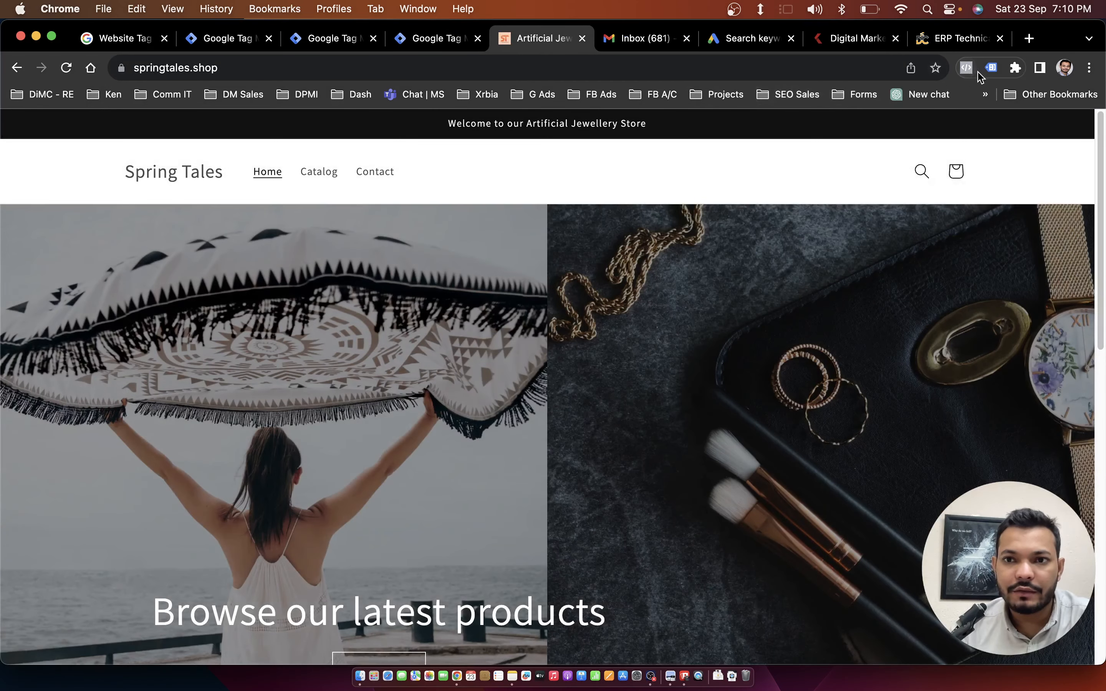
left_click(990, 70)
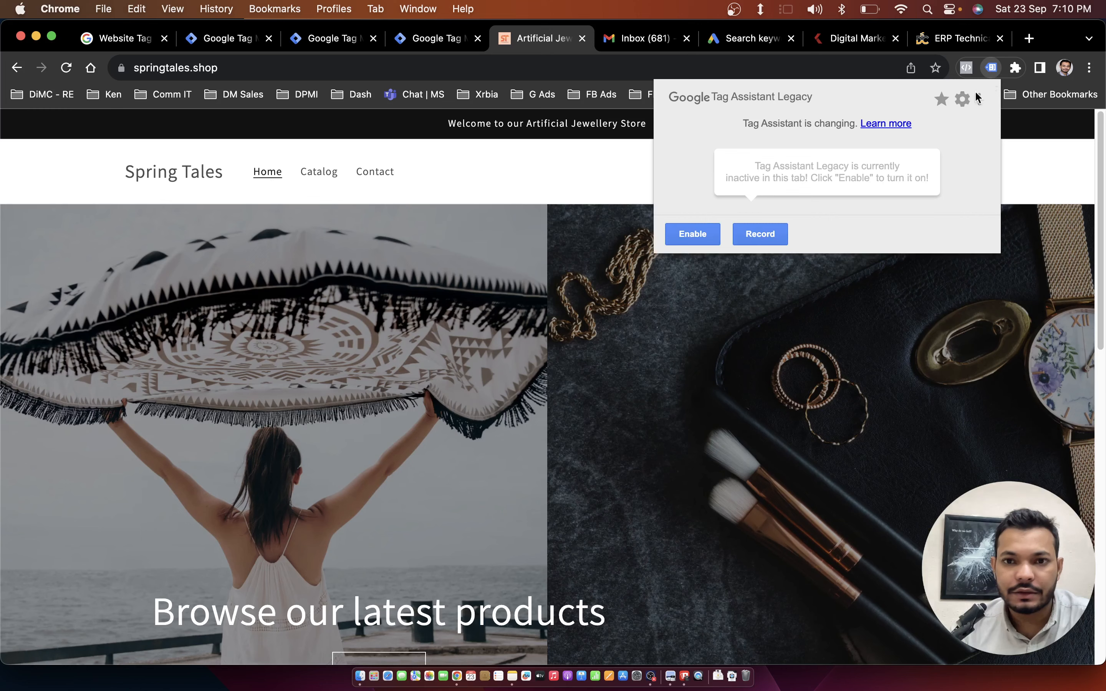
left_click(715, 234)
left_click(485, 174)
left_click(66, 68)
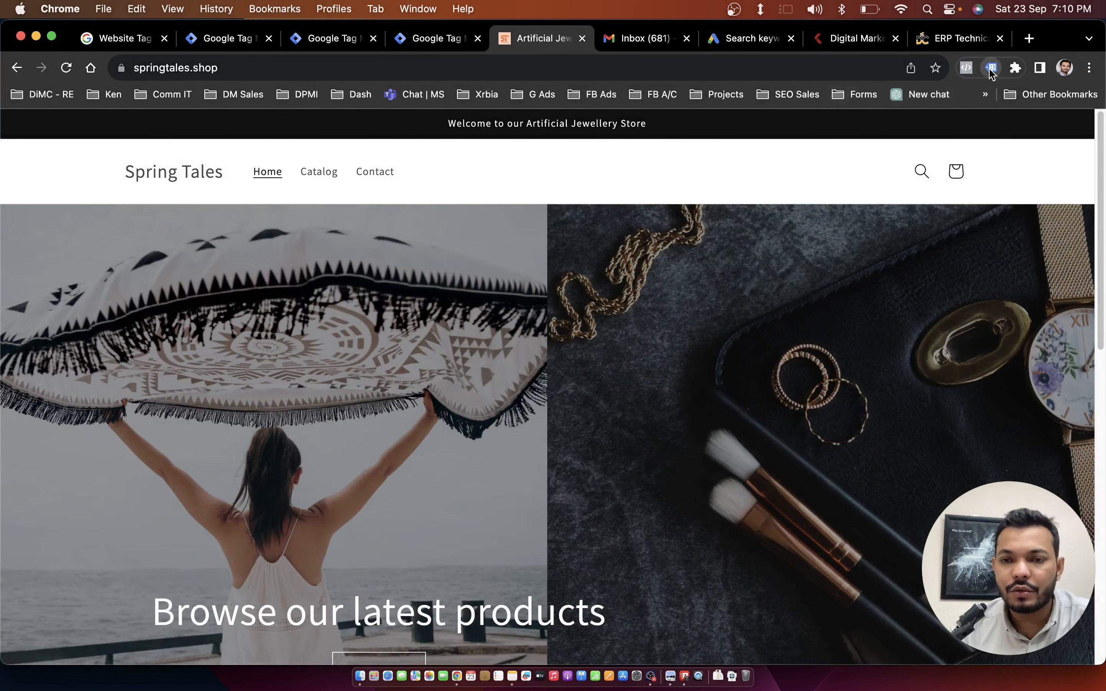
left_click(990, 69)
left_click(561, 166)
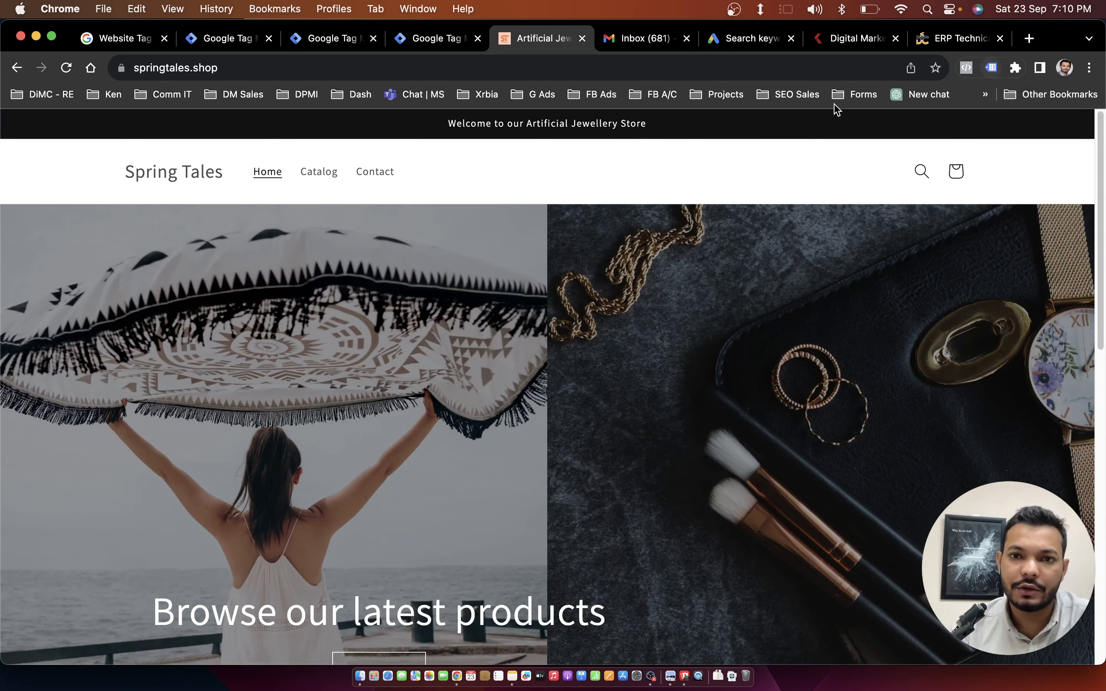
Save theme.liquid in the Shopify code editor and reload the Spring Tales storefront.
key("ctrl+Left")
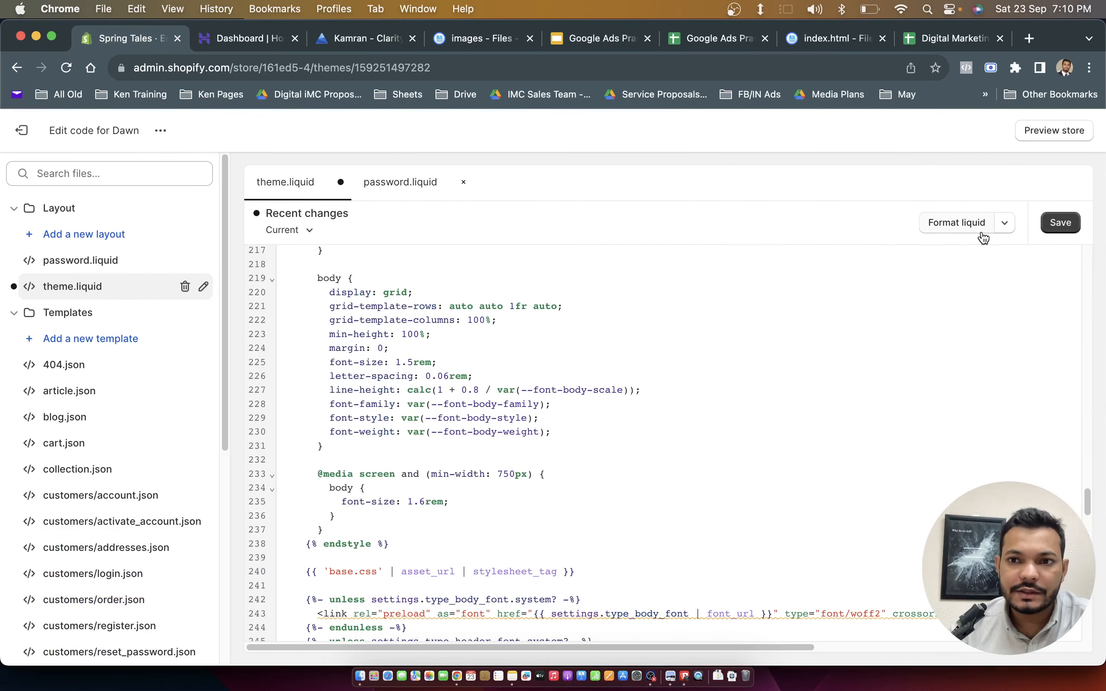
scroll(575, 339, "down", 6)
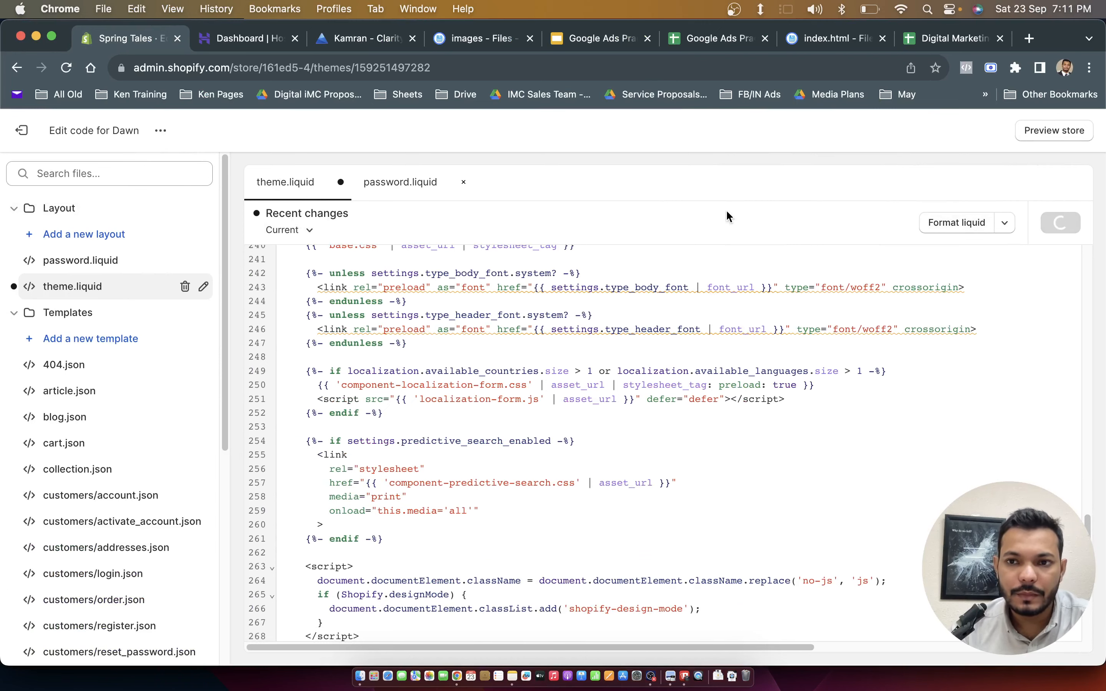
key("ctrl+Right")
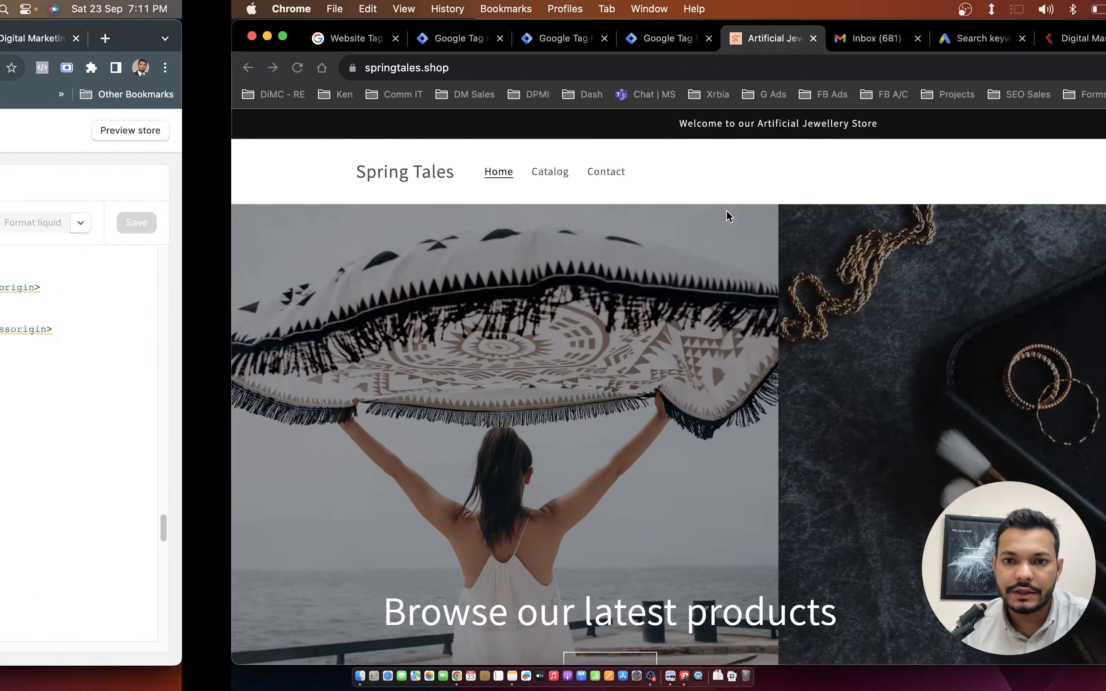
left_click(66, 67)
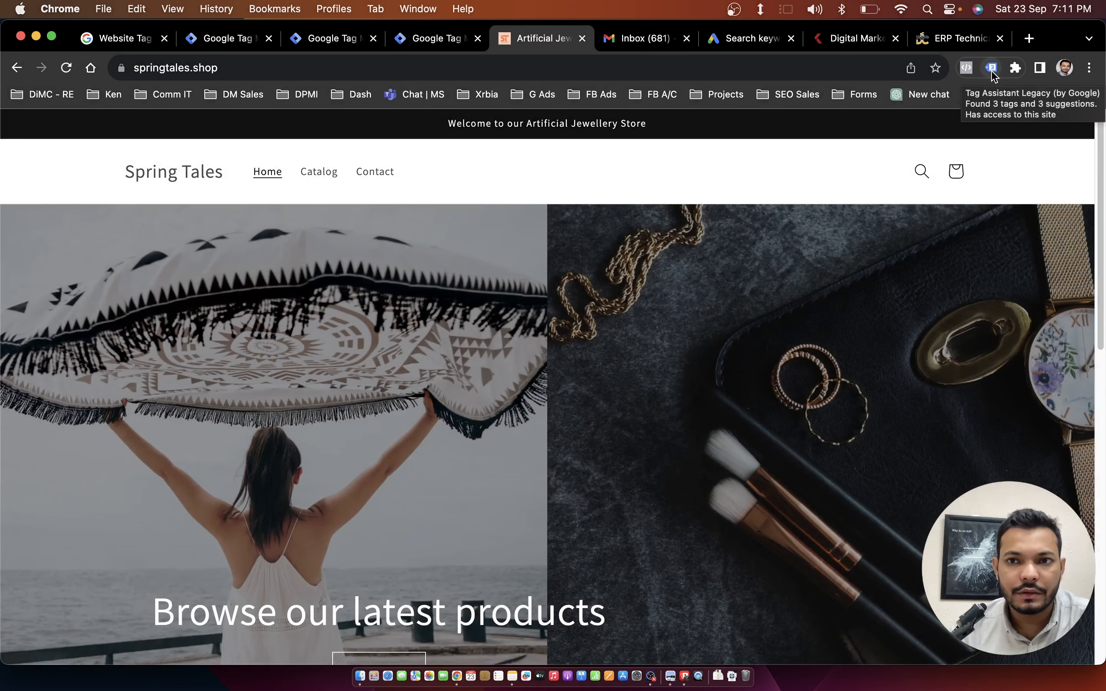
left_click(432, 38)
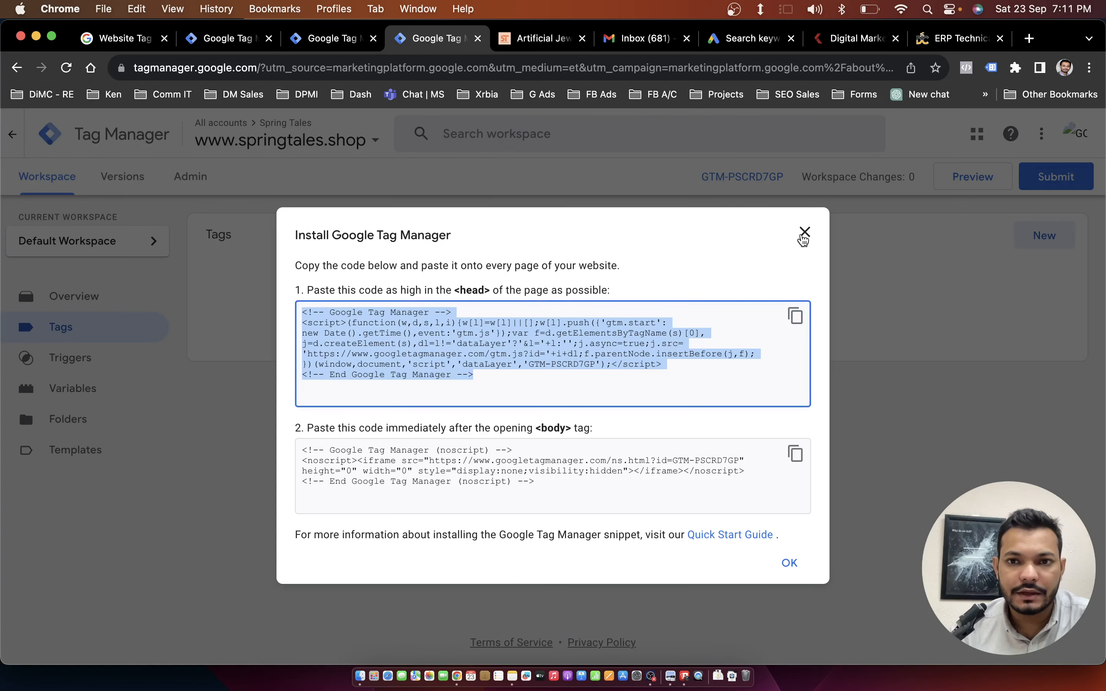
left_click(804, 233)
left_click(1027, 179)
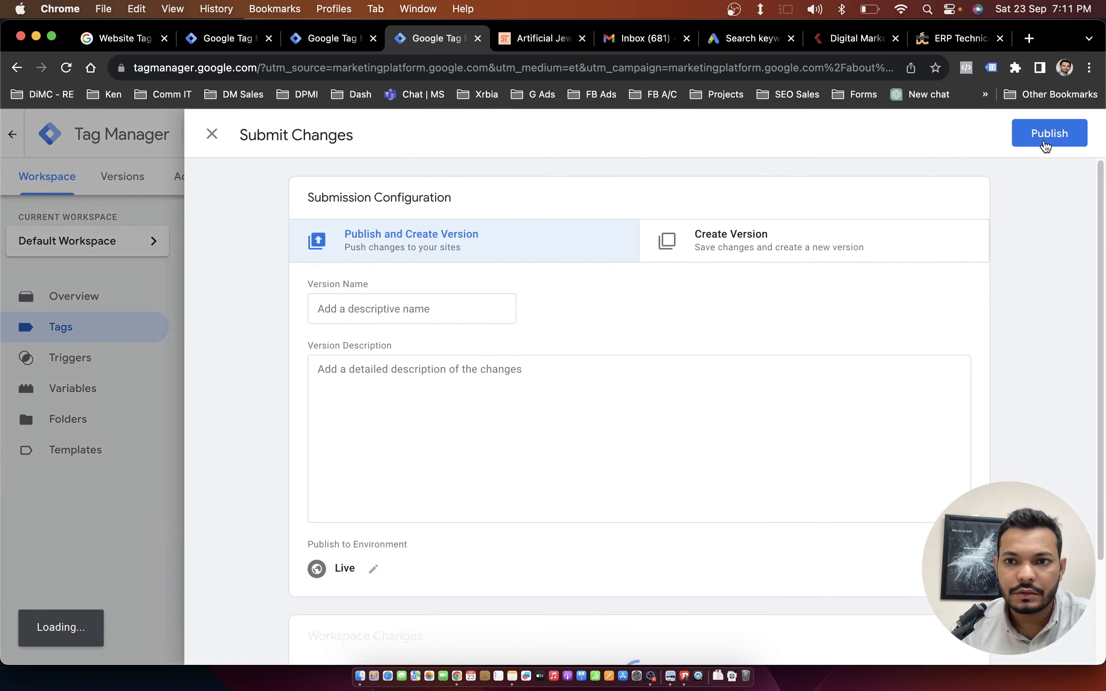
left_click(1046, 146)
left_click(752, 579)
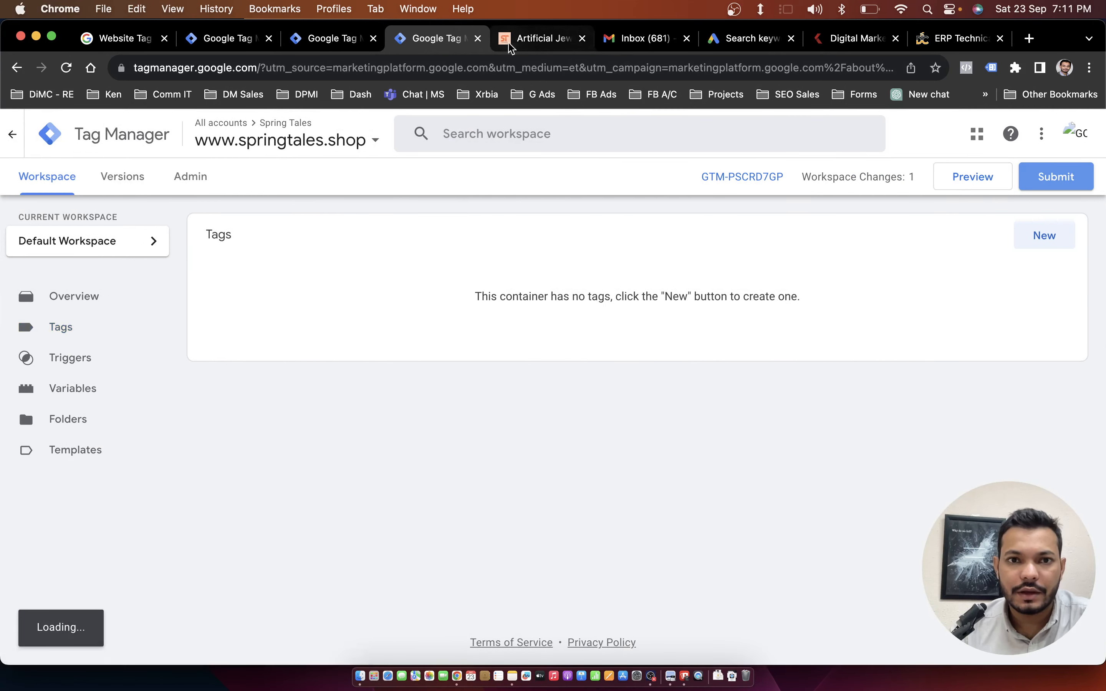
Reload the Spring Tales storefront and verify the installed Tag Manager container with Tag Assistant Legacy.
left_click(535, 39)
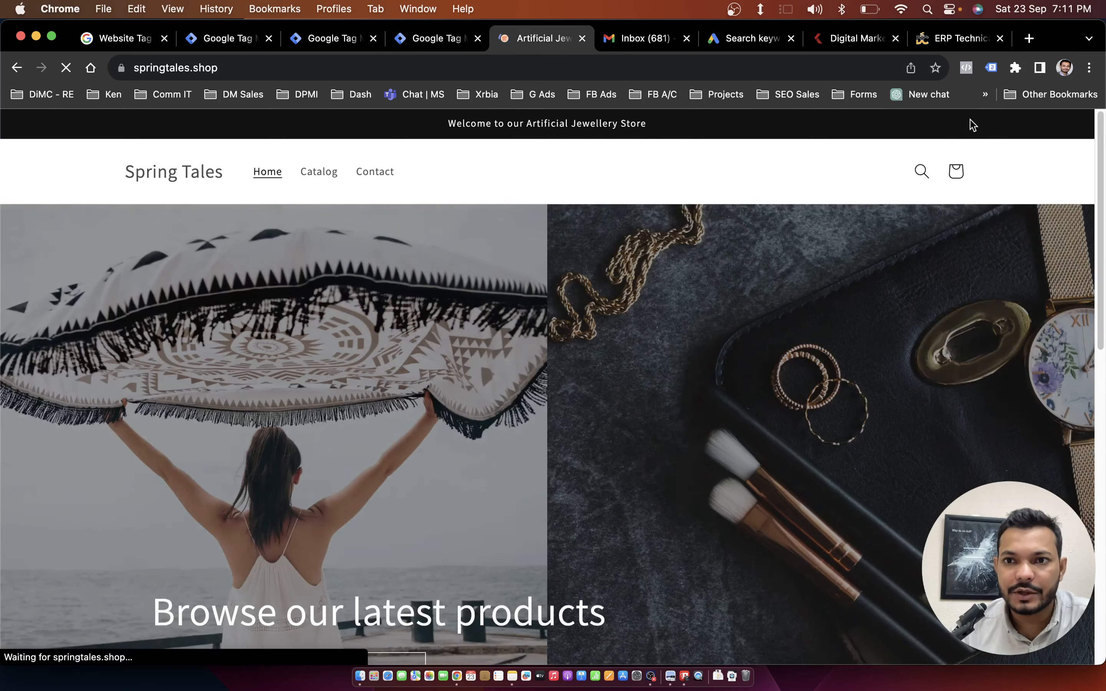
key("super+r")
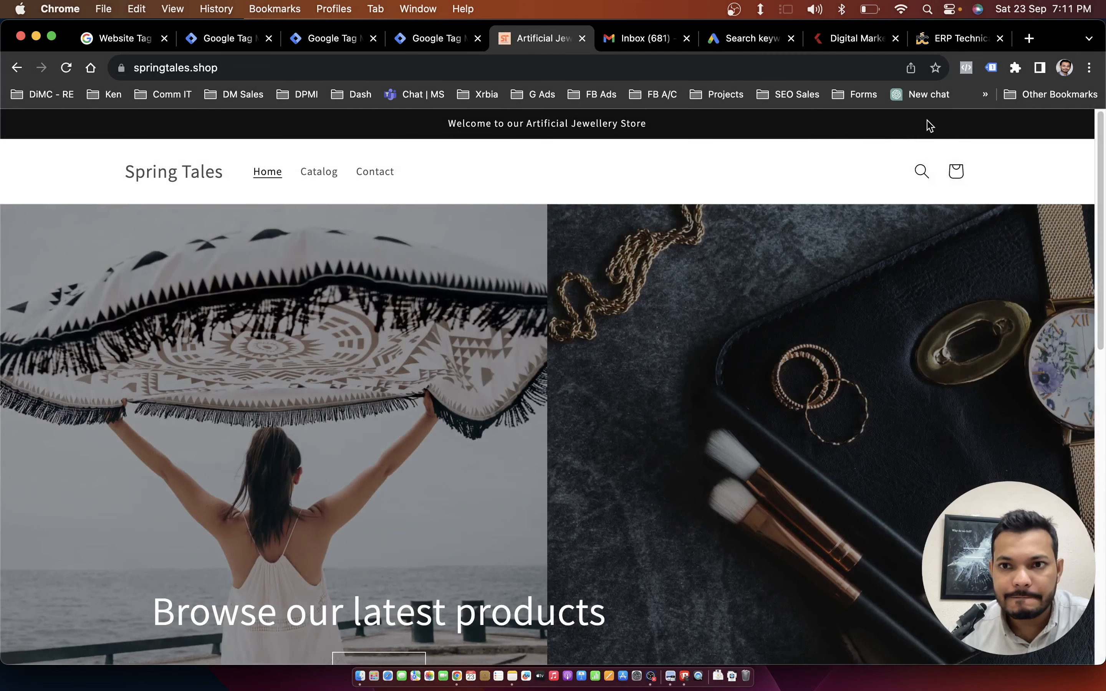
left_click(991, 69)
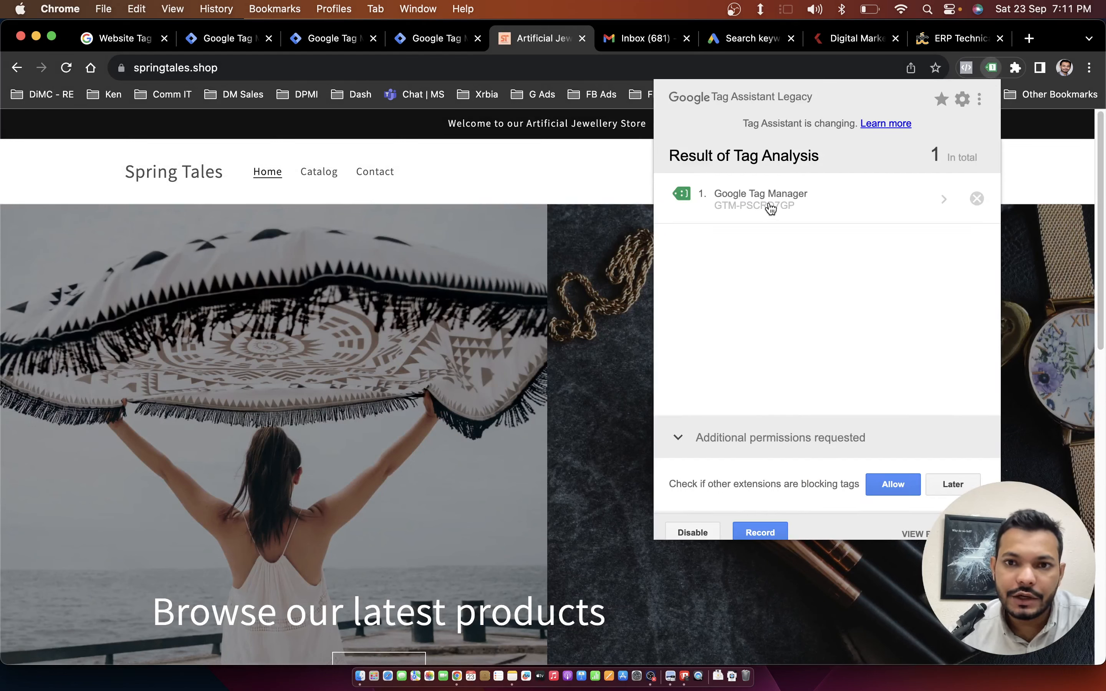
Recheck the Spring Tales storefront's tag analysis in Tag Assistant Legacy, then dismiss the results.
left_click(601, 195)
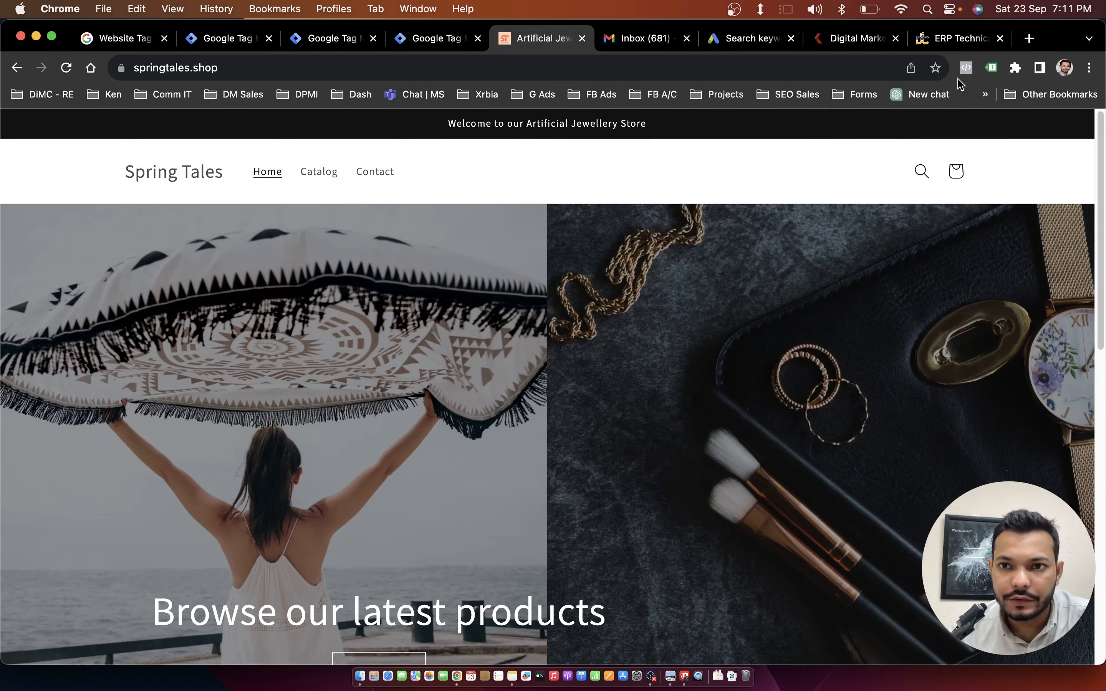
left_click(991, 68)
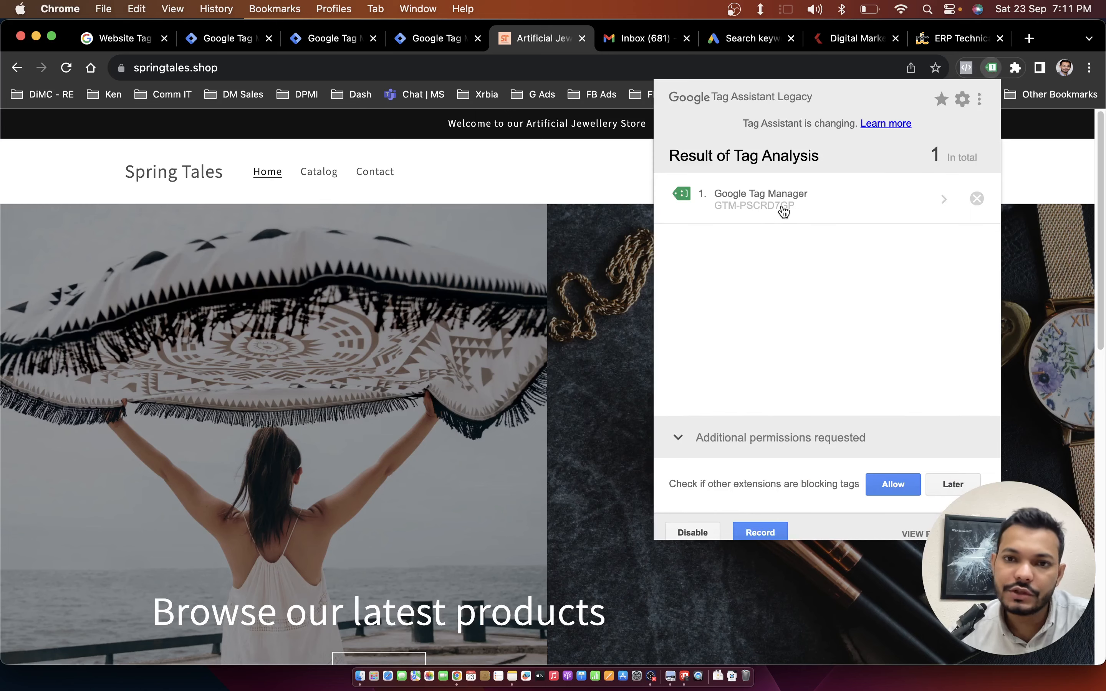
left_click(620, 201)
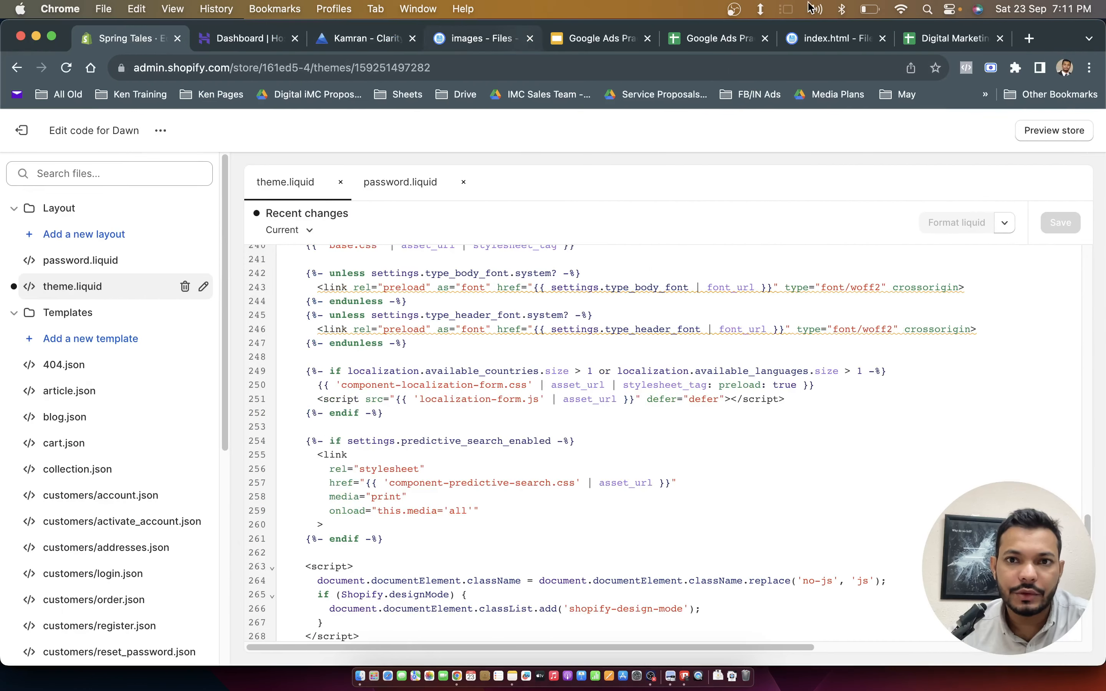
Return to Tag Manager, close the Version 12 summary and go back to the list of all accounts.
key("ctrl+Right")
left_click(240, 46)
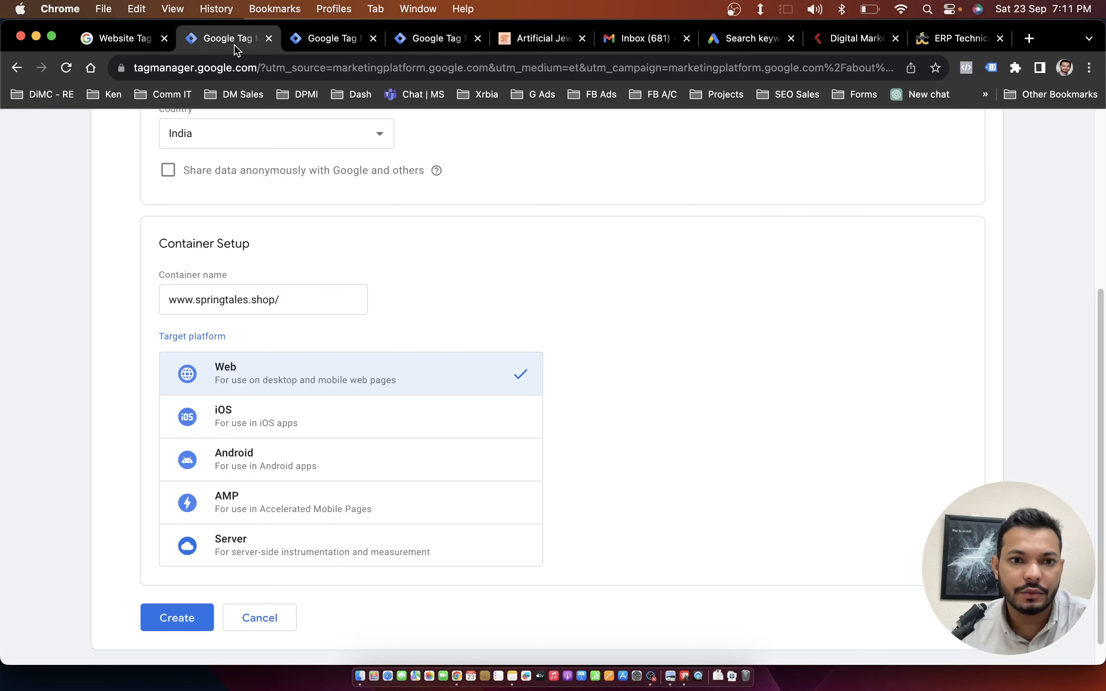
left_click(320, 38)
left_click(439, 39)
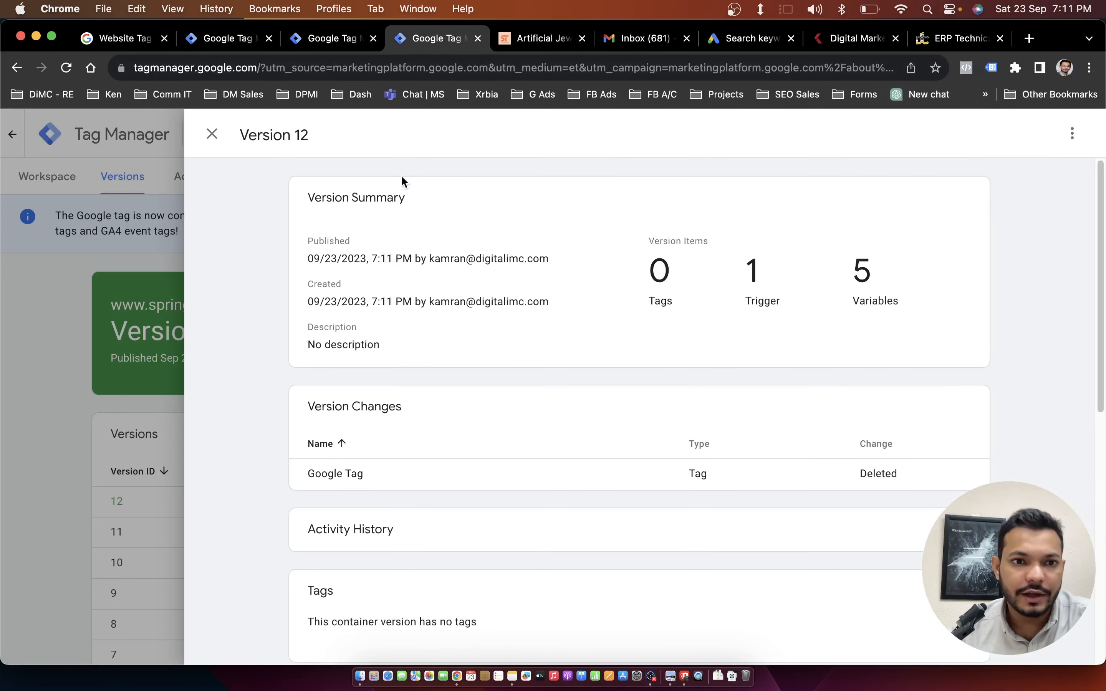
left_click(211, 134)
left_click(51, 178)
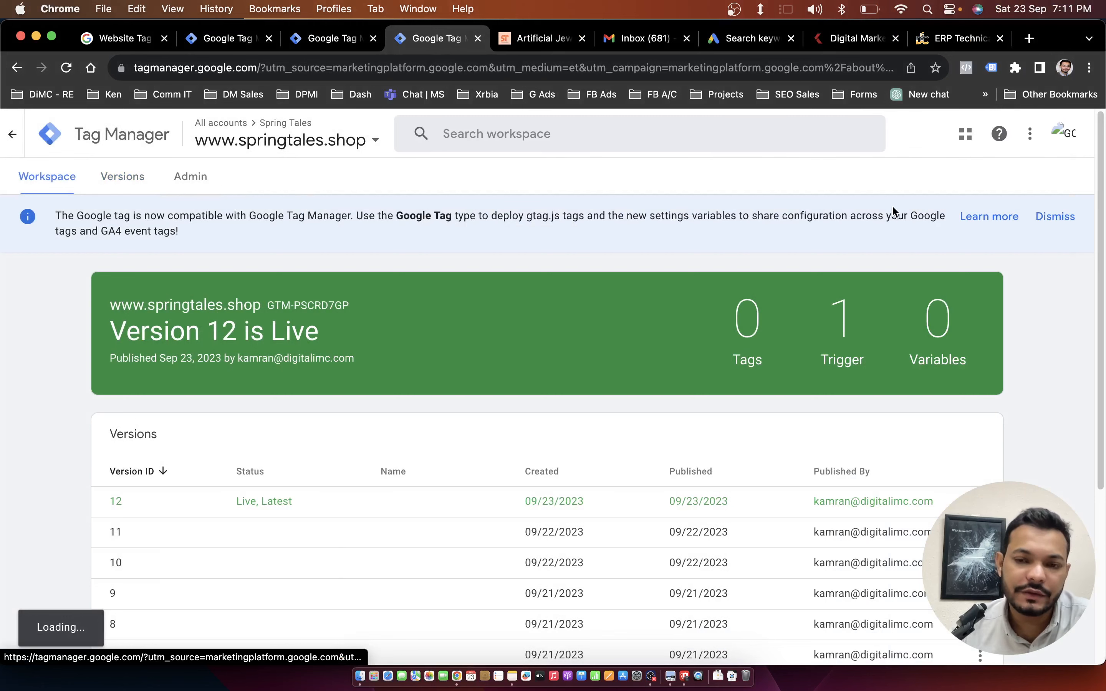
left_click(13, 134)
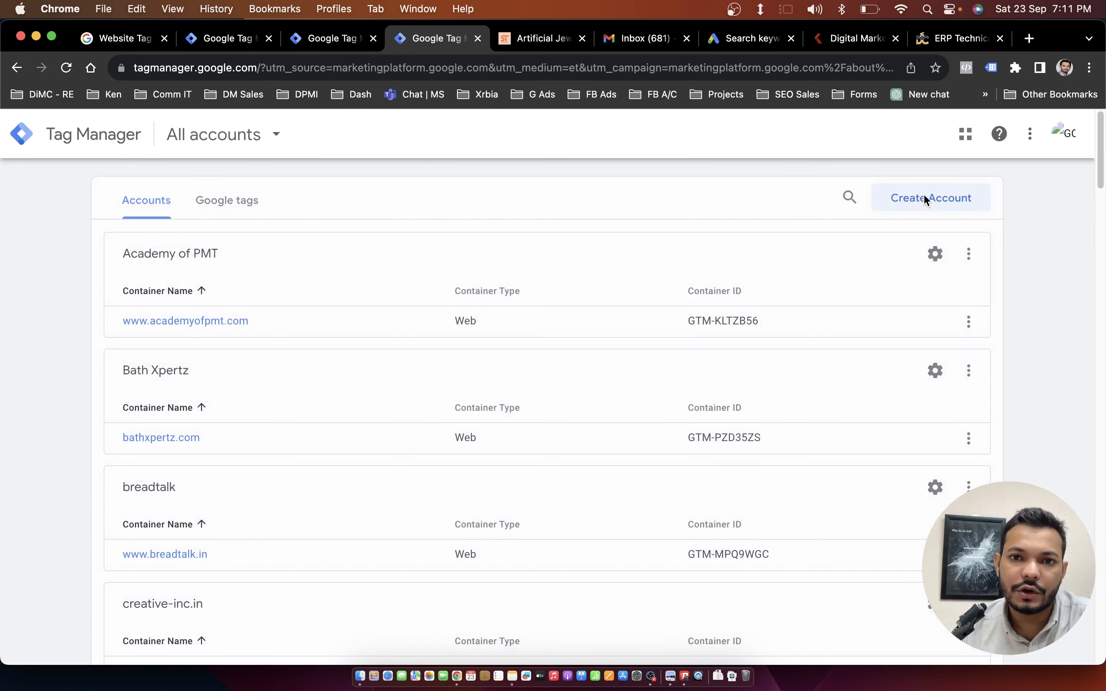
key("super+f")
type("sp")
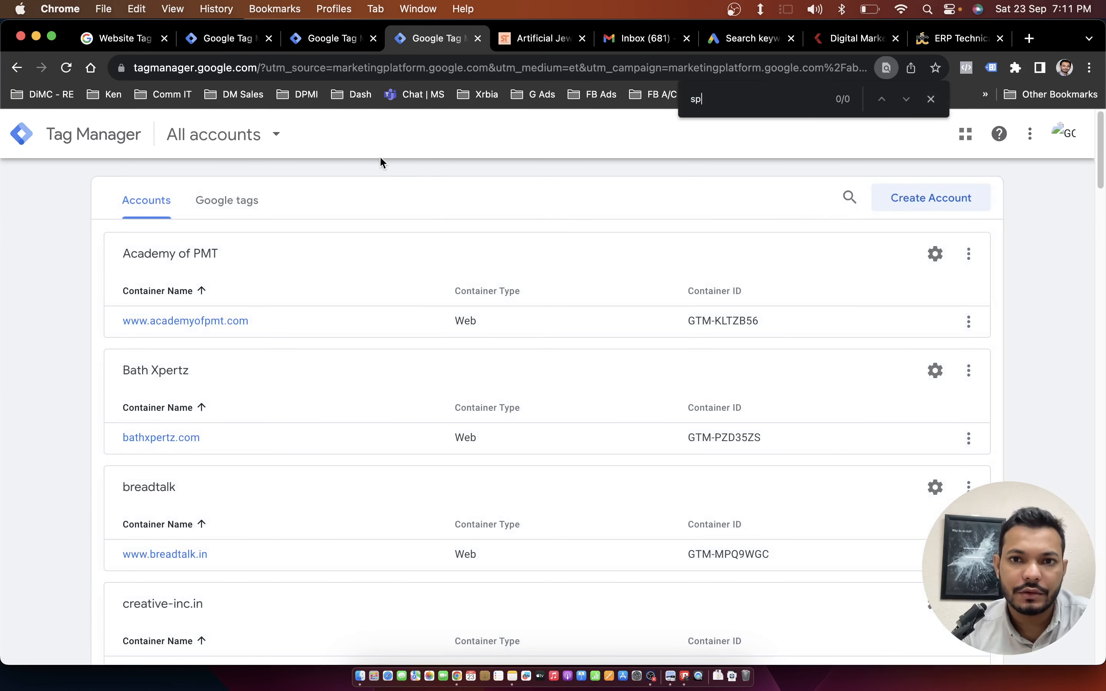
type("ri")
key("BackSpace")
type("ring")
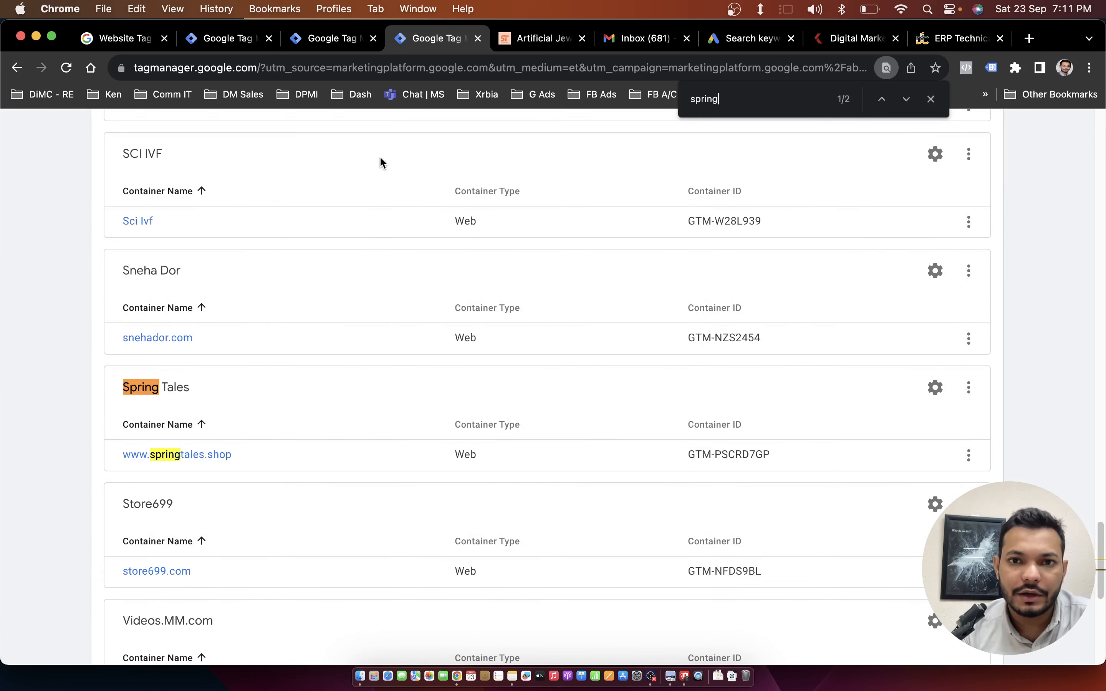
left_click(167, 457)
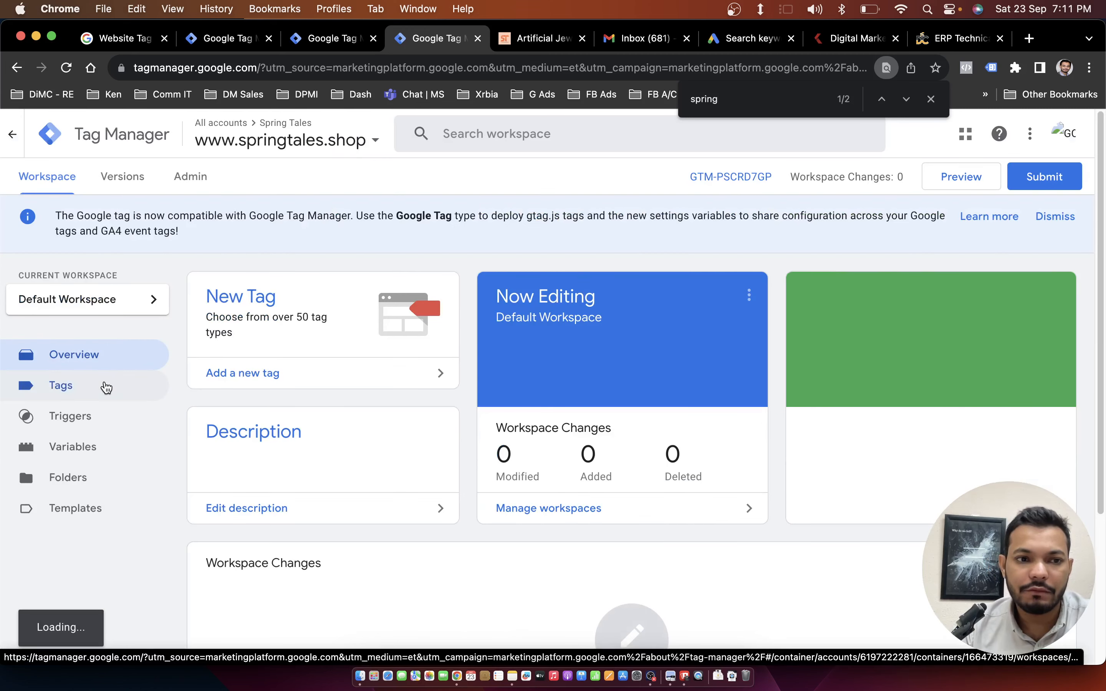
left_click(106, 387)
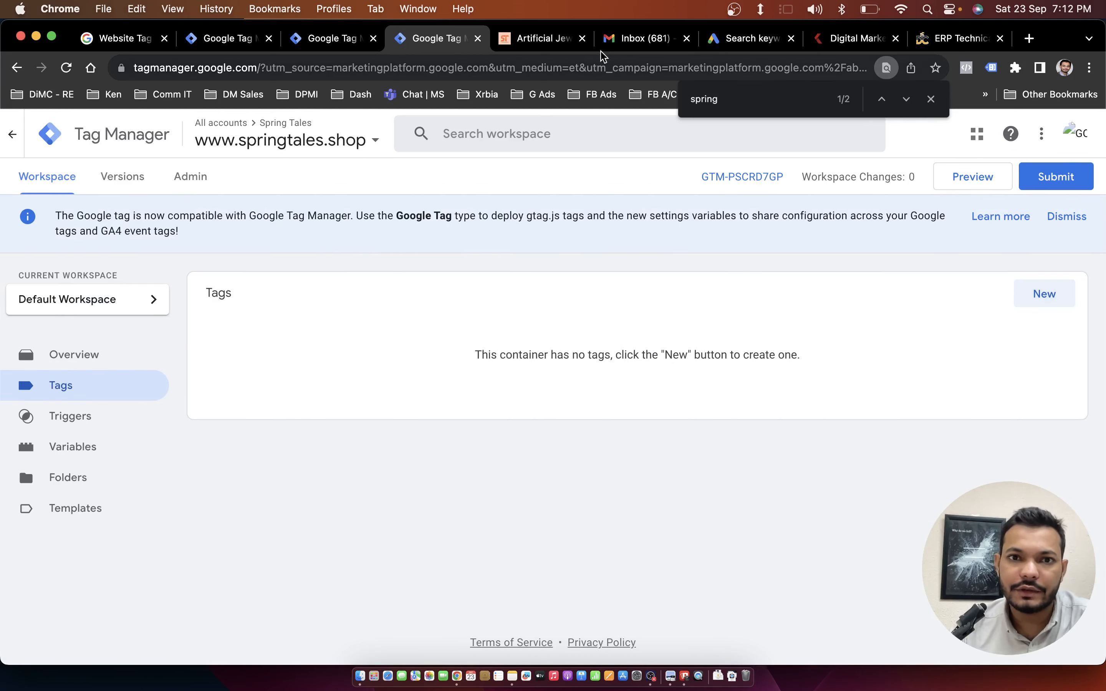
Switch to the springtales.shop storefront and check which tags Tag Assistant Legacy detects.
left_click(527, 43)
left_click(990, 69)
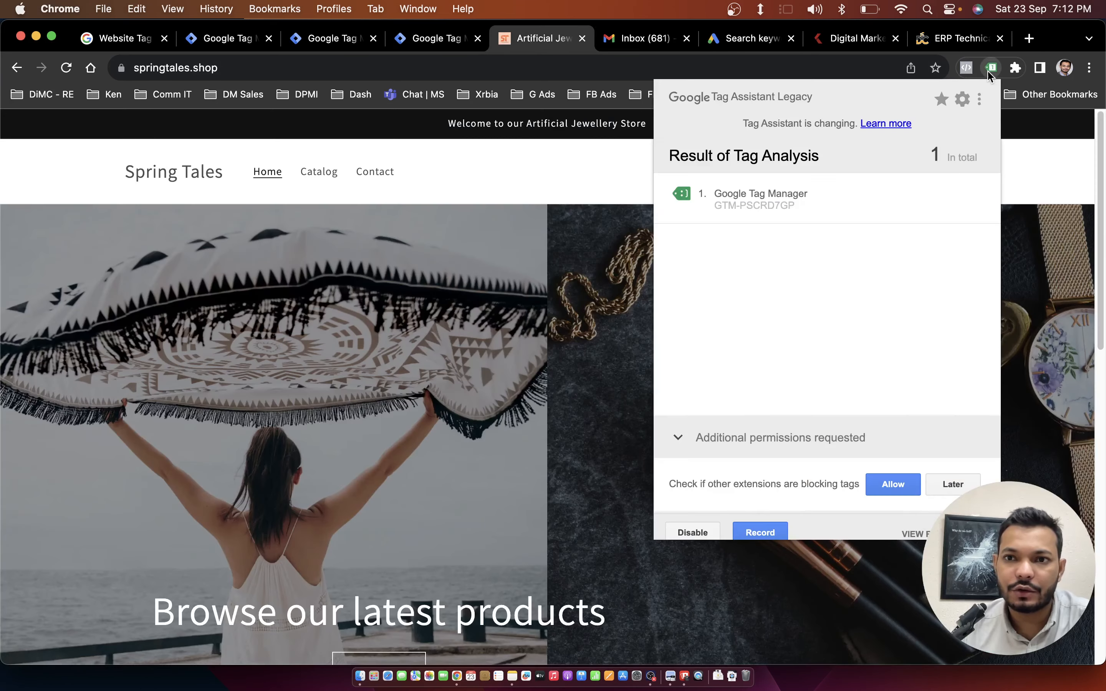
left_click(597, 173)
Switch to Google Ads, search the accounts for "spring" and open the Spring Tales account.
left_click(729, 45)
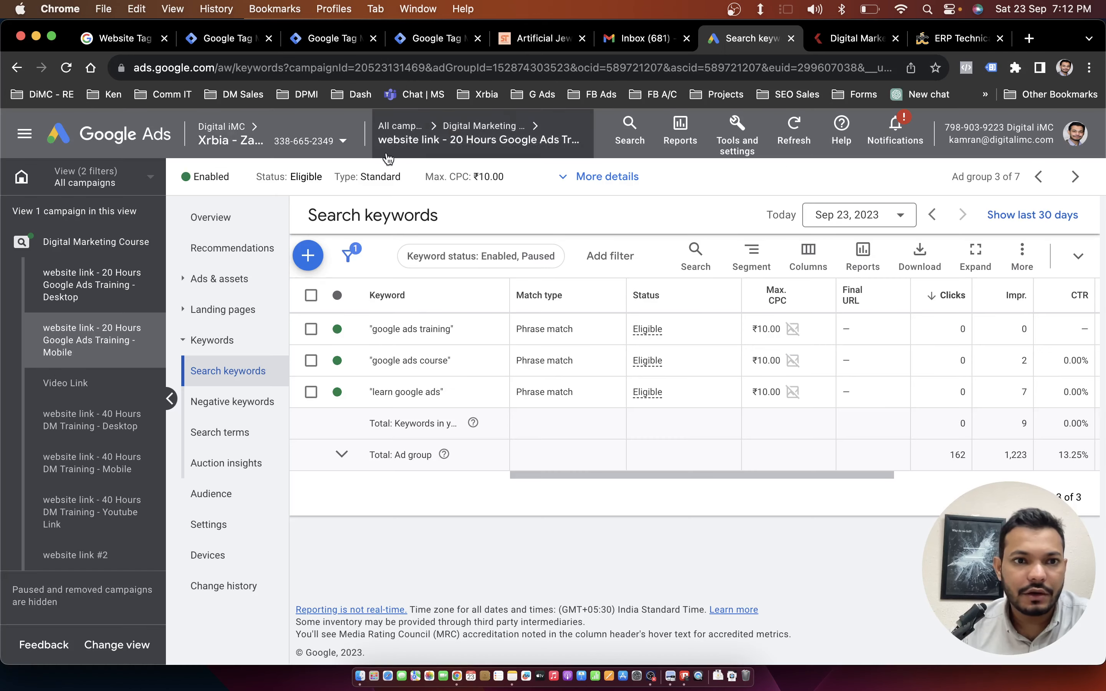
left_click(348, 141)
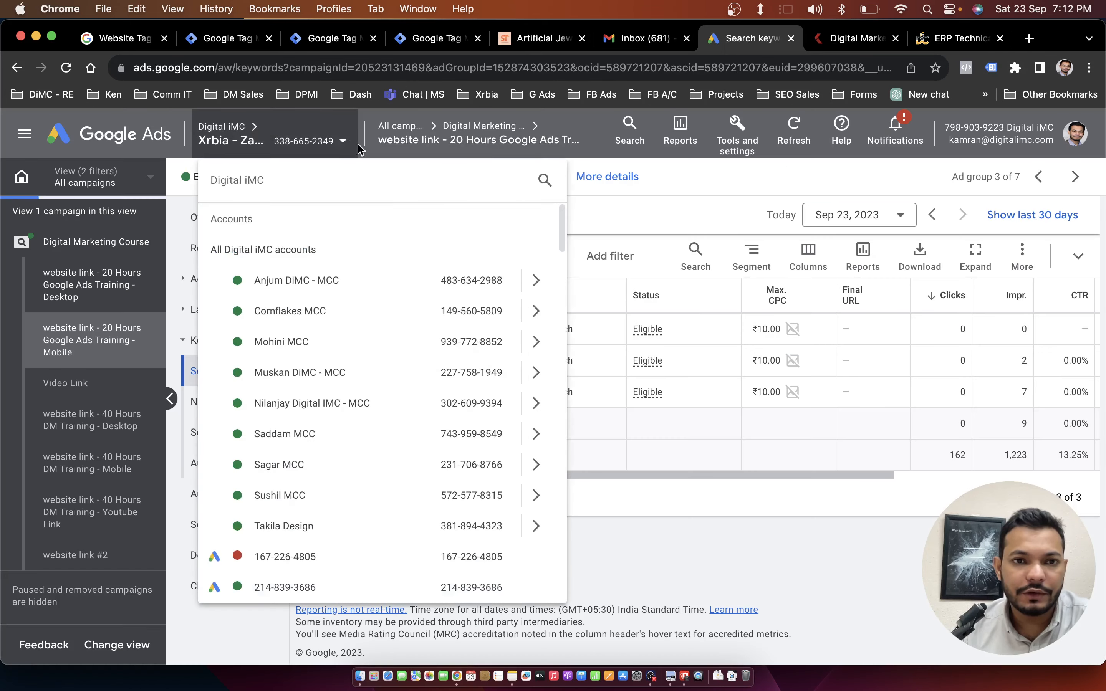
left_click(544, 179)
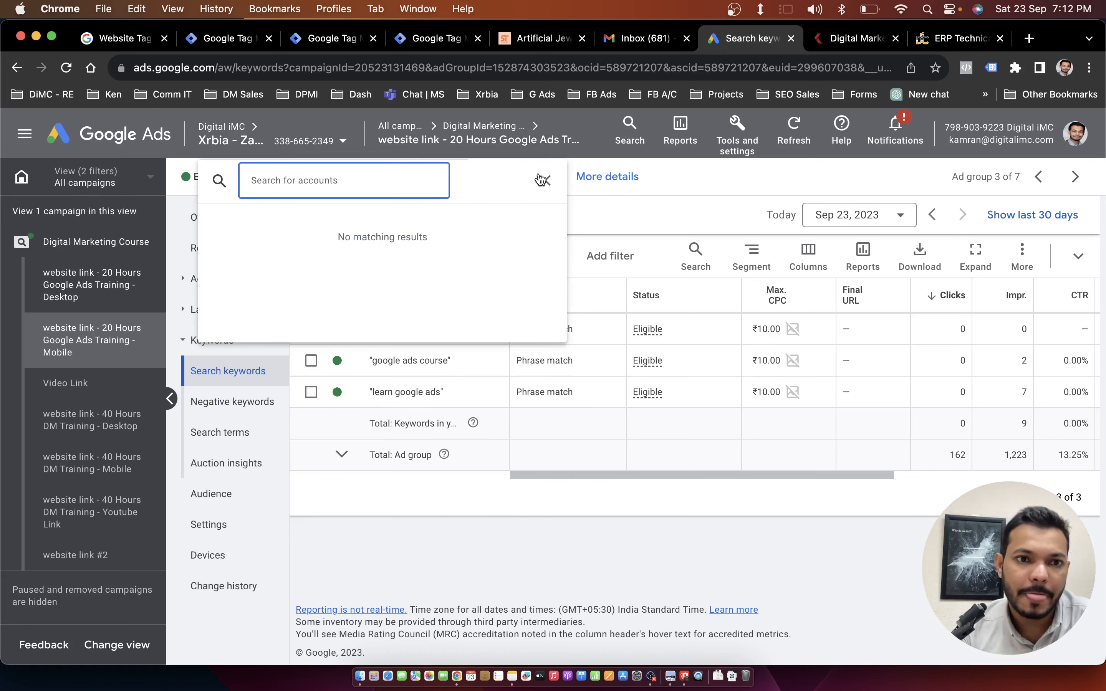
type("spring")
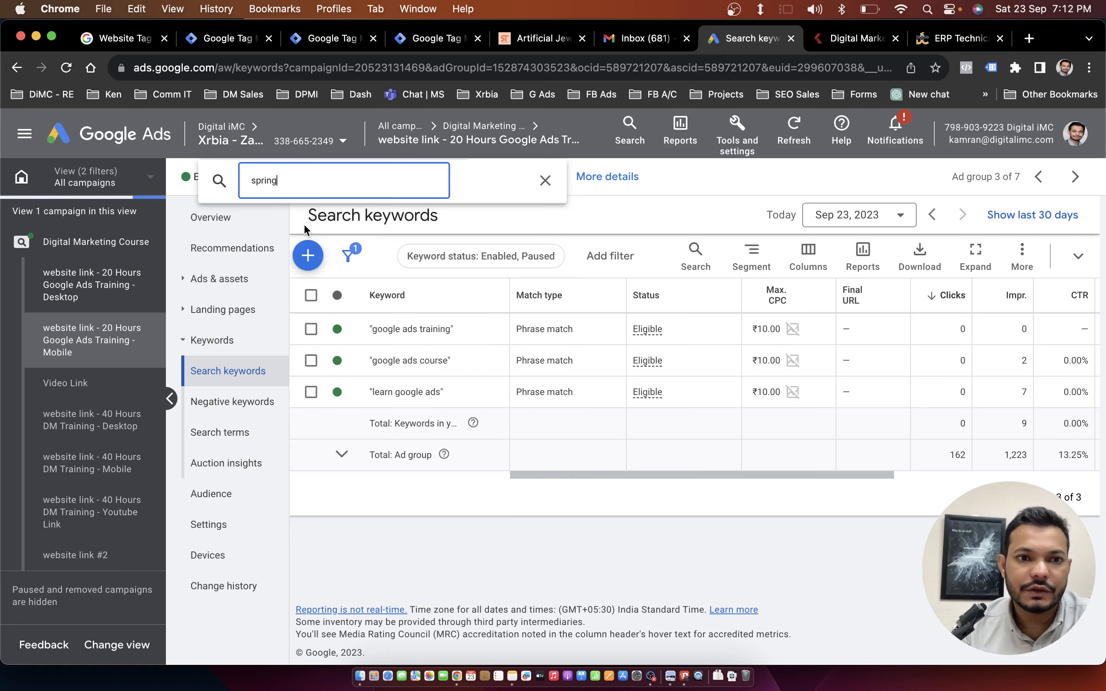
left_click(305, 225)
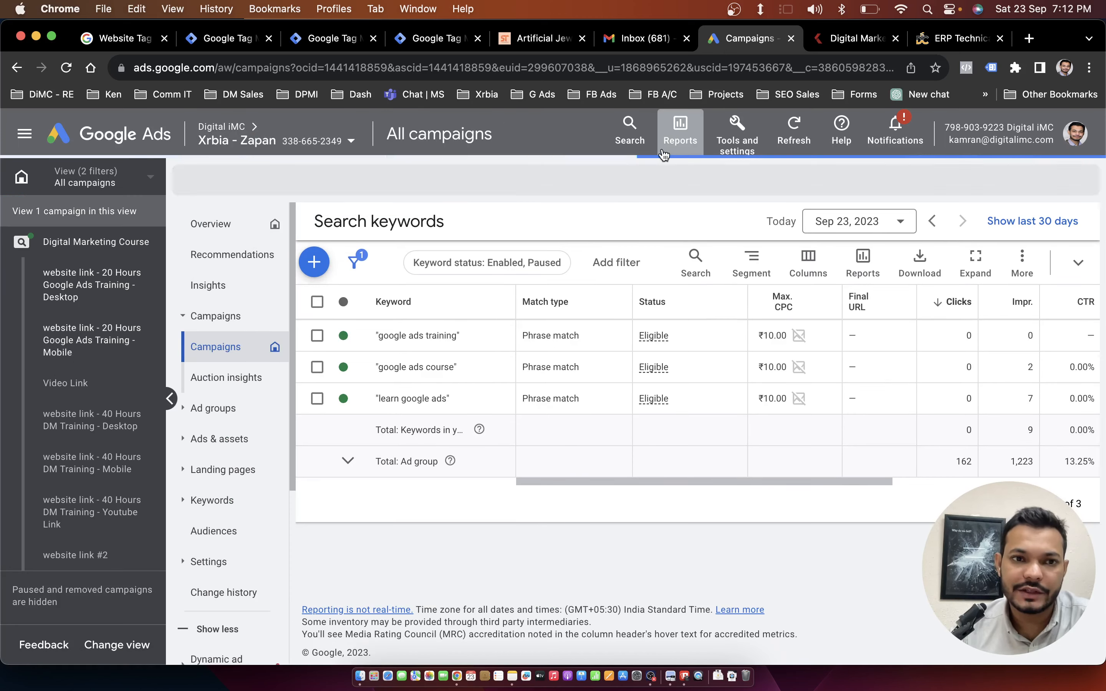
Open the Audience manager's data sources and display the details of the account's own Google Ads tag.
left_click(738, 146)
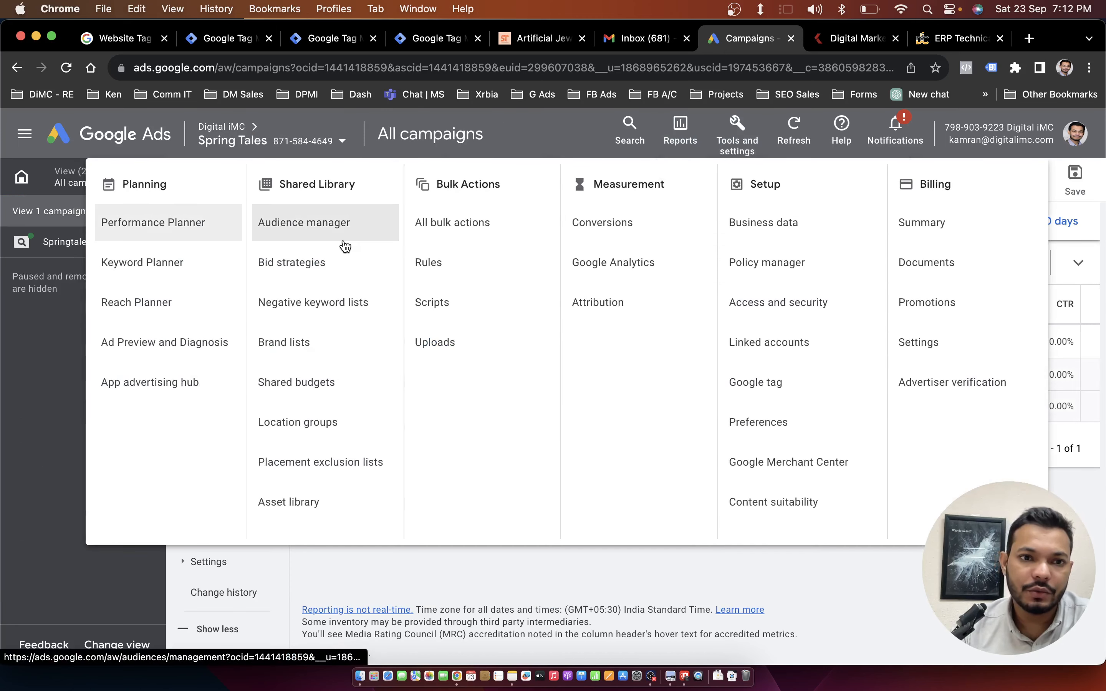
left_click(346, 244)
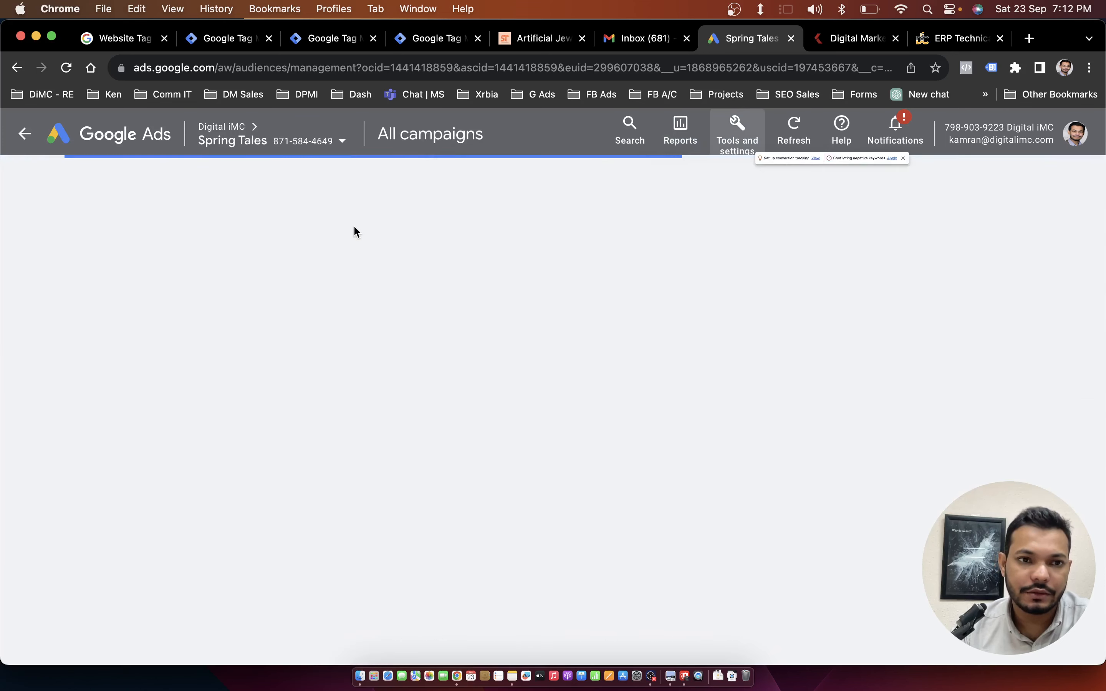
left_click(890, 172)
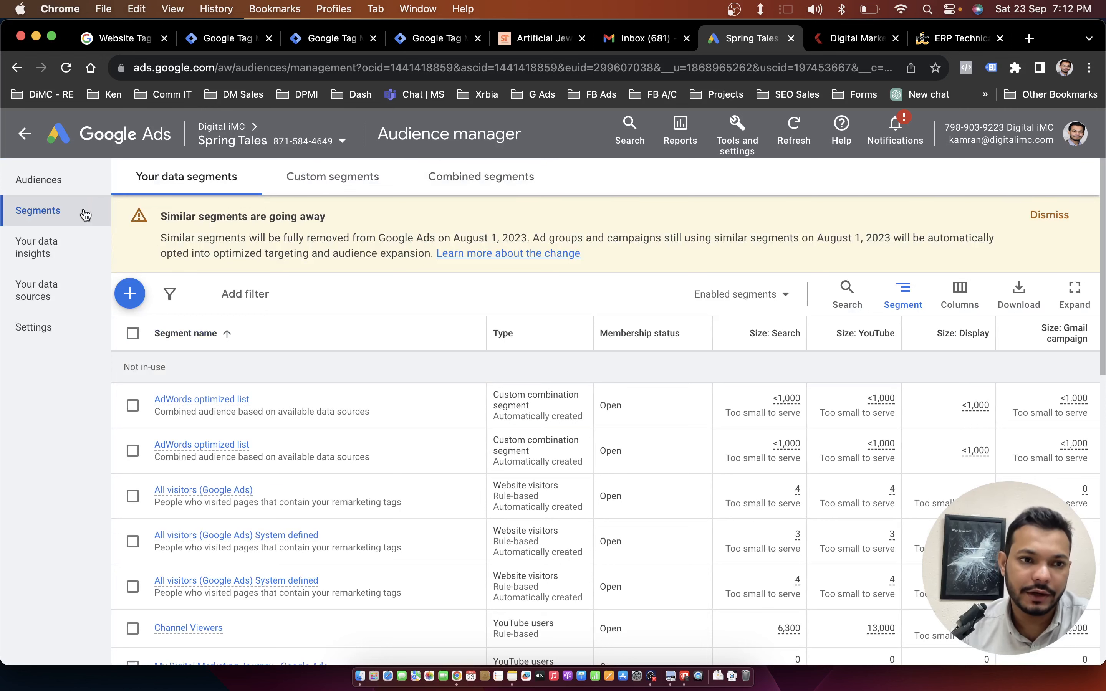
left_click(54, 285)
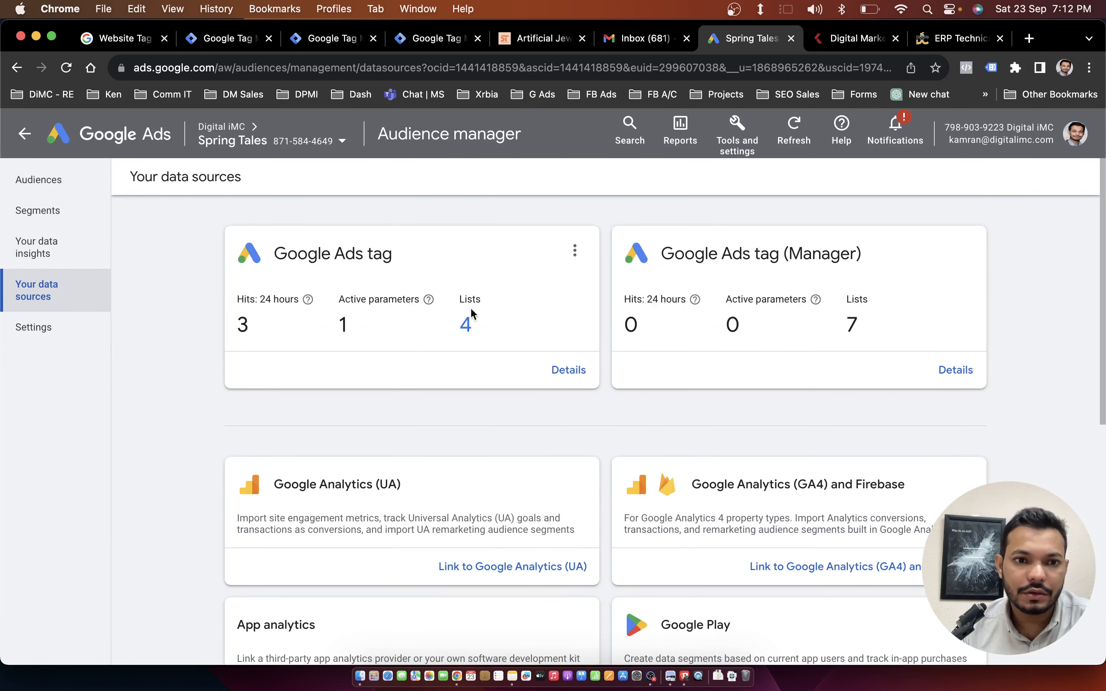
left_click(557, 369)
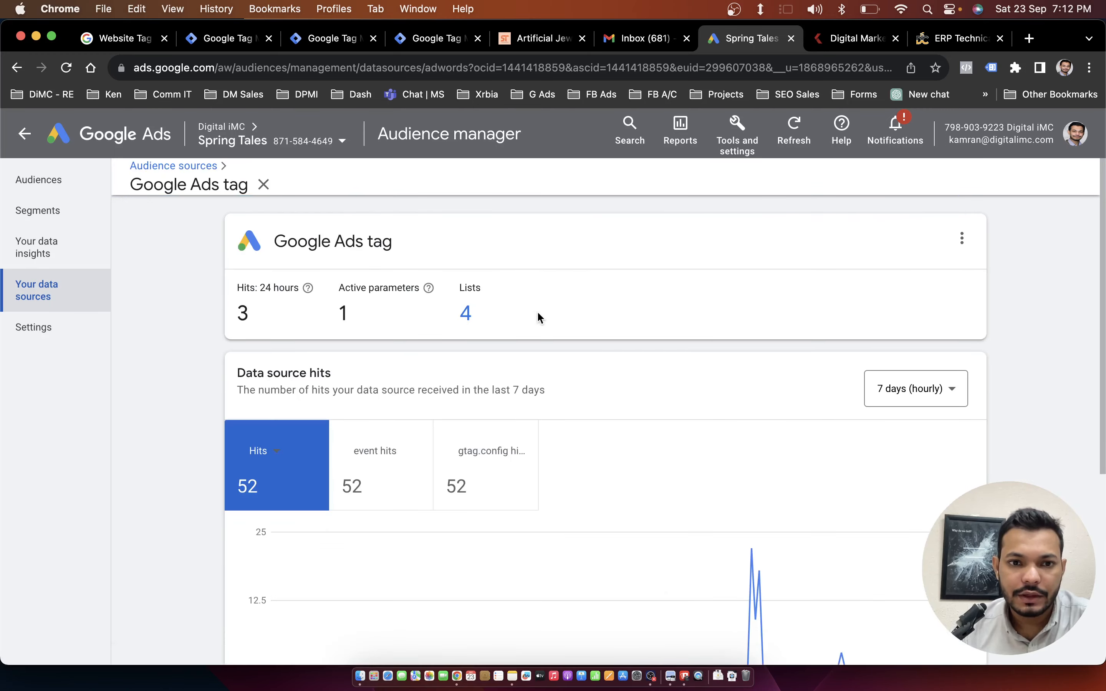
Choose Google Tag Manager as the Google Ads tag's installation method and copy its Conversion ID.
scroll(544, 322, "down", 7)
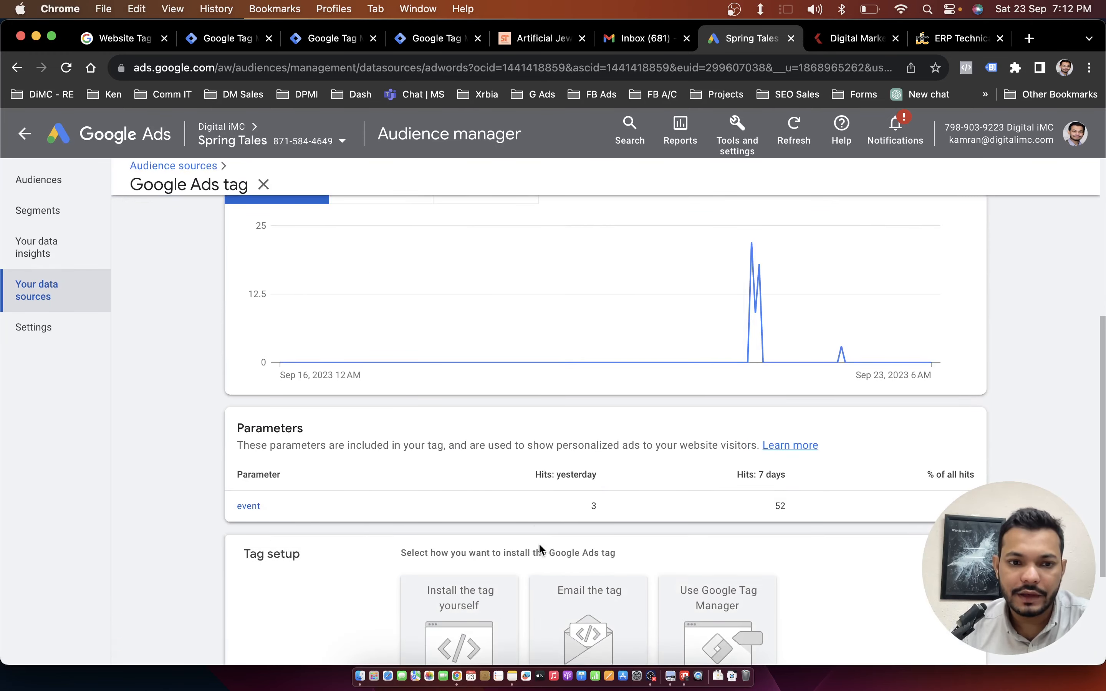
scroll(541, 548, "down", 4)
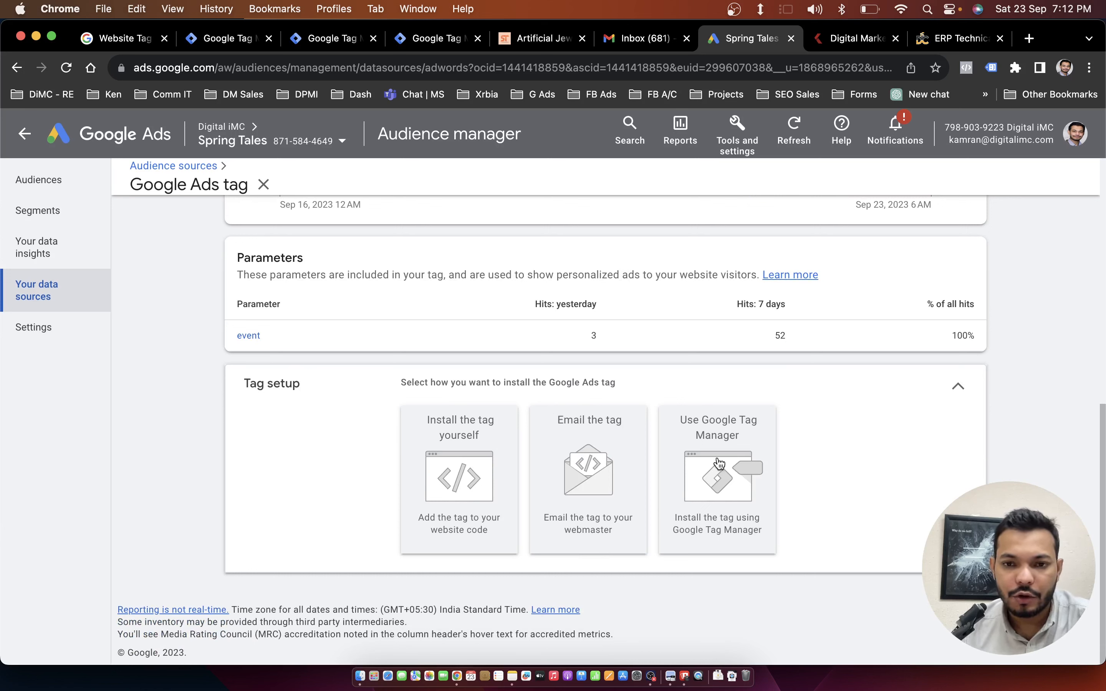
left_click(742, 444)
scroll(642, 430, "down", 5)
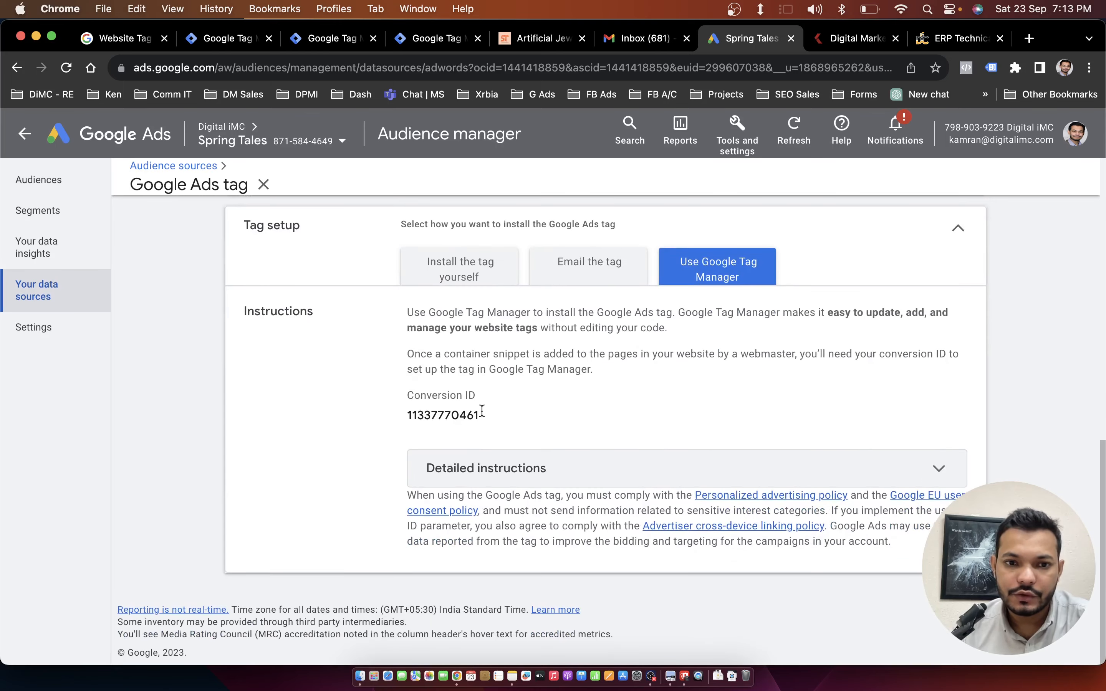
double_click(463, 416)
key("super+c")
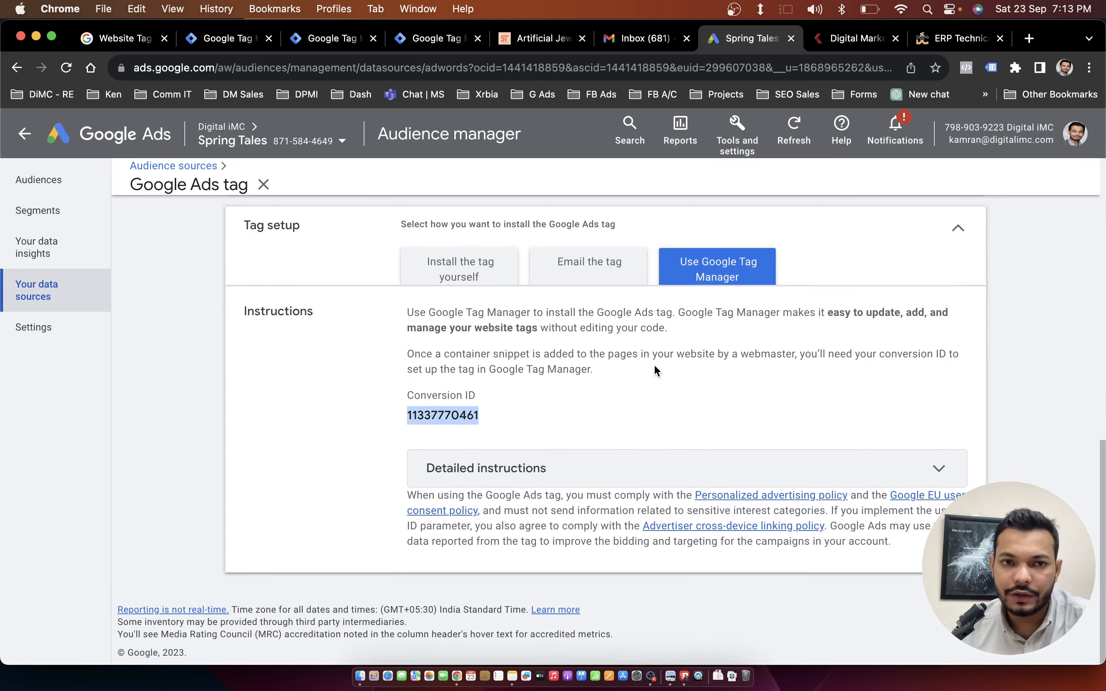
key("ctrl+Left")
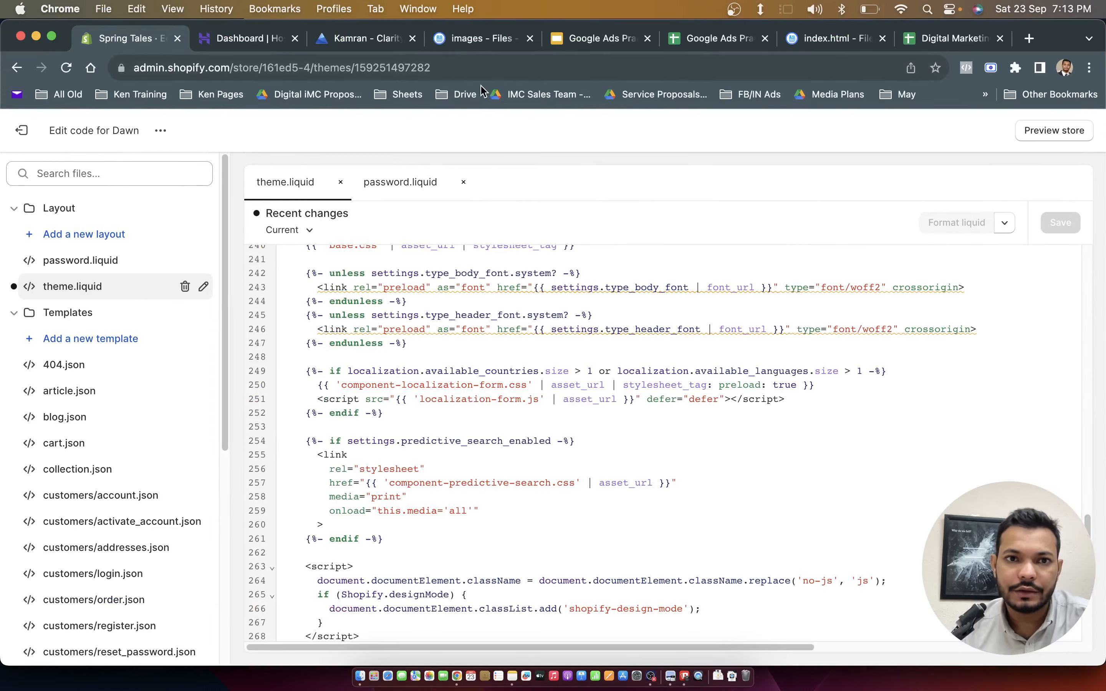
key("ctrl+Right")
left_click(437, 43)
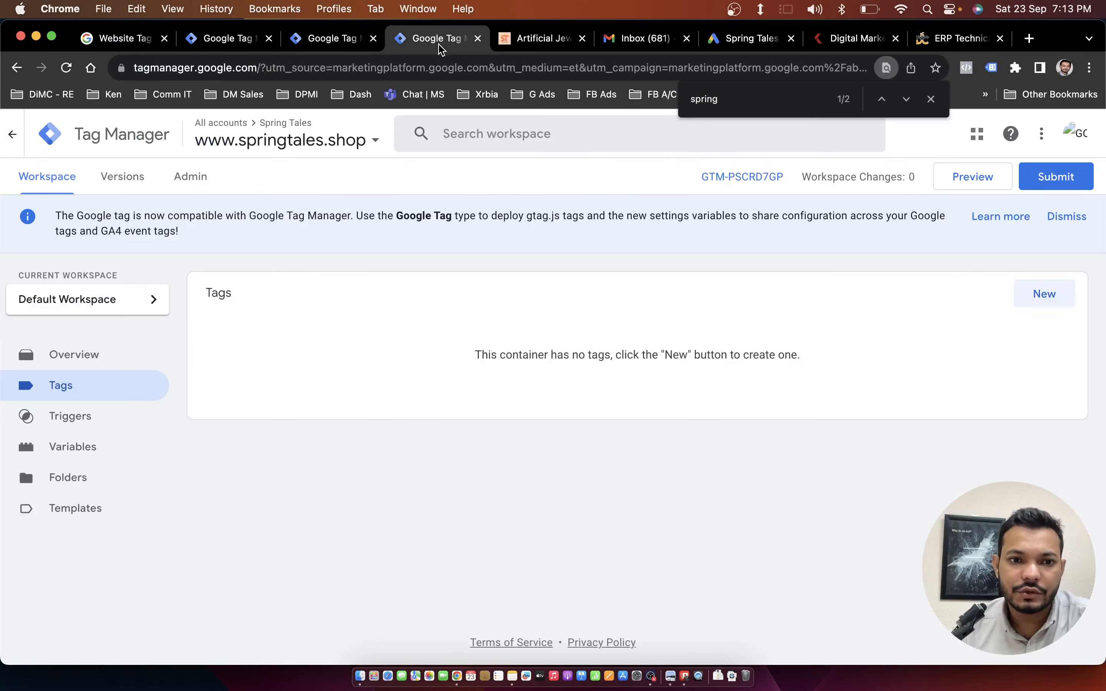
left_click(1044, 295)
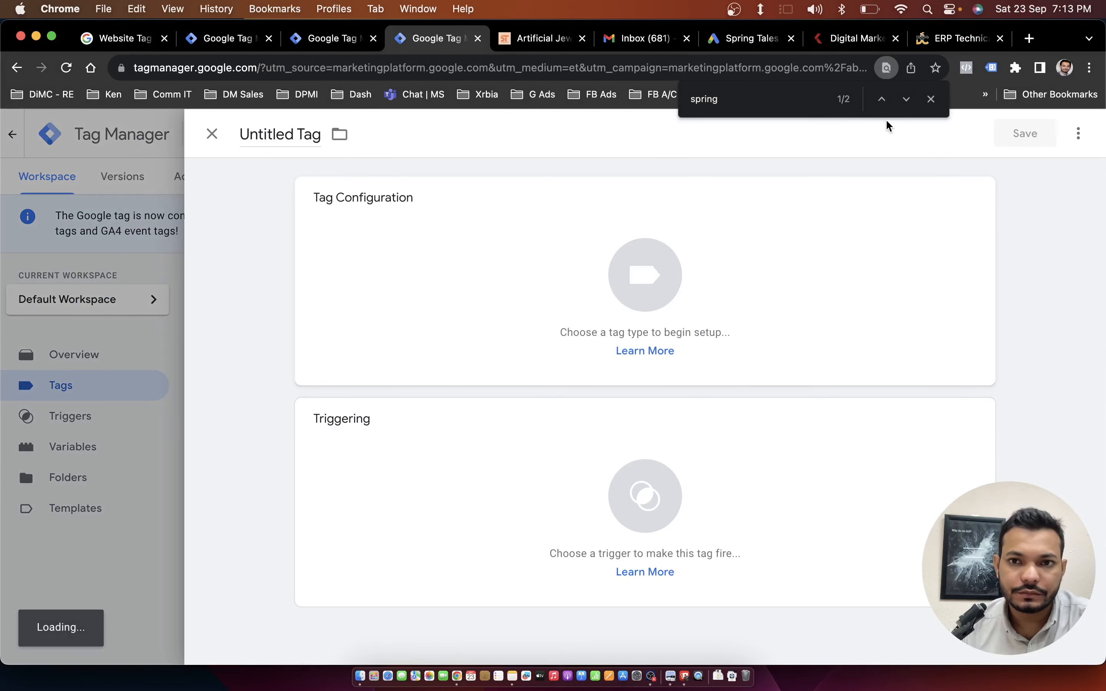
left_click(447, 257)
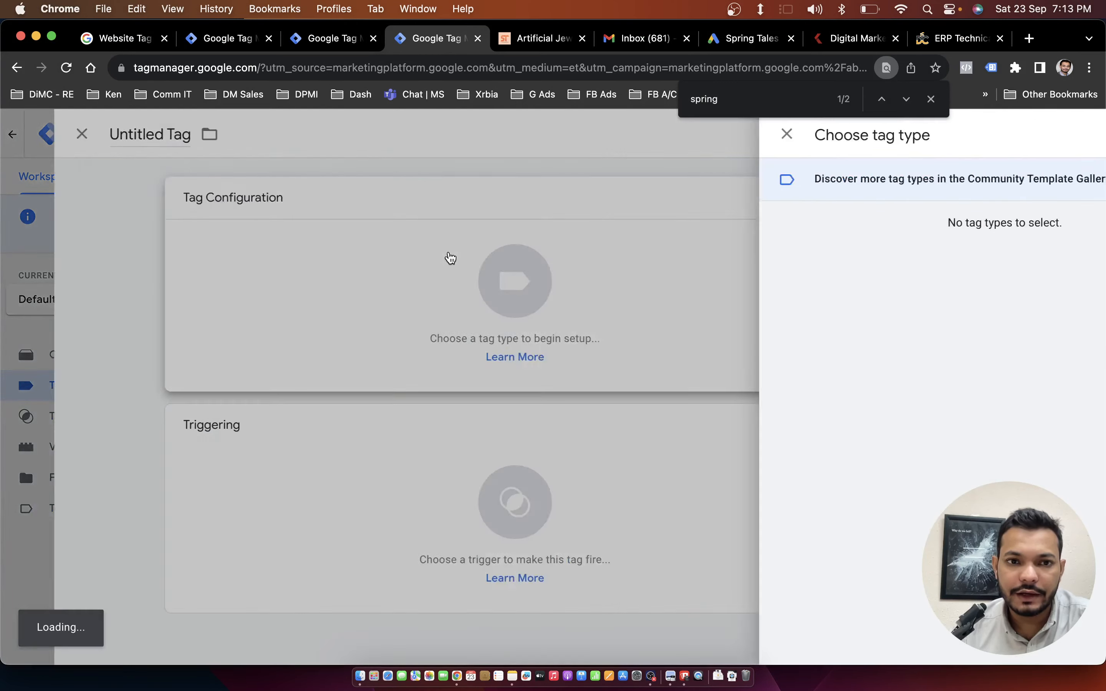
left_click(928, 103)
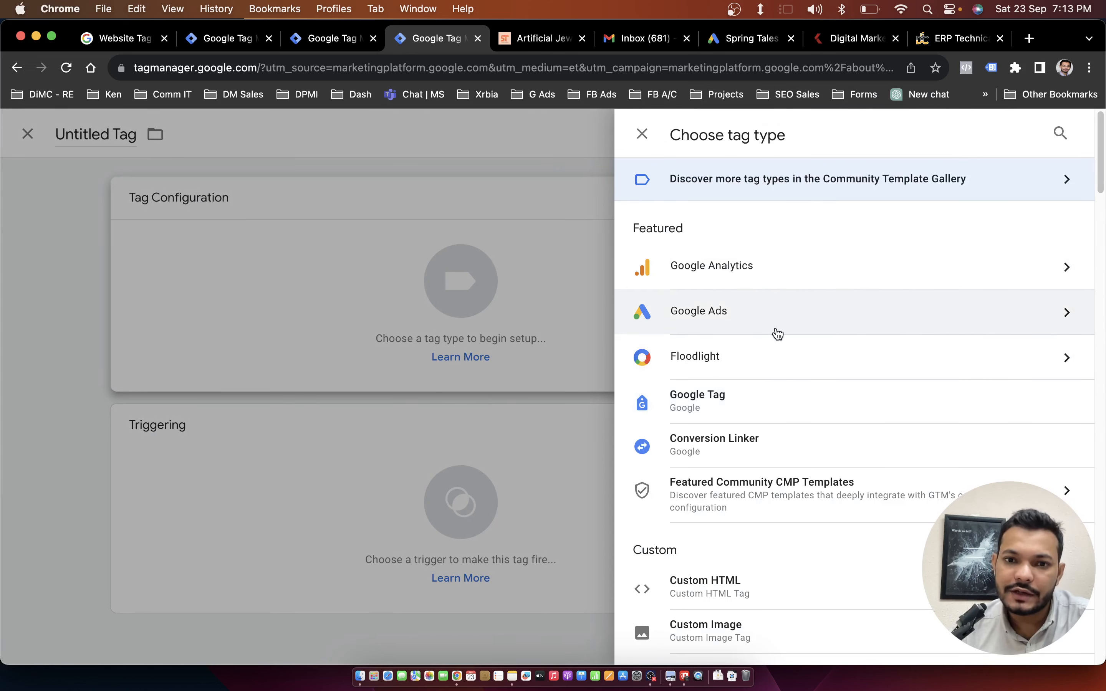
left_click(728, 392)
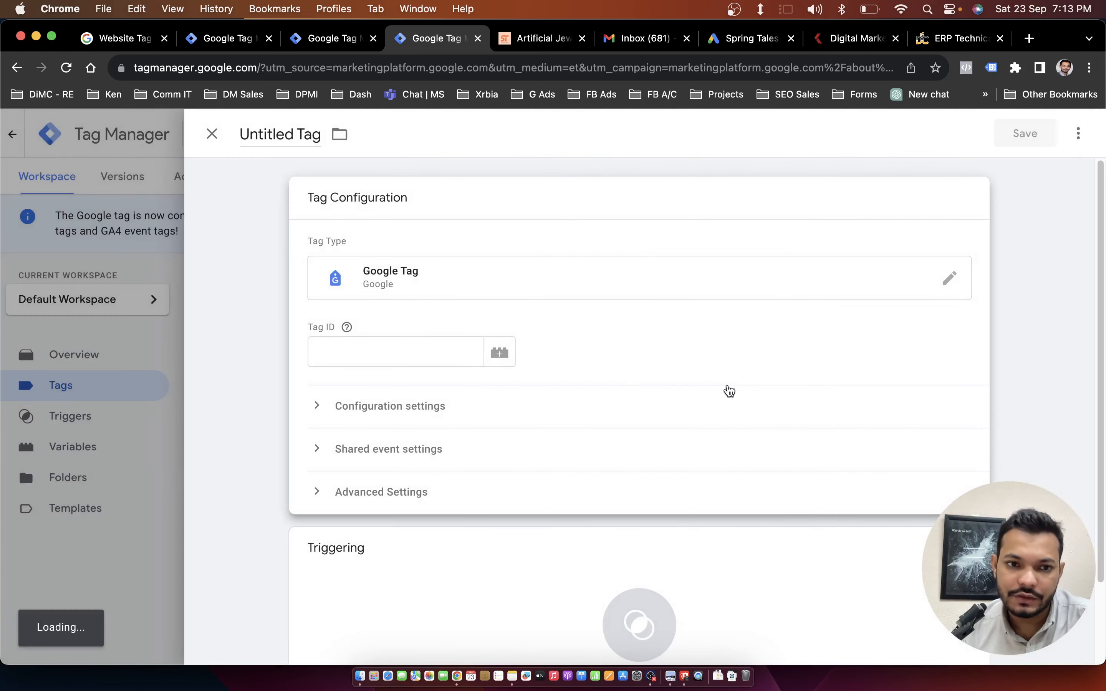
left_click(438, 350)
key("super+v")
double_click(398, 357)
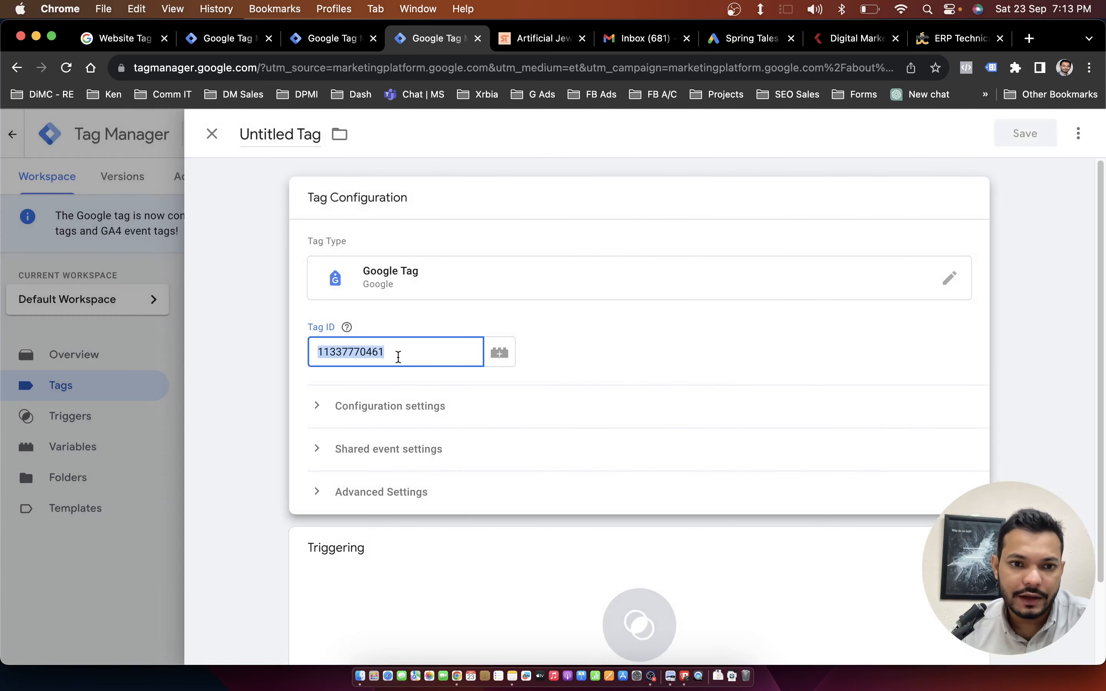
left_click(402, 353)
double_click(401, 353)
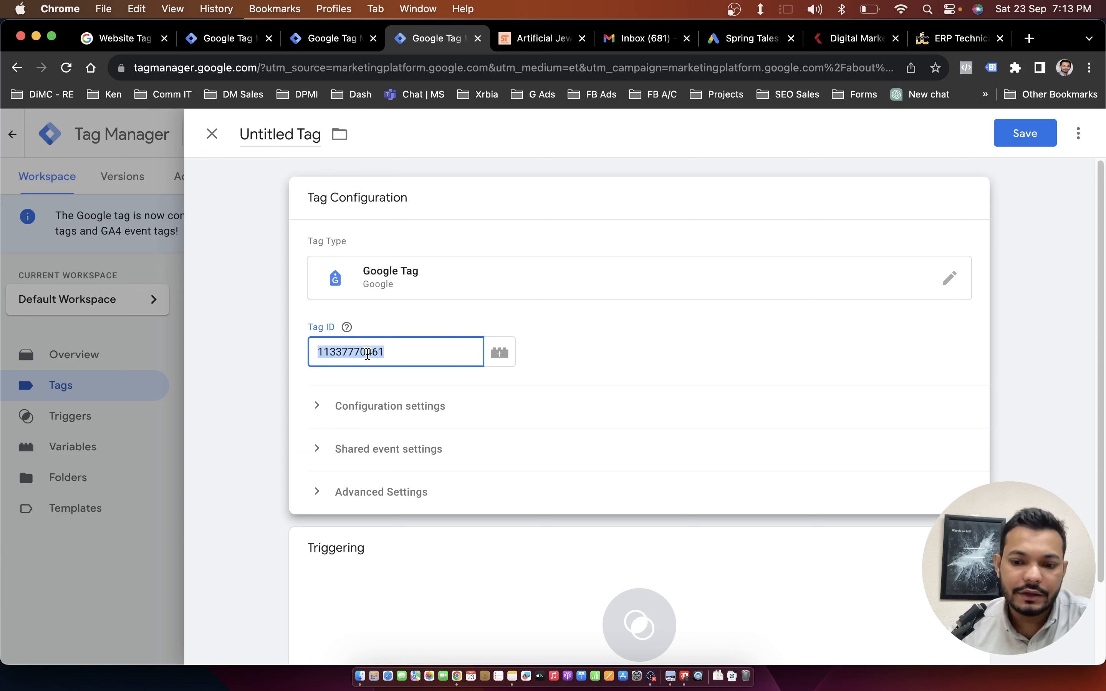
key("Left")
type("AW-")
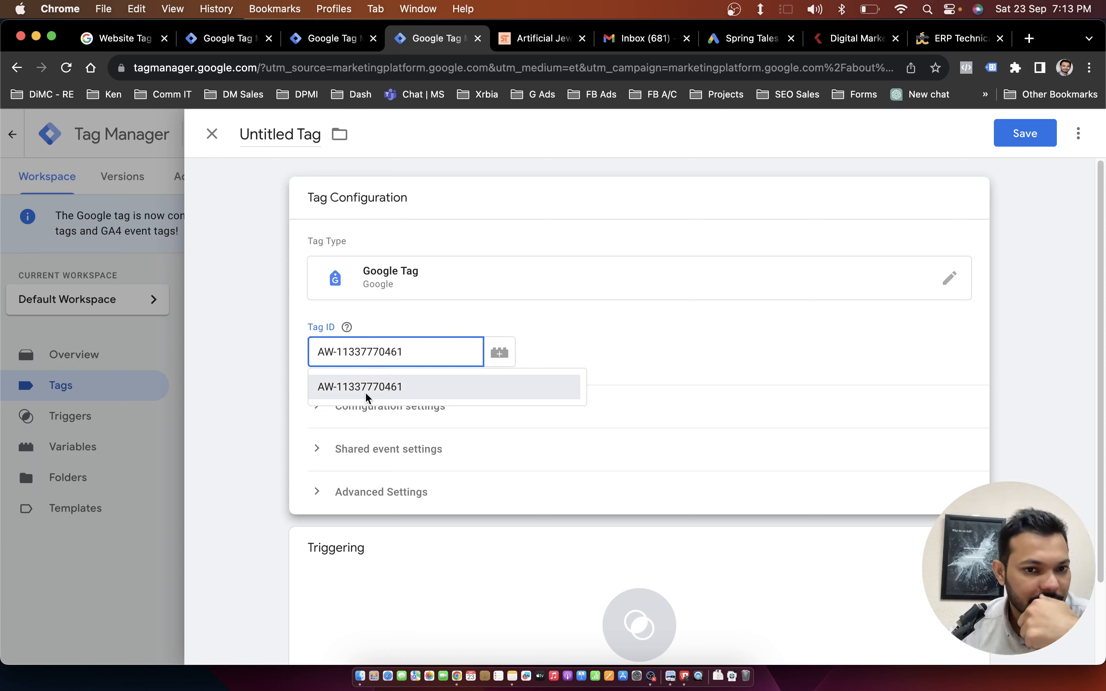
left_click(379, 387)
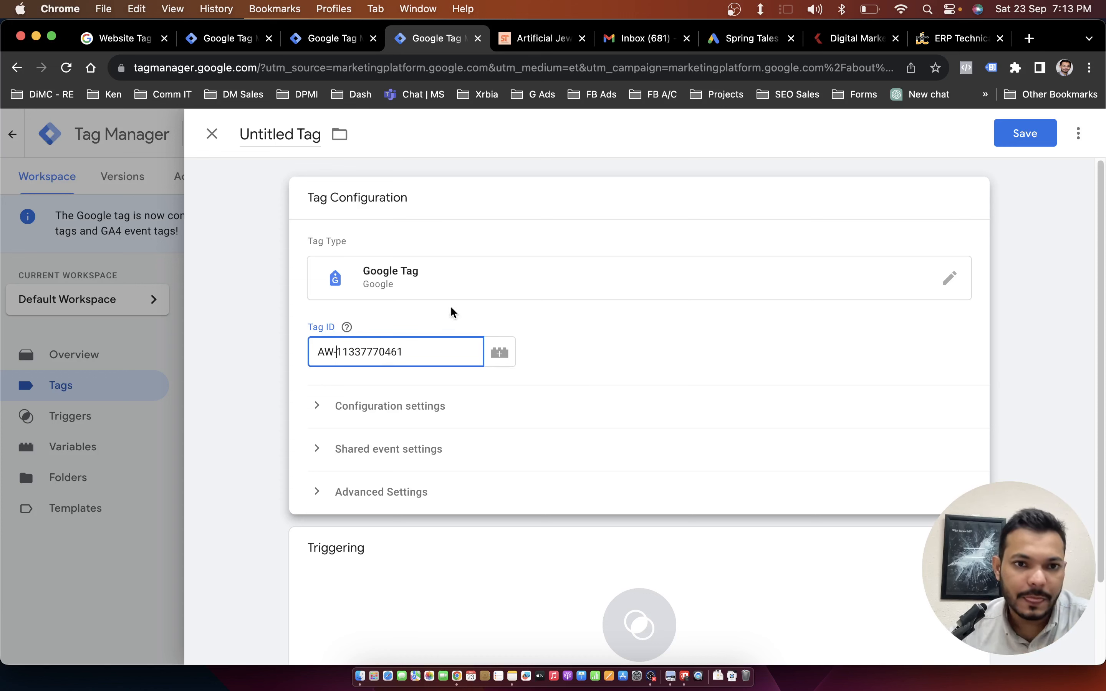
scroll(414, 360, "down", 1)
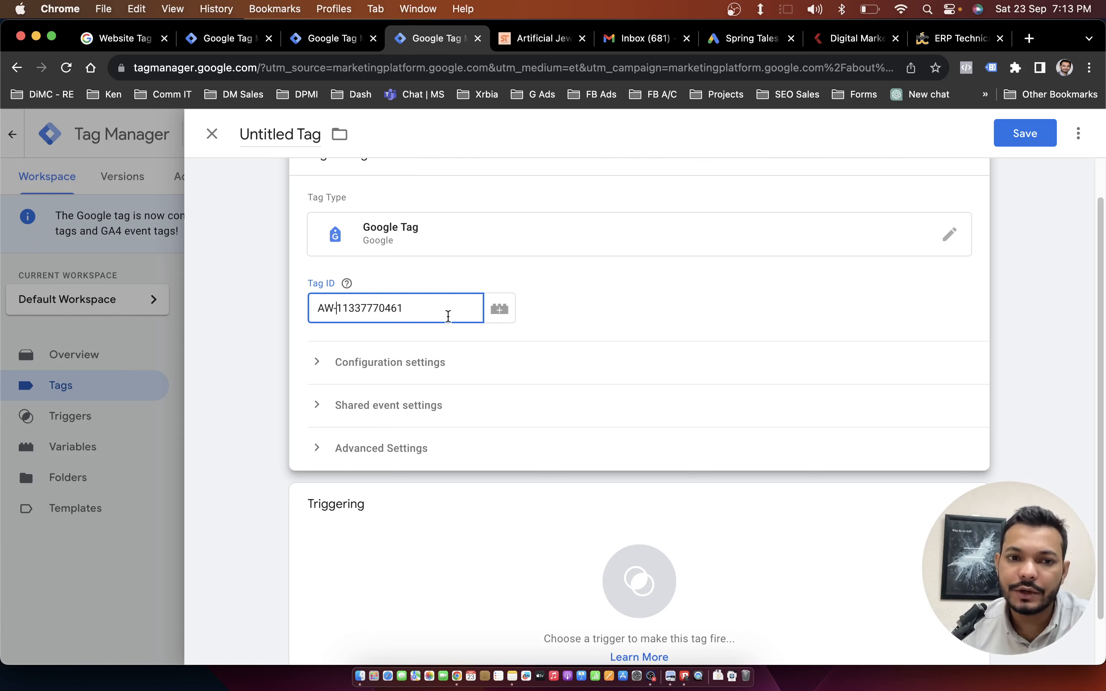
left_click(474, 538)
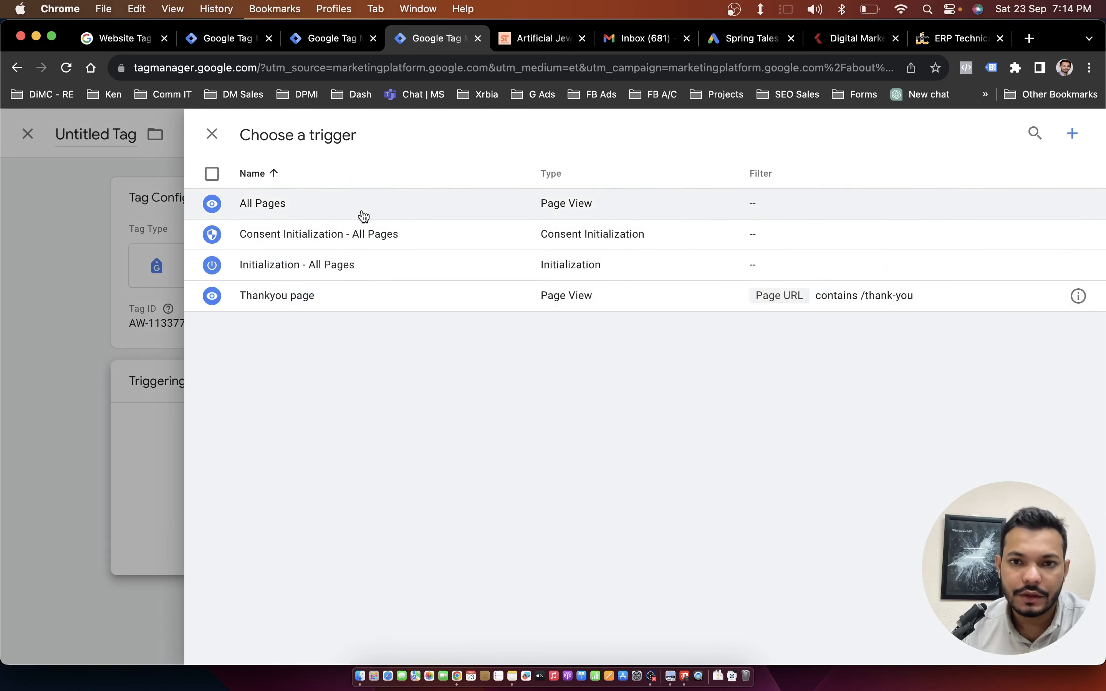
left_click(1072, 133)
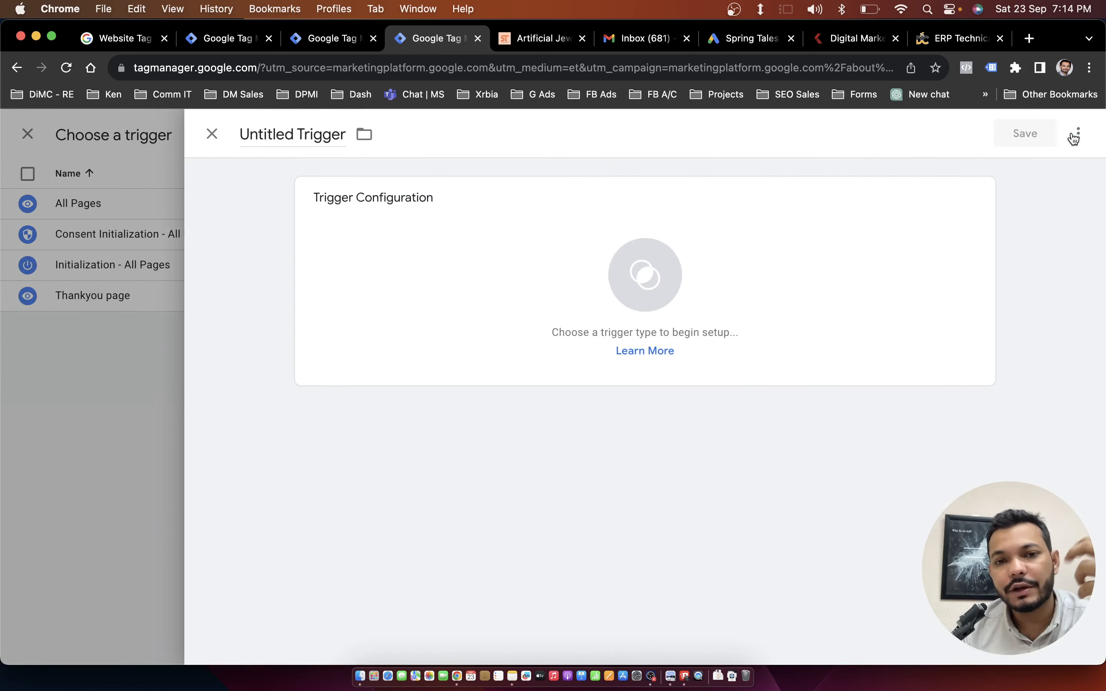
left_click(212, 134)
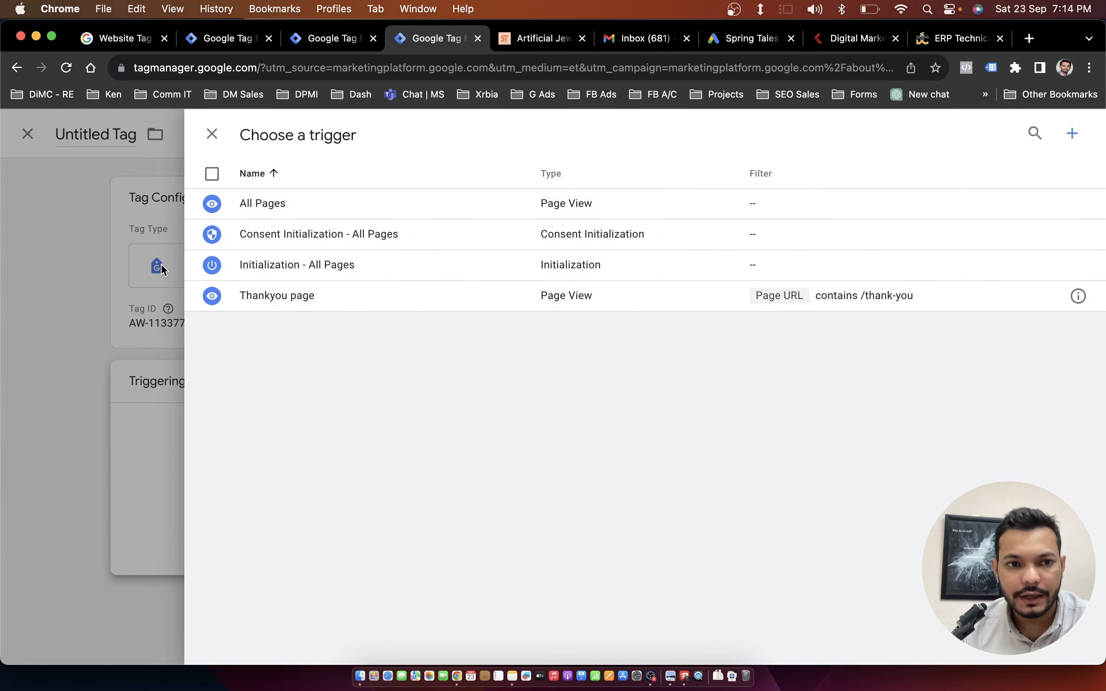
left_click(289, 202)
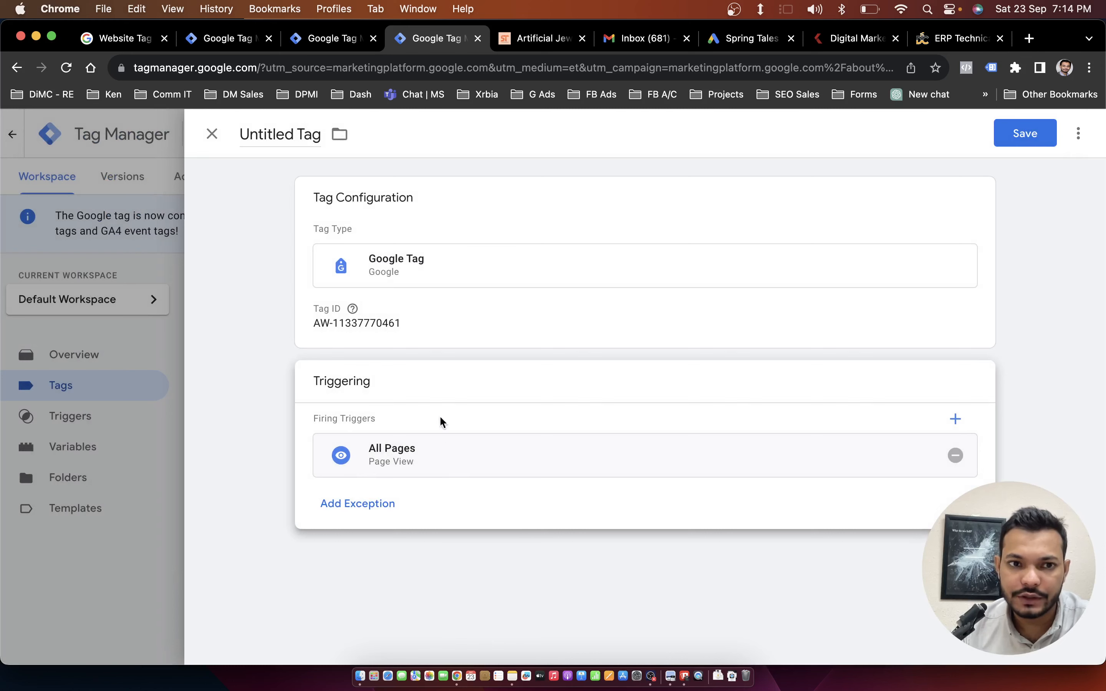
Save the tag under the name Google Tag and publish the container changes without a version name or description.
left_click(1023, 136)
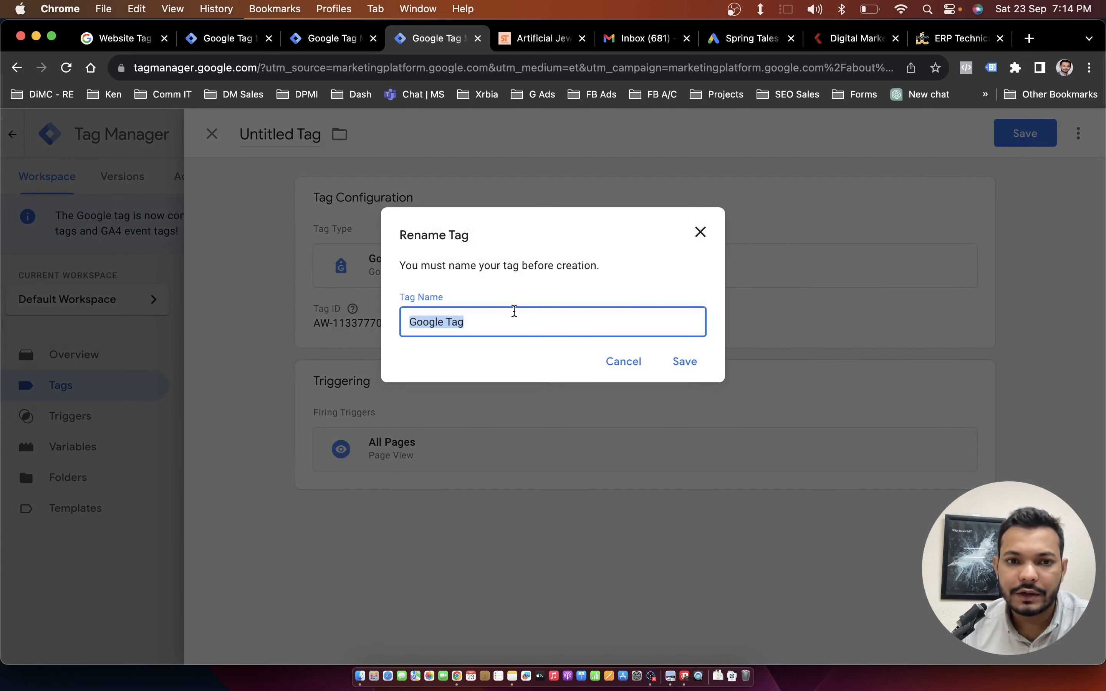
left_click(684, 361)
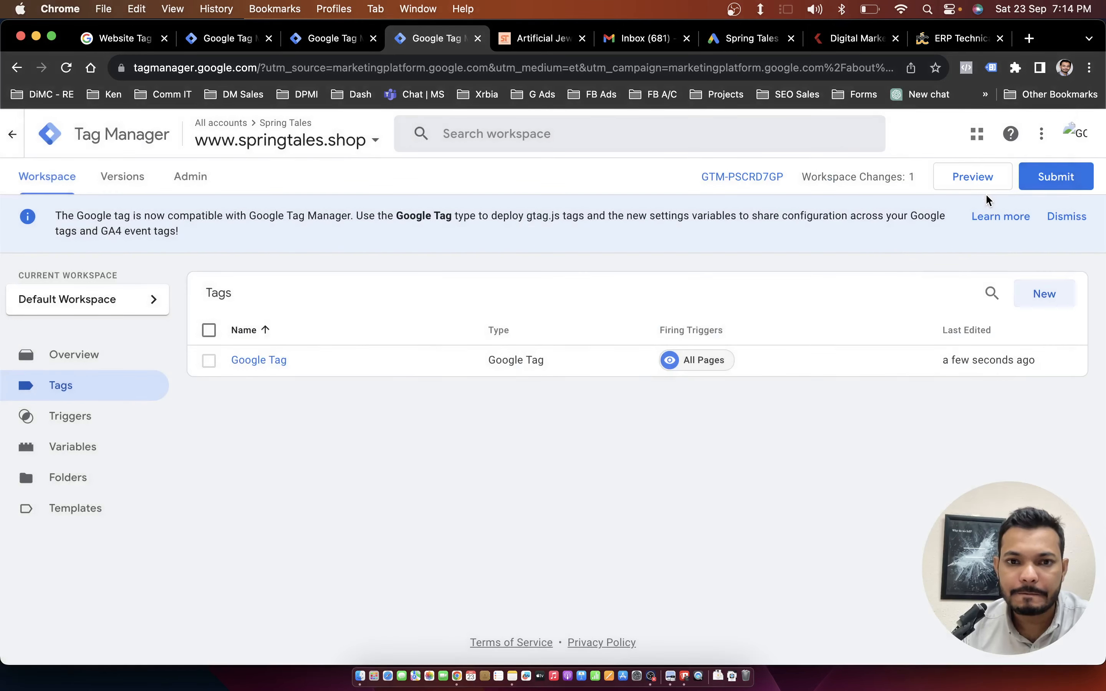
left_click(1053, 175)
left_click(1047, 137)
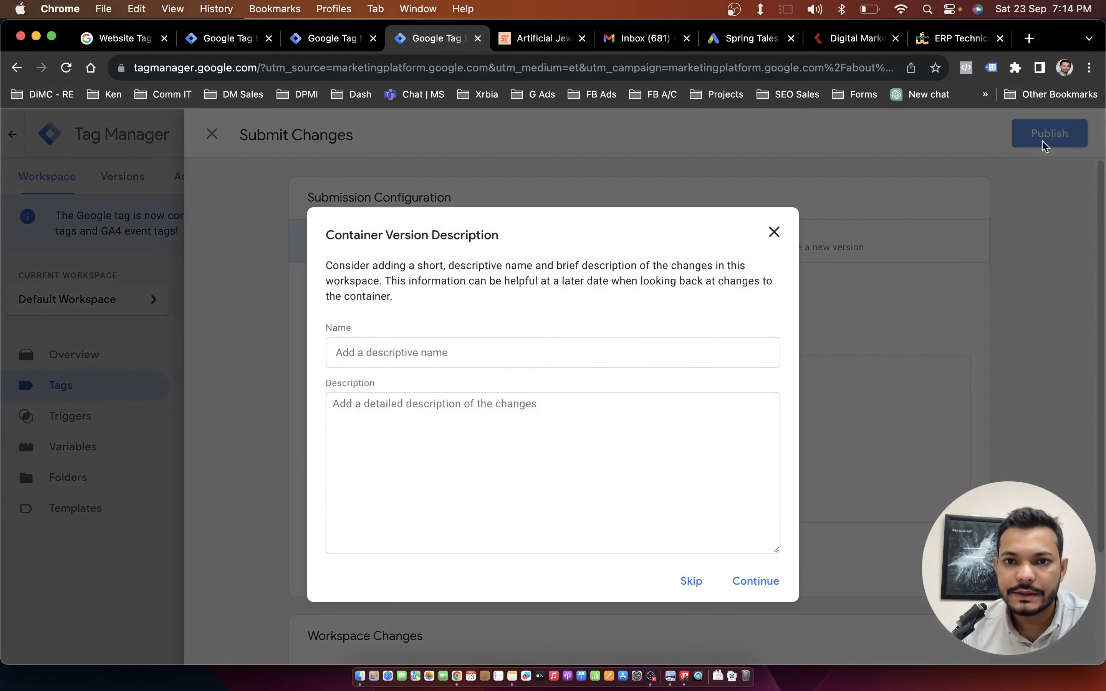
left_click(772, 573)
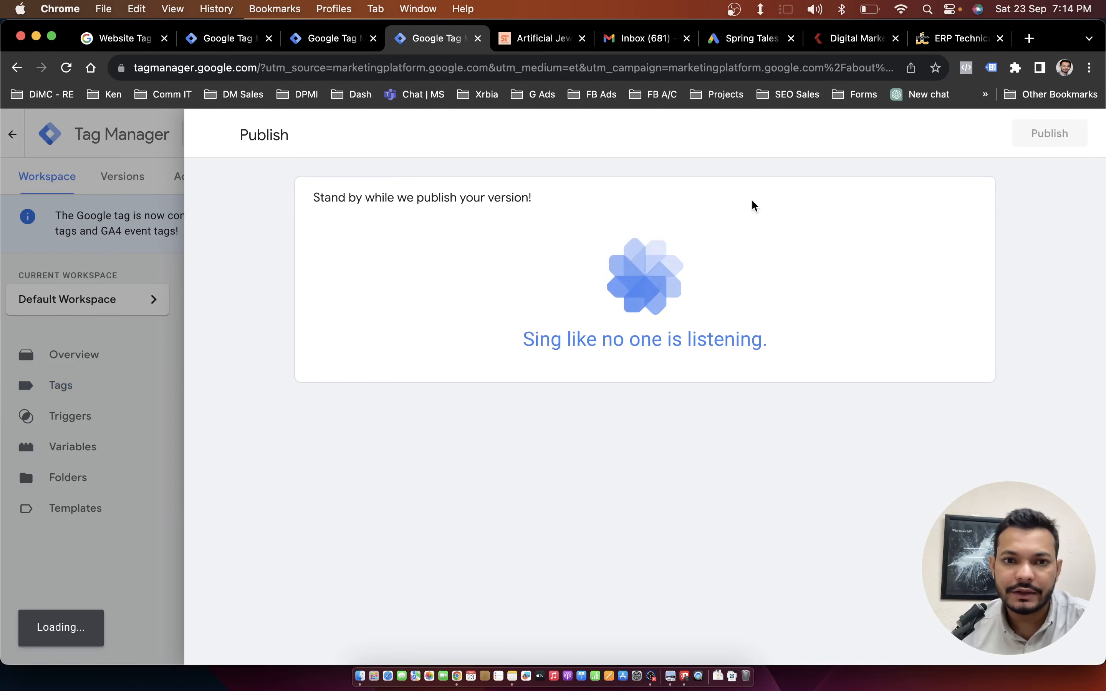
Reload the springtales.shop storefront and check its detected tags with the Tag Assistant Legacy extension.
left_click(495, 44)
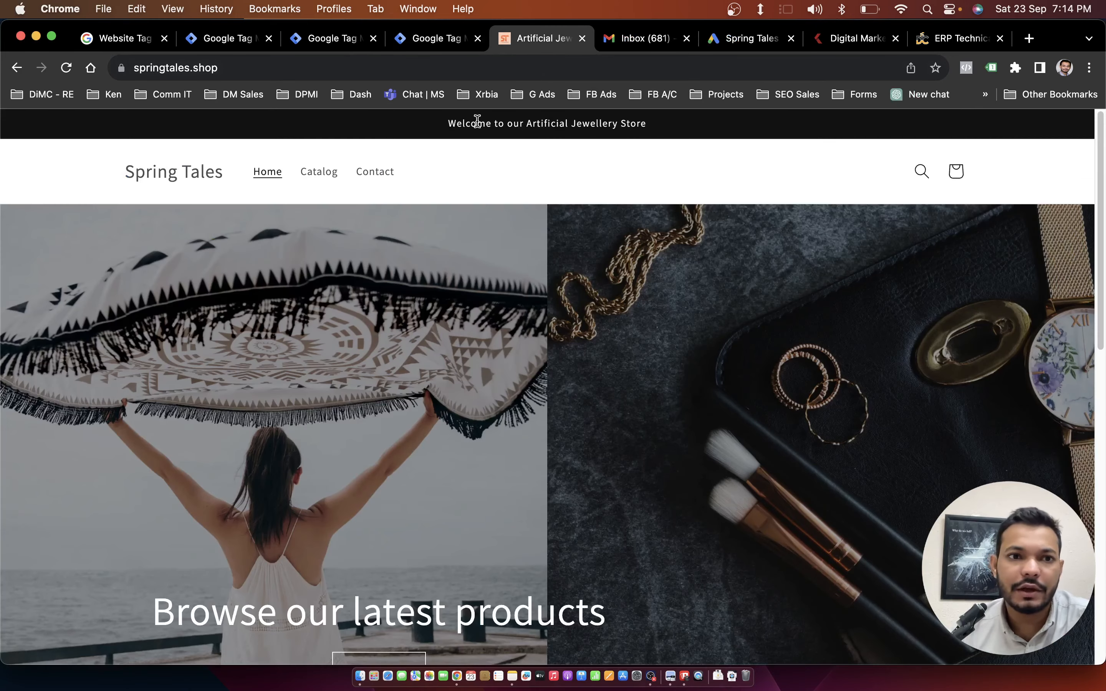
key("super+r")
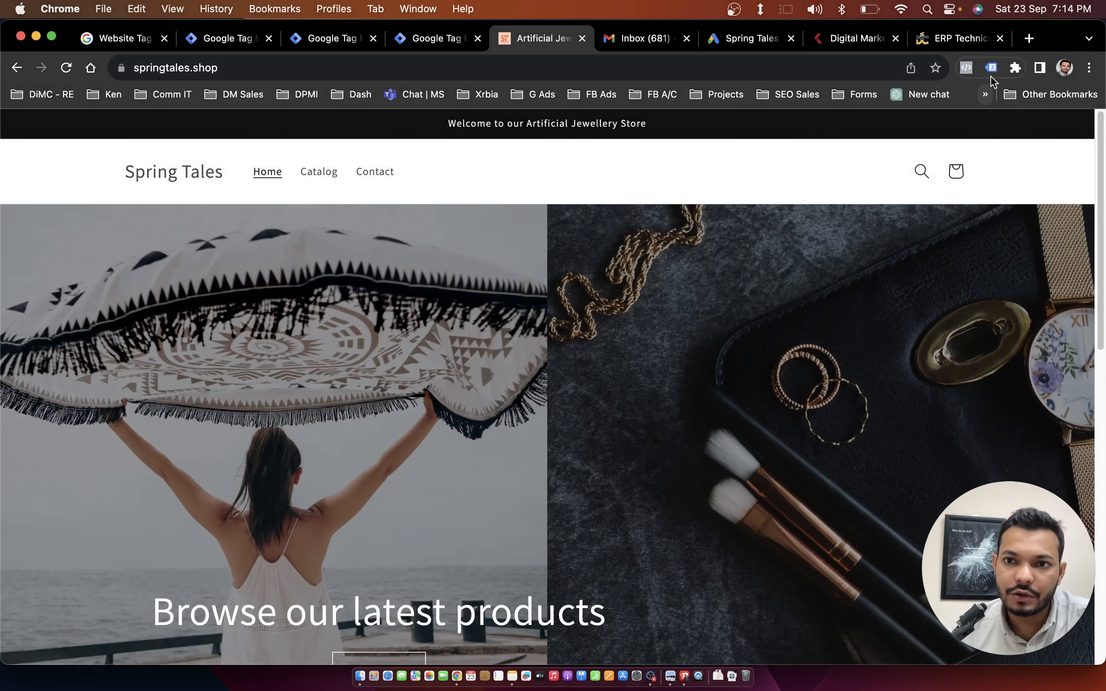
left_click(990, 69)
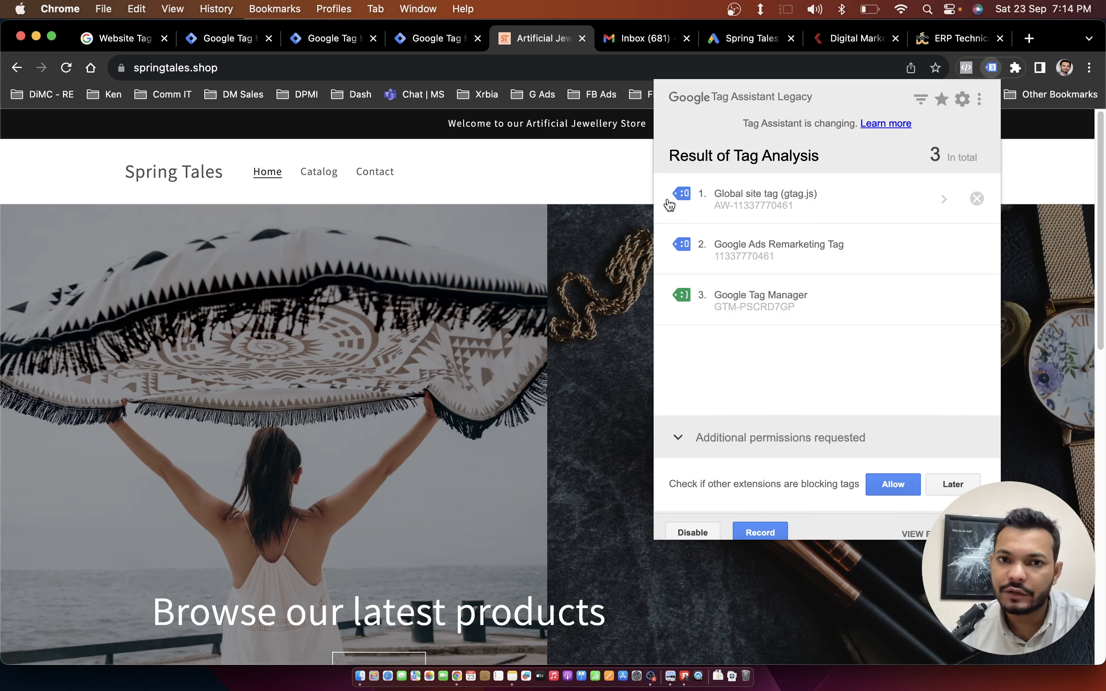
left_click(596, 198)
key("ctrl+Left")
key("ctrl+Right")
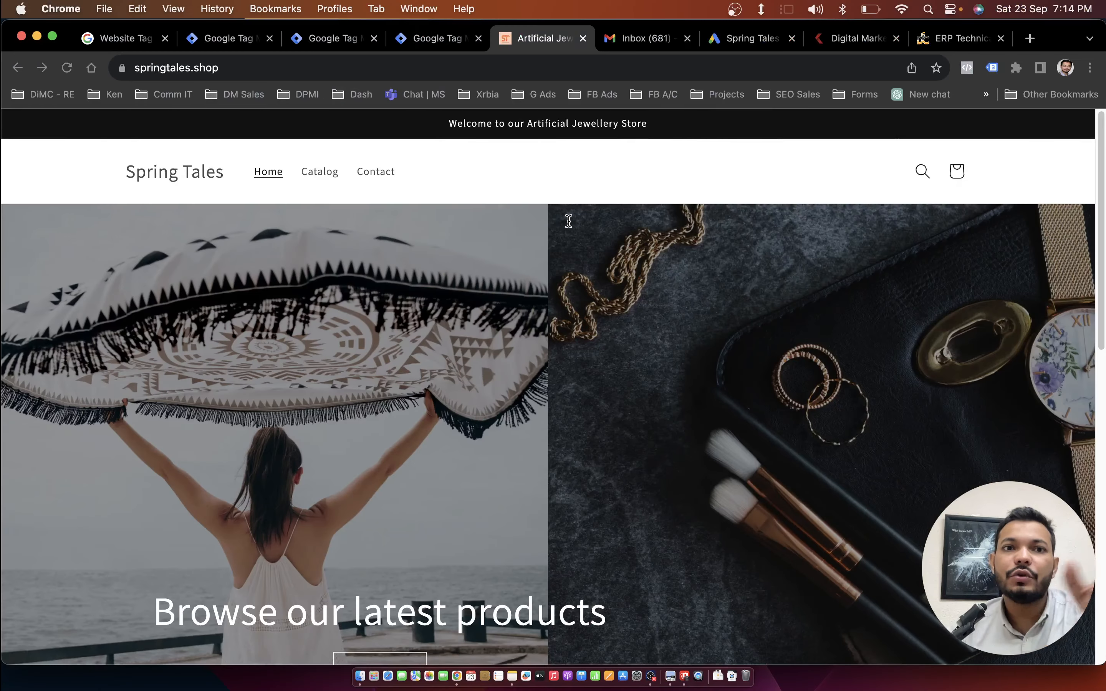
left_click(349, 40)
left_click(429, 38)
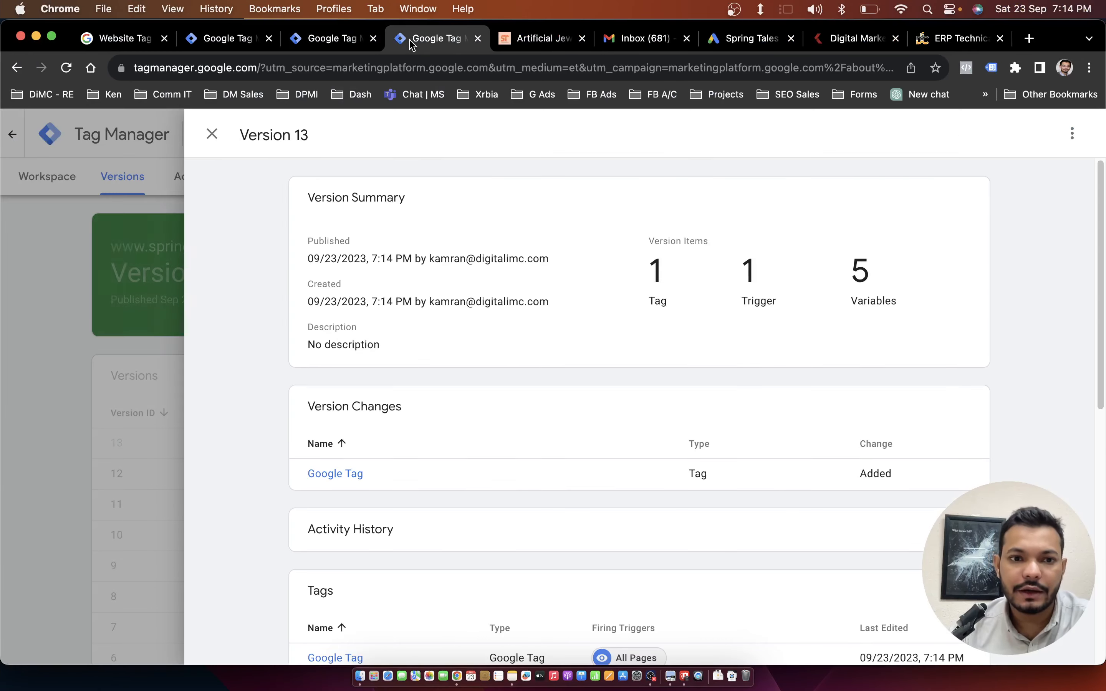
left_click(209, 133)
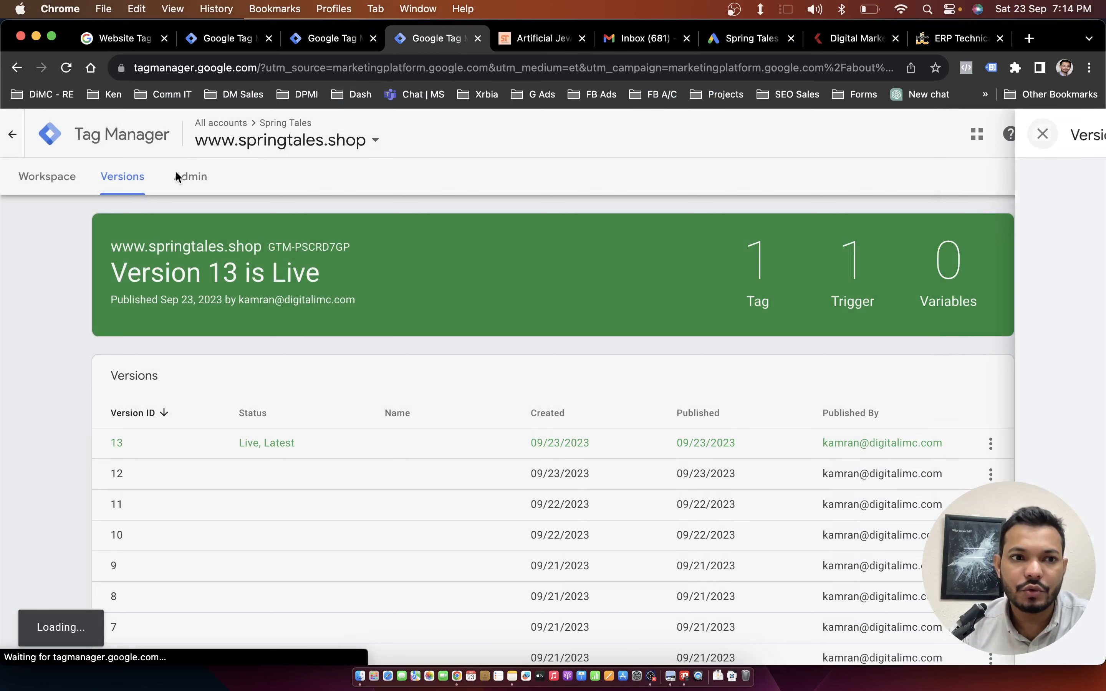
left_click(69, 188)
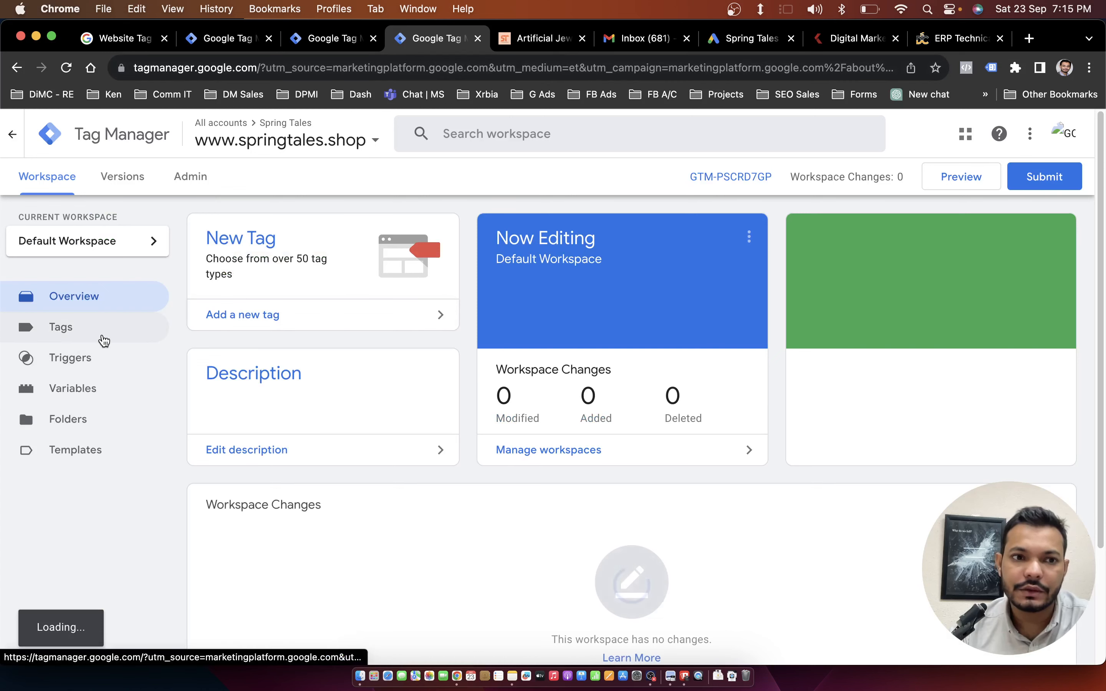
left_click(123, 327)
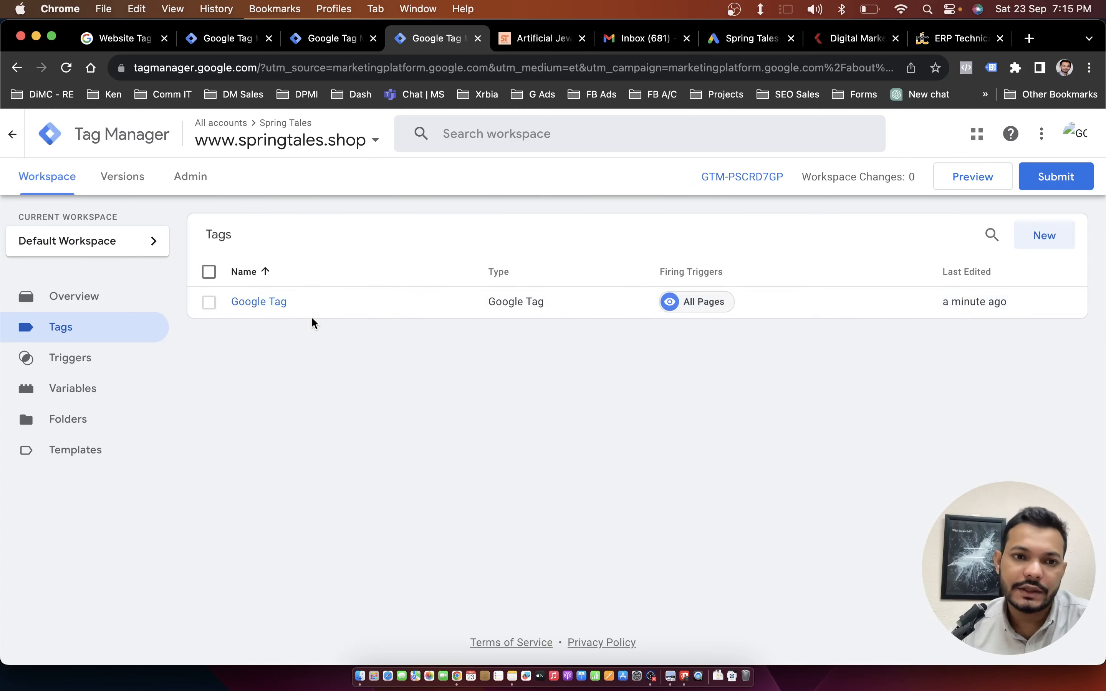
Search the Tag Manager containers for "digit", open the Digital iMC container and display its tag list.
left_click(378, 149)
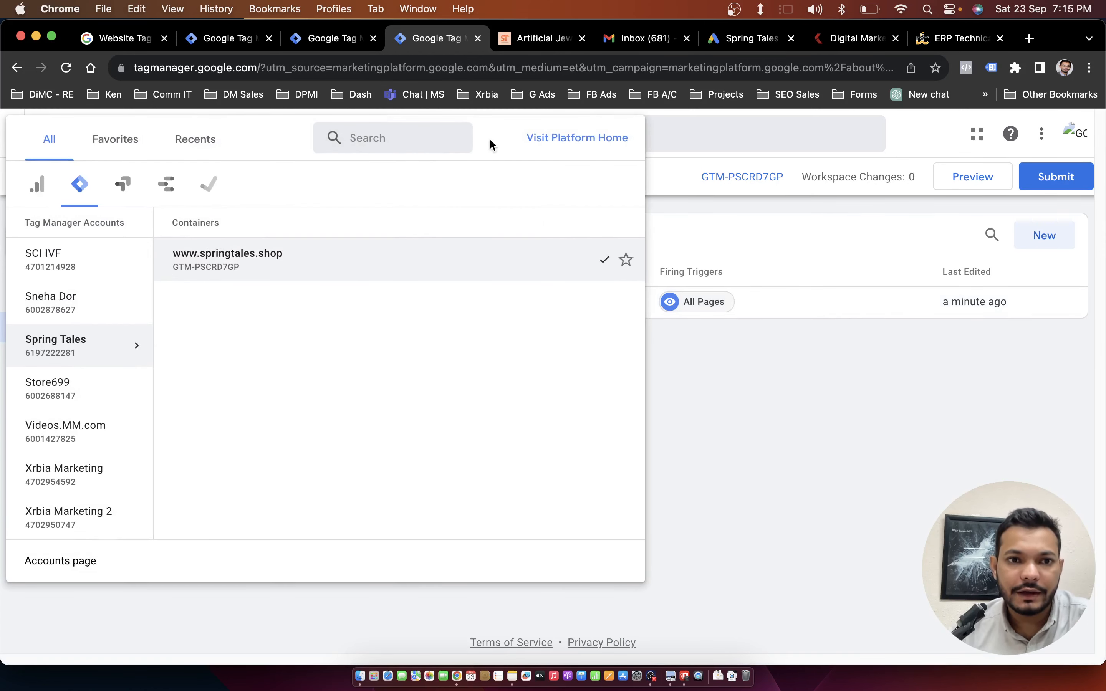
type("digit")
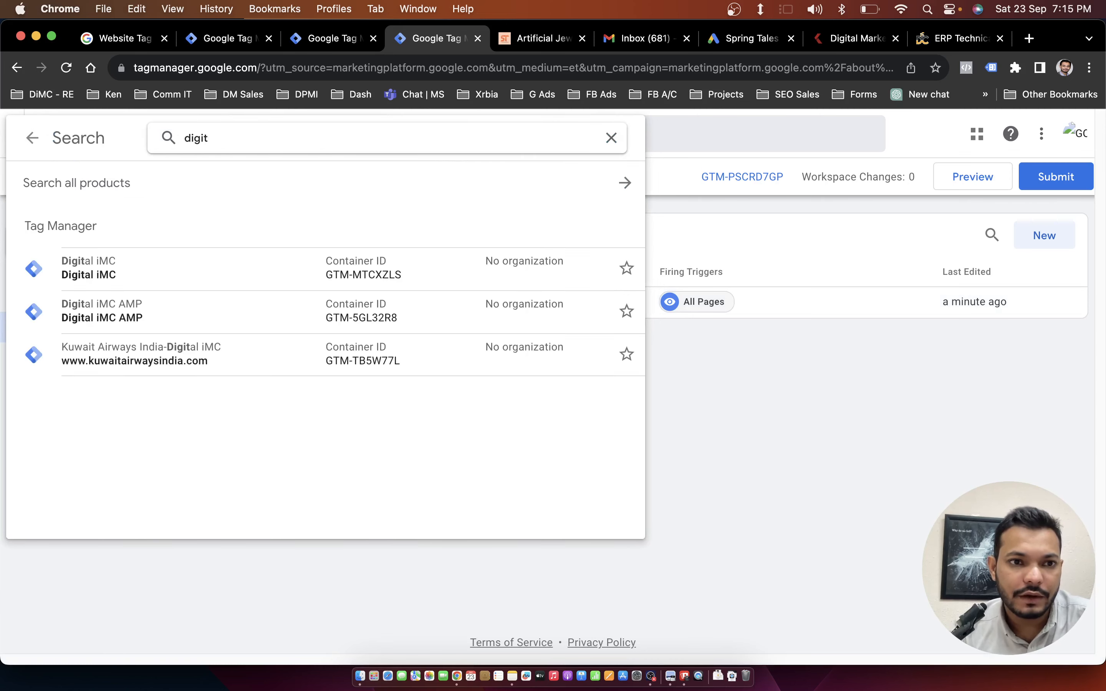
left_click(215, 283)
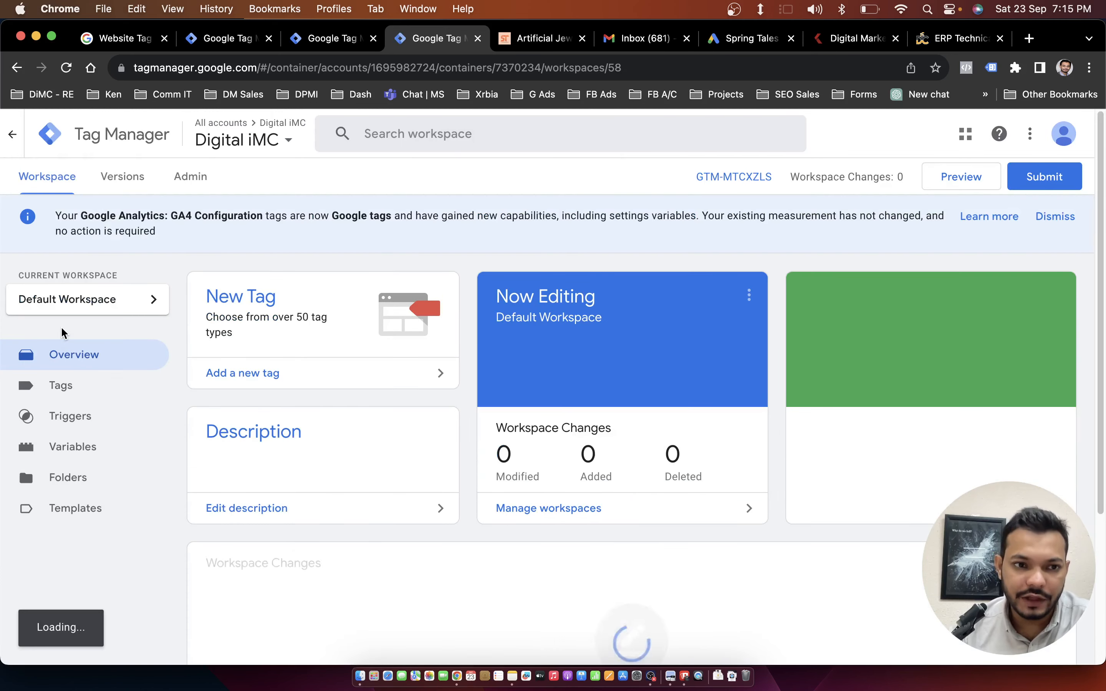
left_click(68, 382)
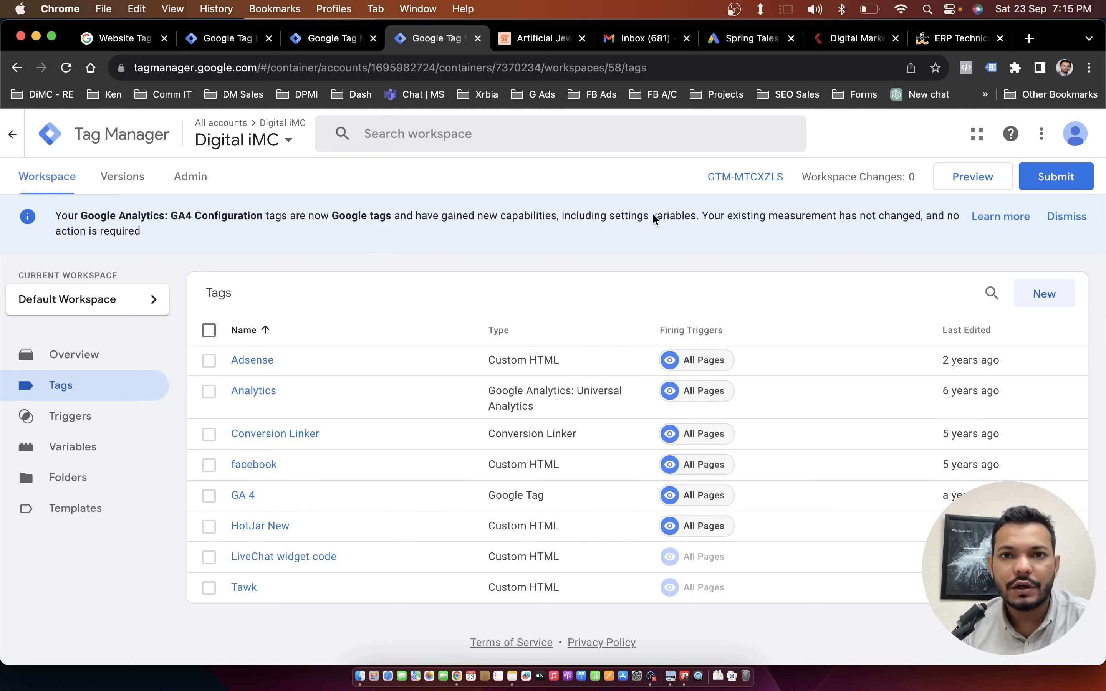
left_click(734, 8)
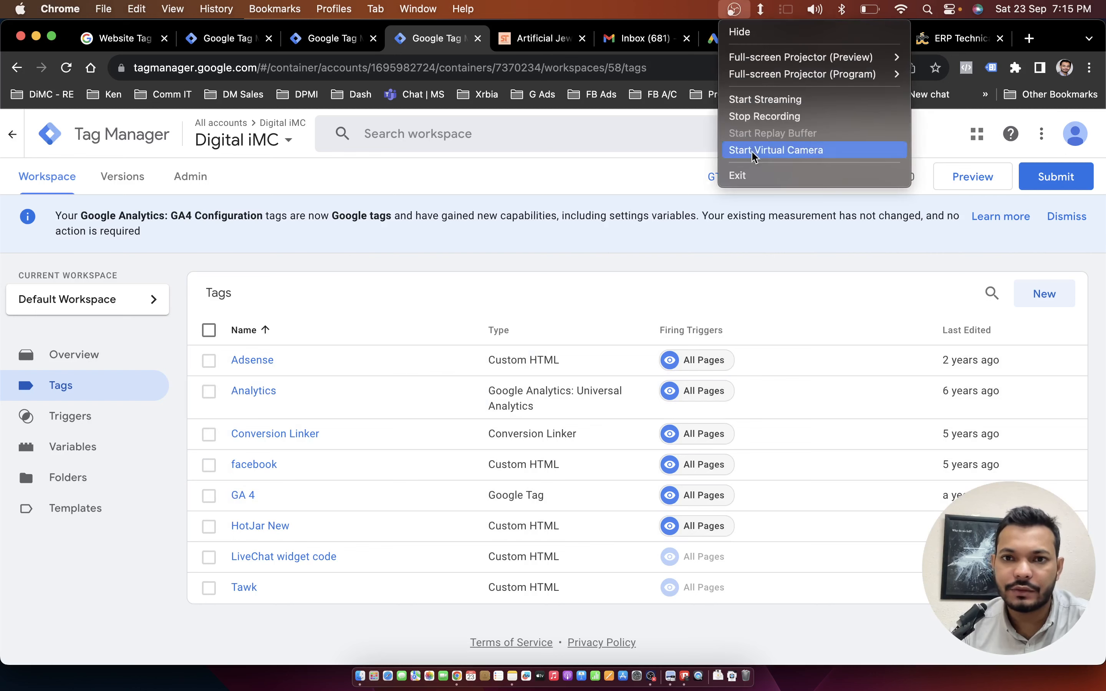